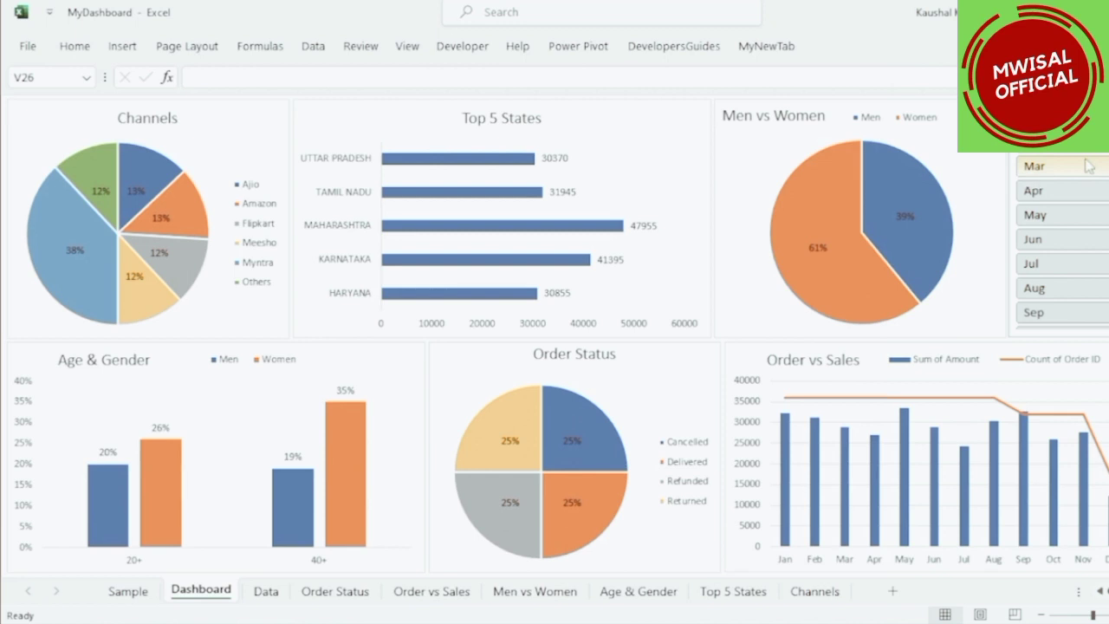
Inspect each chart on the finished dashboard and the source Data sheet.
{"action": "left_click", "coordinate": [243, 121]}
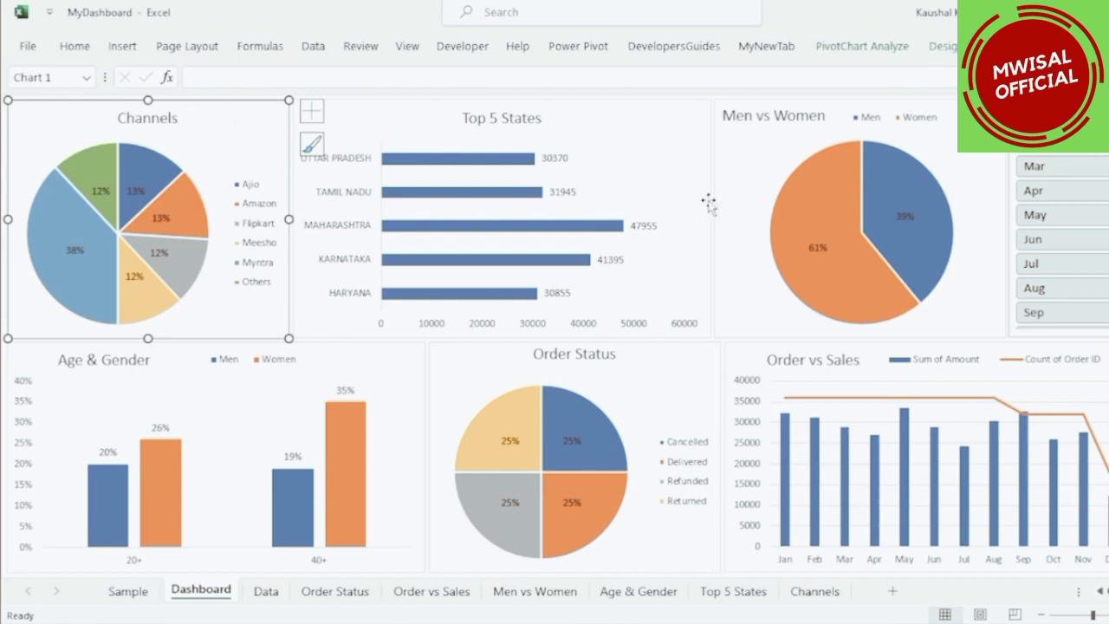
{"action": "left_click", "coordinate": [670, 128]}
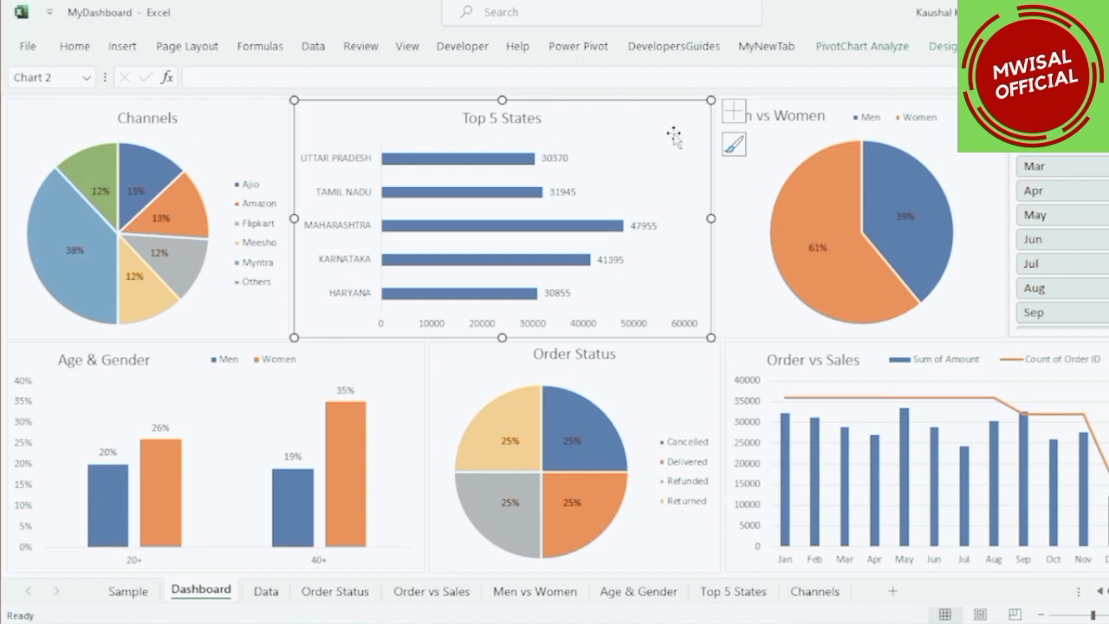
{"action": "left_click", "coordinate": [970, 153]}
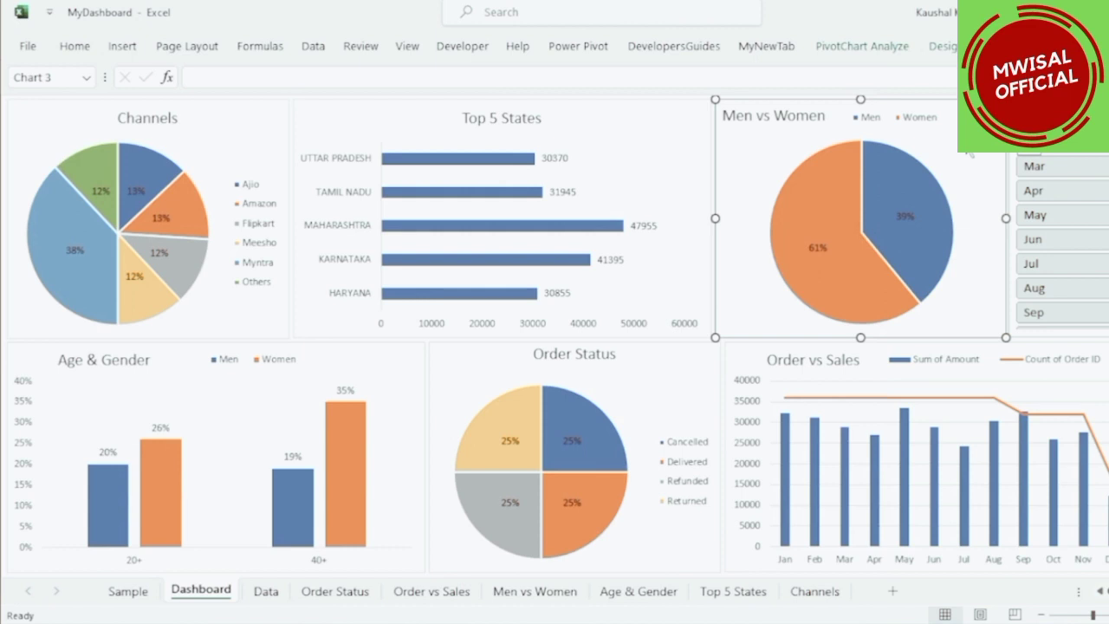
{"action": "left_click", "coordinate": [391, 362]}
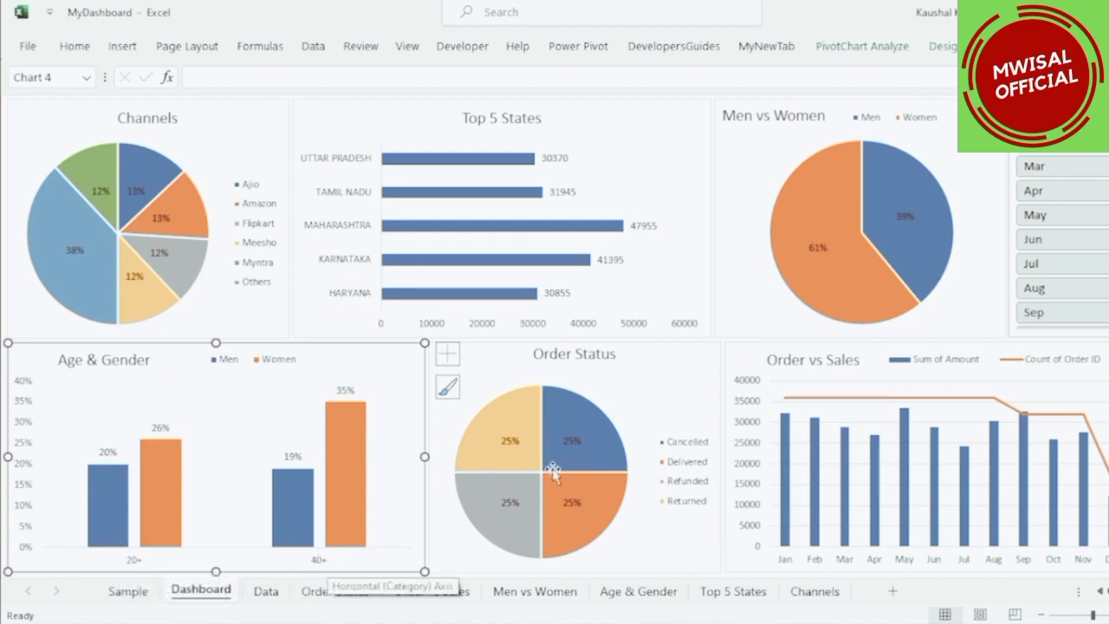
{"action": "left_click", "coordinate": [668, 378]}
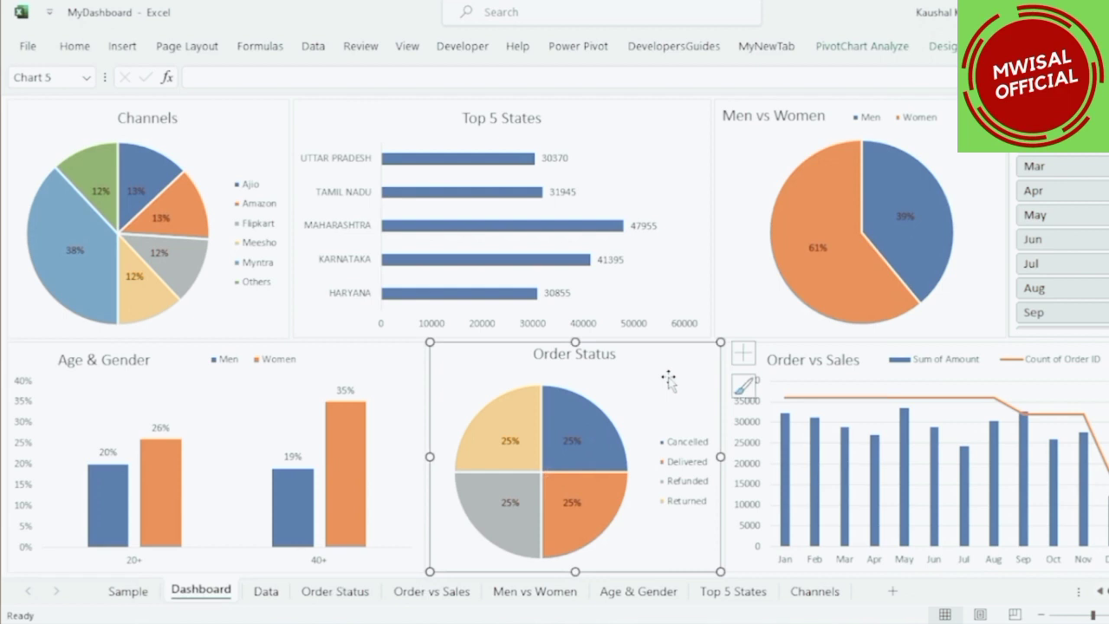
{"action": "left_click", "coordinate": [893, 348]}
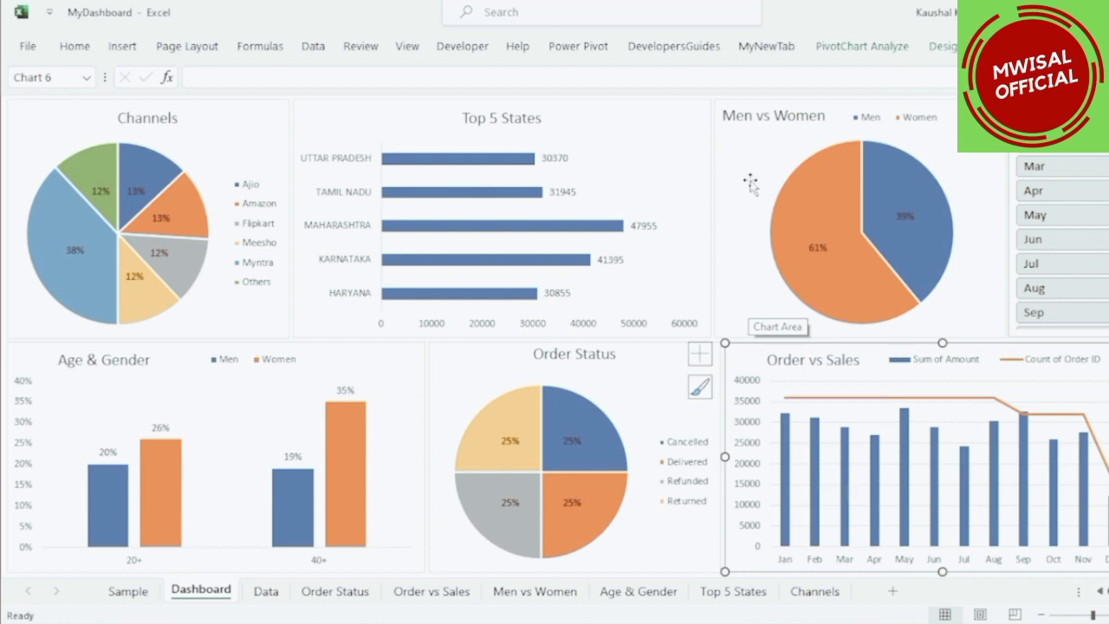
{"action": "left_click", "coordinate": [275, 594]}
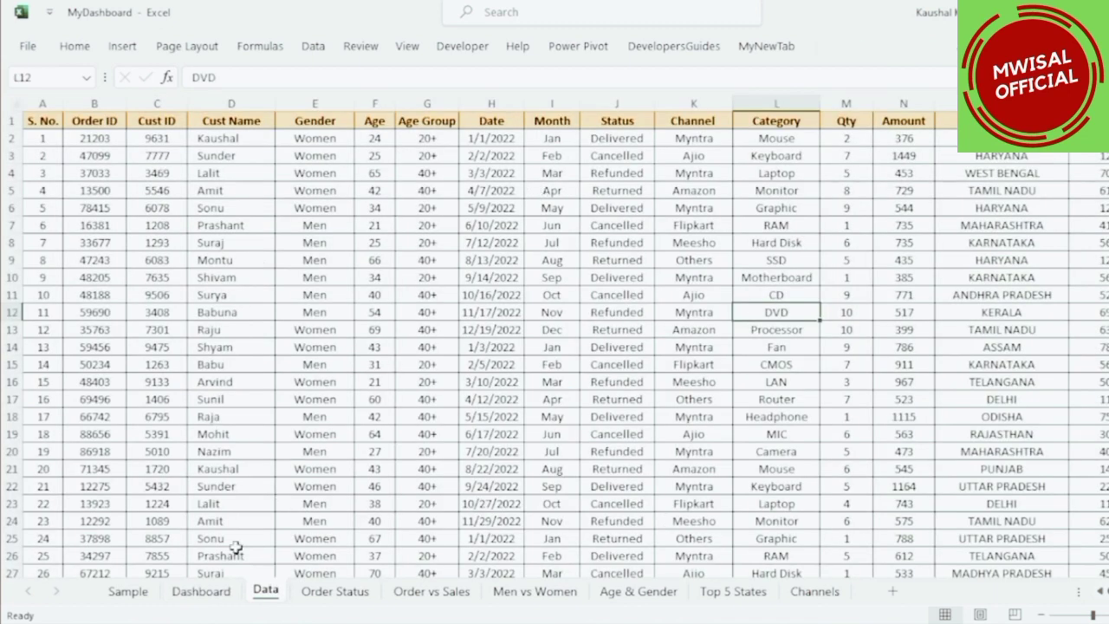
{"action": "left_click", "coordinate": [201, 590]}
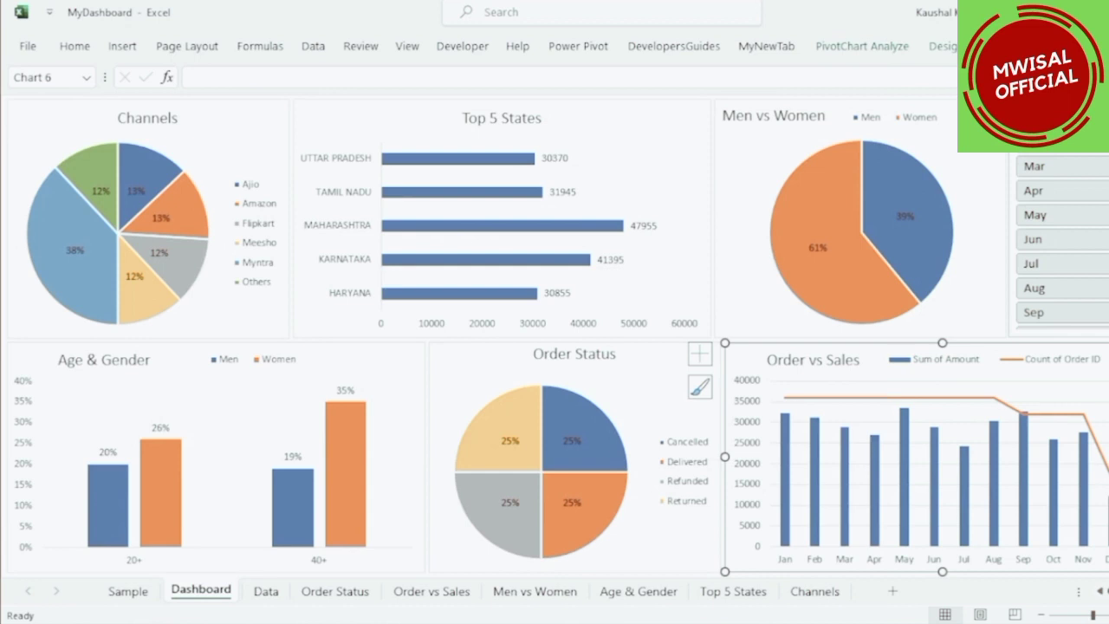
Filter the dashboard by Jan, Feb, Mar and Apr in turn using the month slicer.
{"action": "left_click", "coordinate": [1040, 117]}
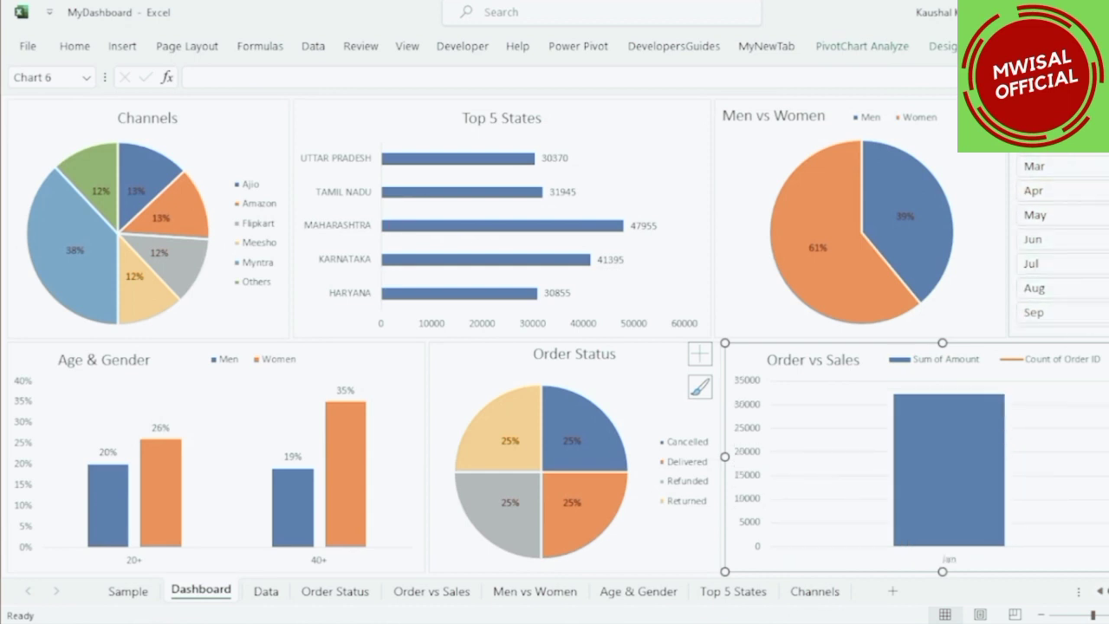
{"action": "left_click", "coordinate": [1040, 141]}
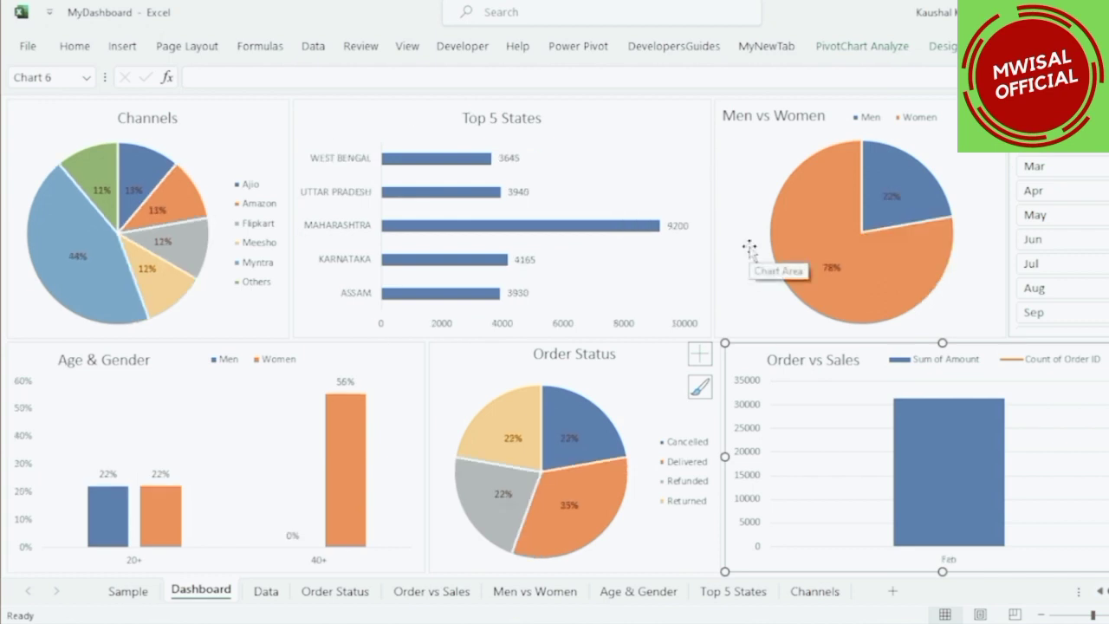
{"action": "left_click", "coordinate": [1055, 169]}
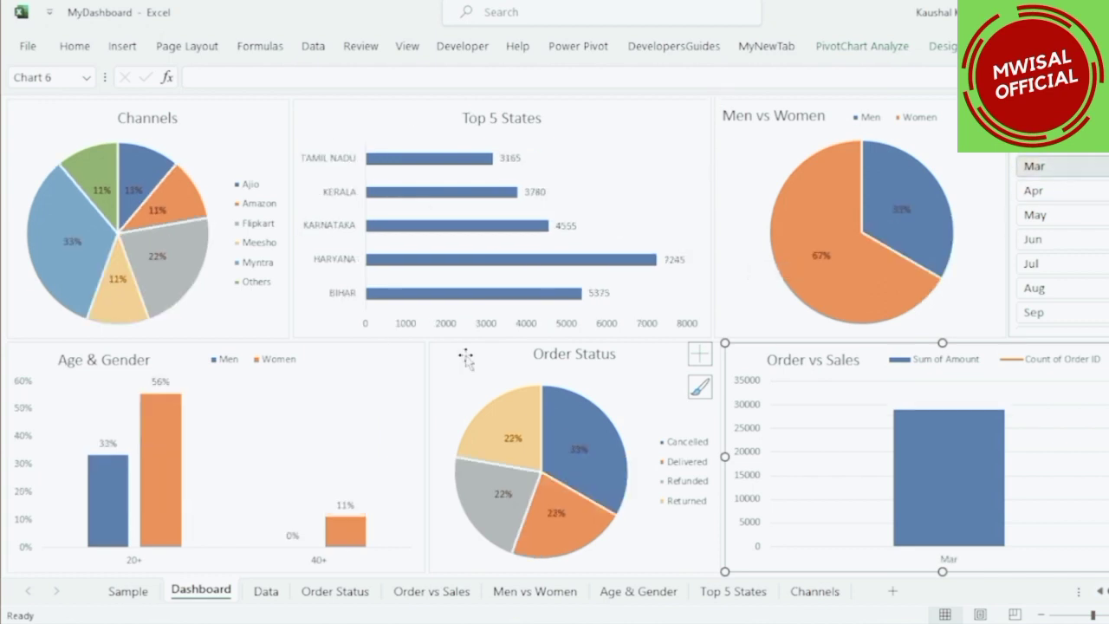
{"action": "left_click", "coordinate": [1074, 191]}
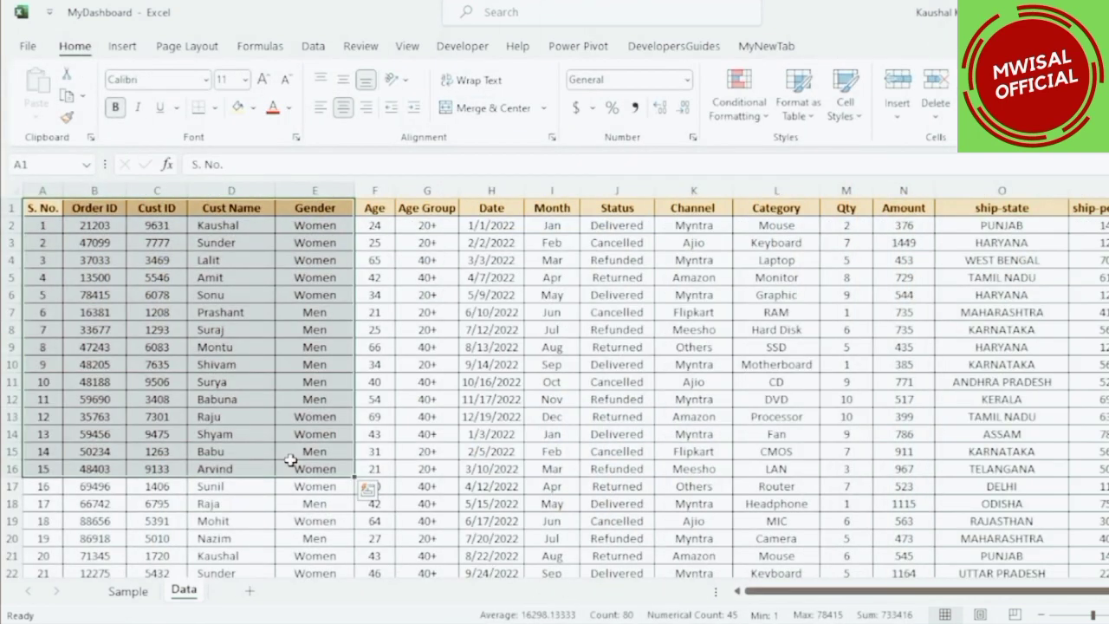
Examine the columns of the order data on the Data sheet.
{"action": "left_click_drag", "start_coordinate": [94, 208], "coordinate": [114, 395]}
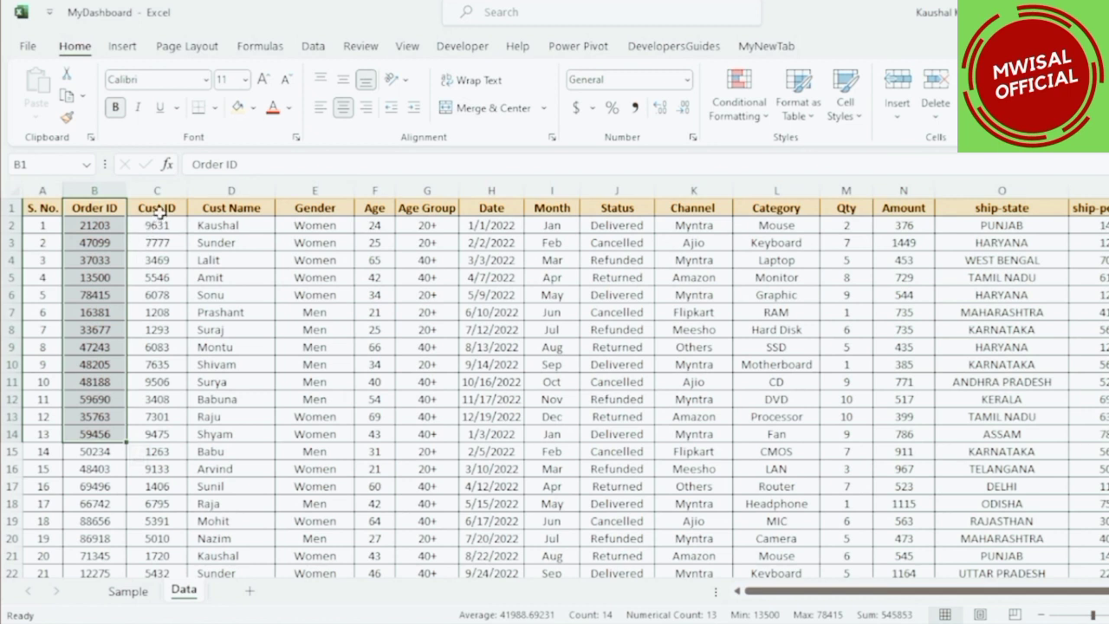
{"action": "left_click_drag", "start_coordinate": [160, 214], "coordinate": [151, 405]}
{"action": "left_click_drag", "start_coordinate": [230, 208], "coordinate": [232, 364]}
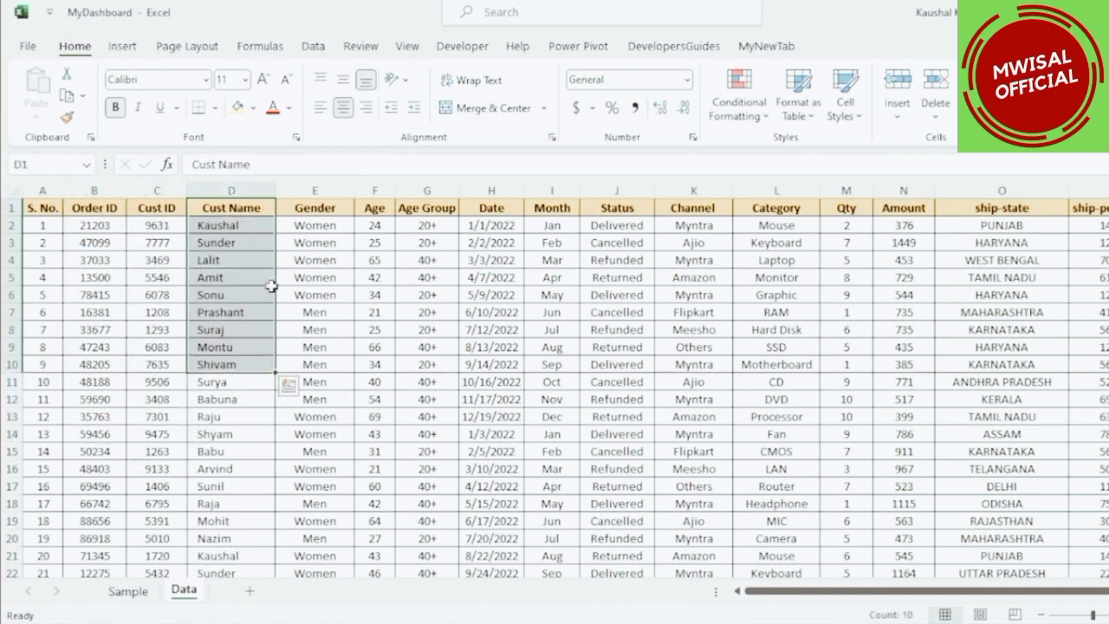
{"action": "left_click_drag", "start_coordinate": [319, 216], "coordinate": [312, 395]}
{"action": "left_click_drag", "start_coordinate": [374, 211], "coordinate": [376, 400]}
{"action": "left_click_drag", "start_coordinate": [434, 212], "coordinate": [426, 443]}
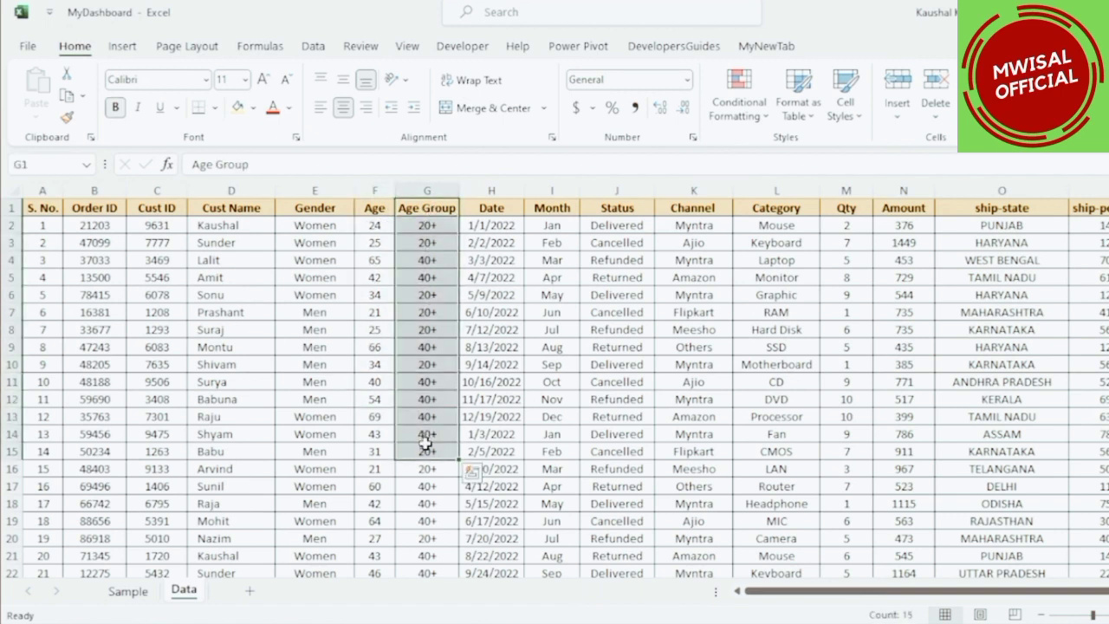
{"action": "left_click_drag", "start_coordinate": [492, 208], "coordinate": [494, 329]}
{"action": "left_click_drag", "start_coordinate": [551, 208], "coordinate": [551, 328]}
{"action": "left_click_drag", "start_coordinate": [617, 208], "coordinate": [617, 400]}
{"action": "left_click_drag", "start_coordinate": [706, 209], "coordinate": [730, 358]}
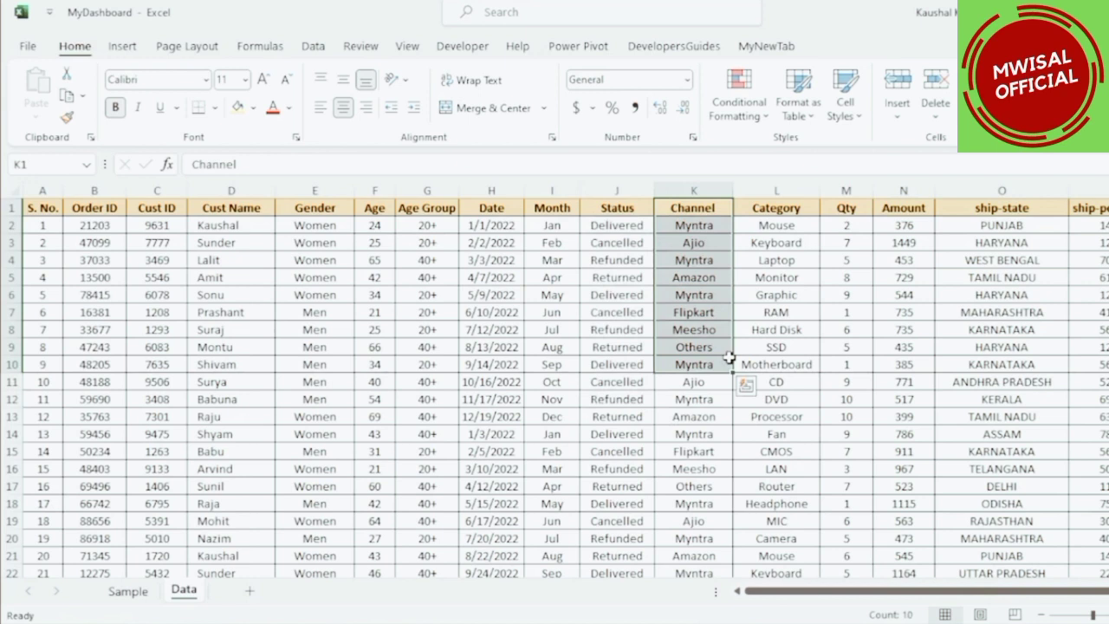
{"action": "left_click_drag", "start_coordinate": [790, 209], "coordinate": [796, 416]}
{"action": "left_click_drag", "start_coordinate": [853, 214], "coordinate": [858, 374]}
{"action": "left_click_drag", "start_coordinate": [906, 210], "coordinate": [910, 364]}
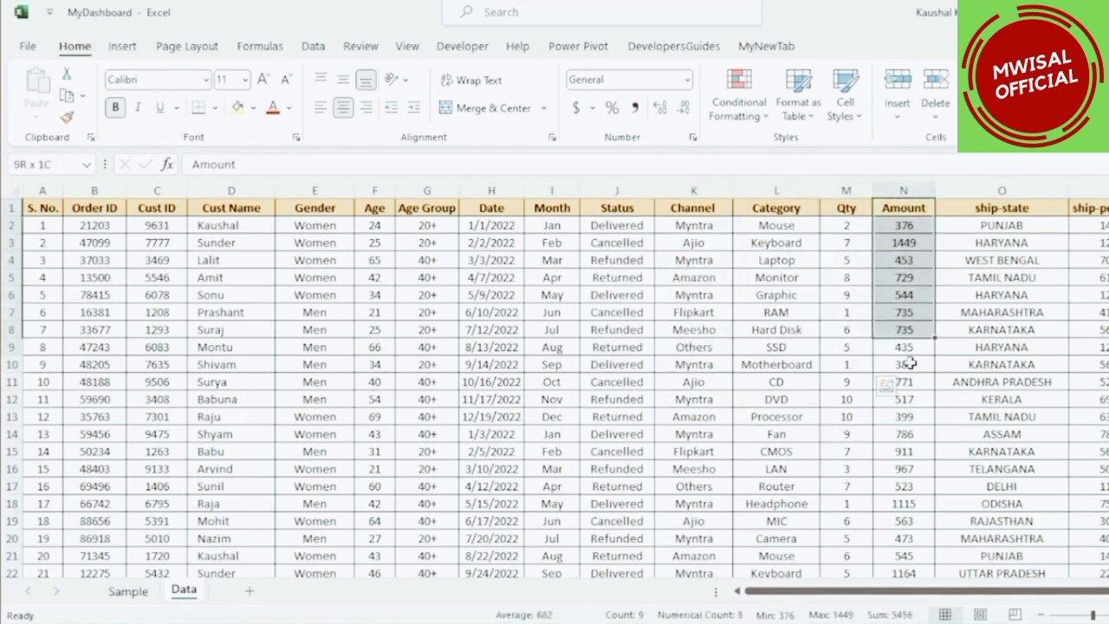
{"action": "left_click_drag", "start_coordinate": [995, 209], "coordinate": [992, 344]}
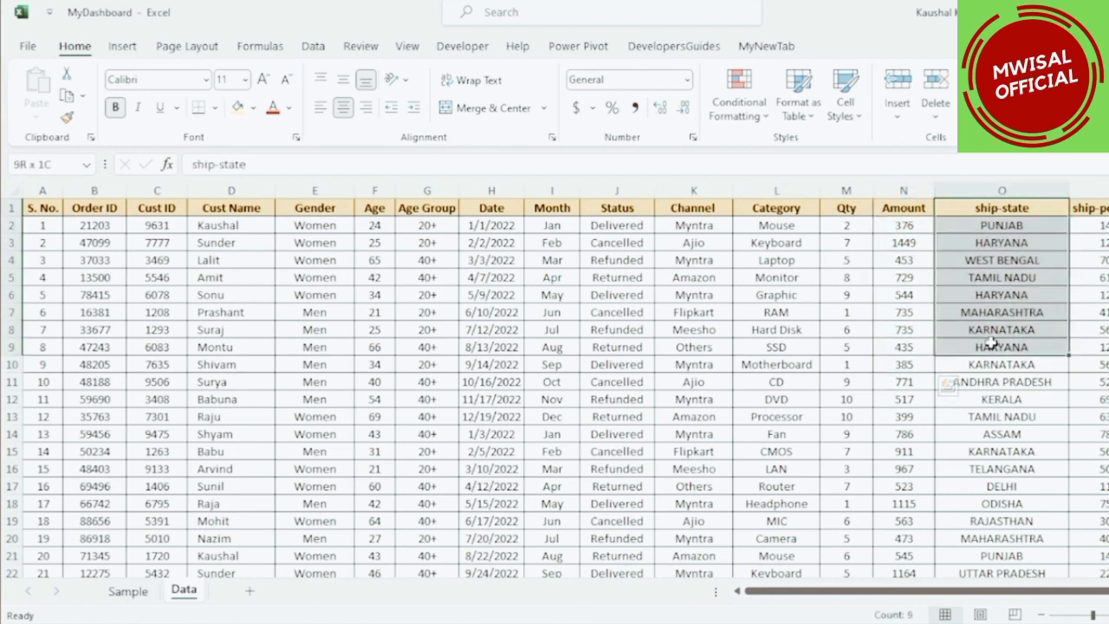
{"action": "left_click_drag", "start_coordinate": [1094, 209], "coordinate": [1090, 364]}
{"action": "left_click_drag", "start_coordinate": [94, 208], "coordinate": [525, 384]}
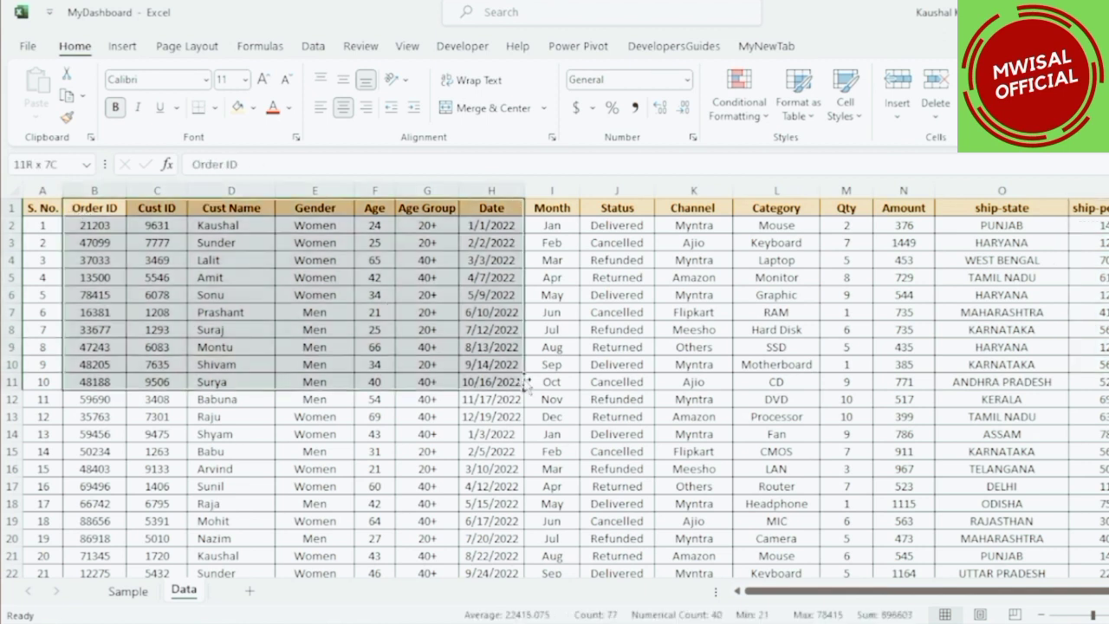
{"action": "left_click", "coordinate": [137, 212]}
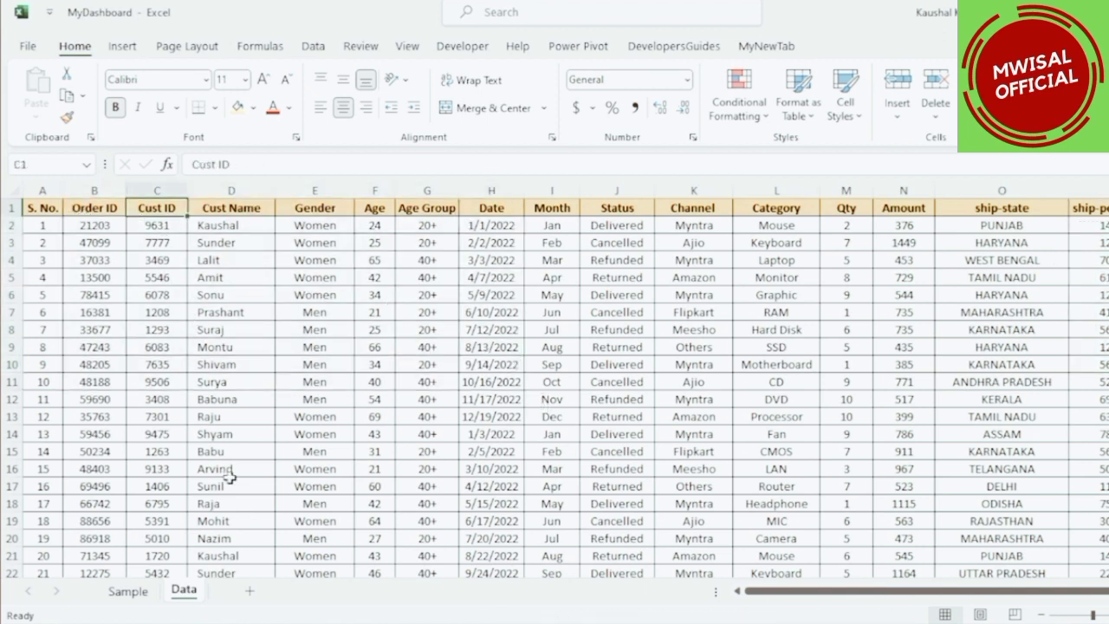
Add a new worksheet named Dashboard.
{"action": "left_click", "coordinate": [250, 593]}
{"action": "double_click", "coordinate": [251, 594]}
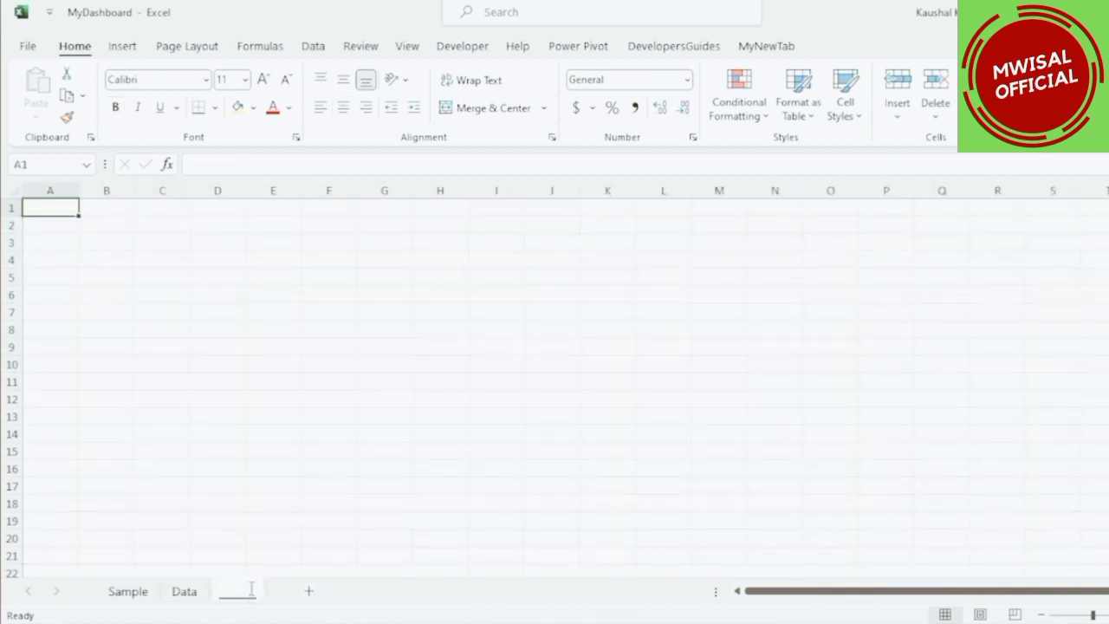
{"action": "type", "text": "Dashboard"}
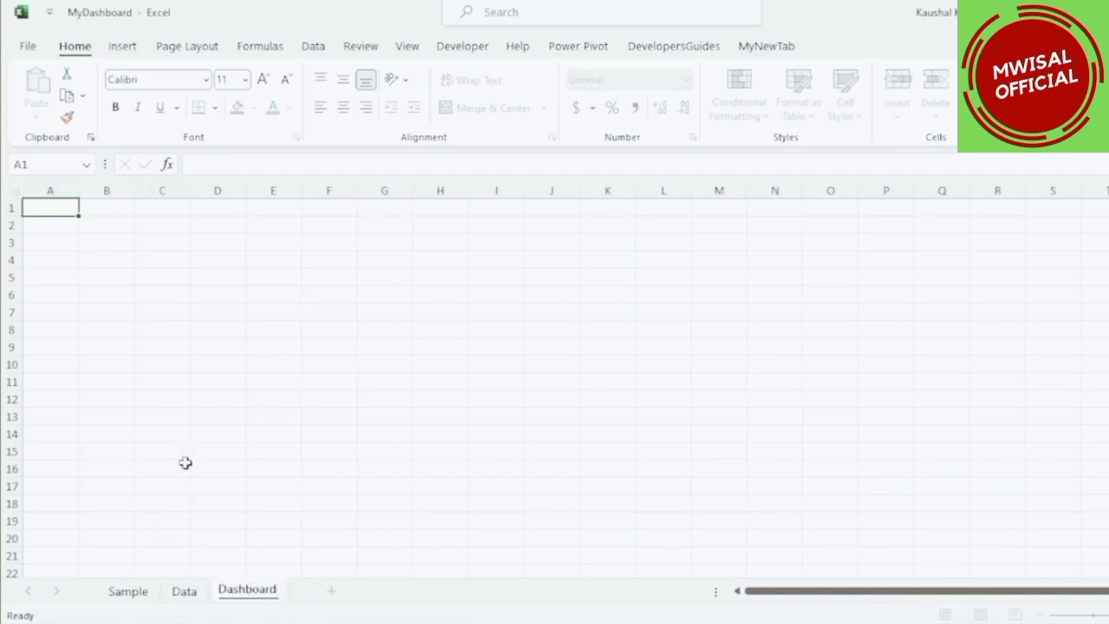
Hide the gridlines and headings on the Dashboard sheet.
{"action": "left_click", "coordinate": [183, 451]}
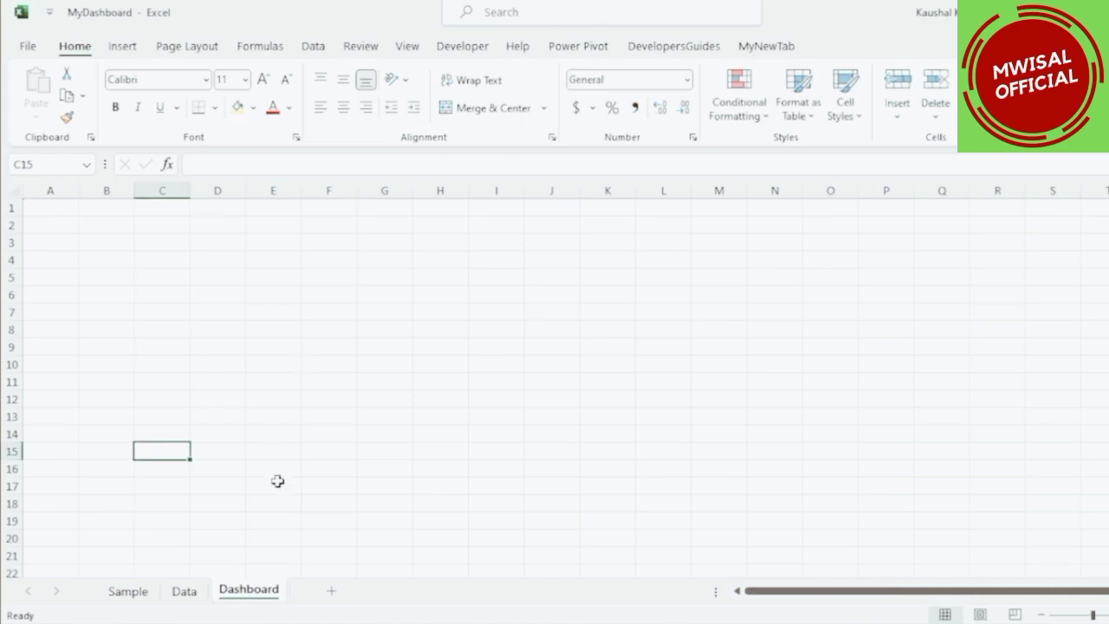
{"action": "left_click", "coordinate": [184, 49]}
{"action": "left_click", "coordinate": [644, 101]}
{"action": "left_click", "coordinate": [684, 97]}
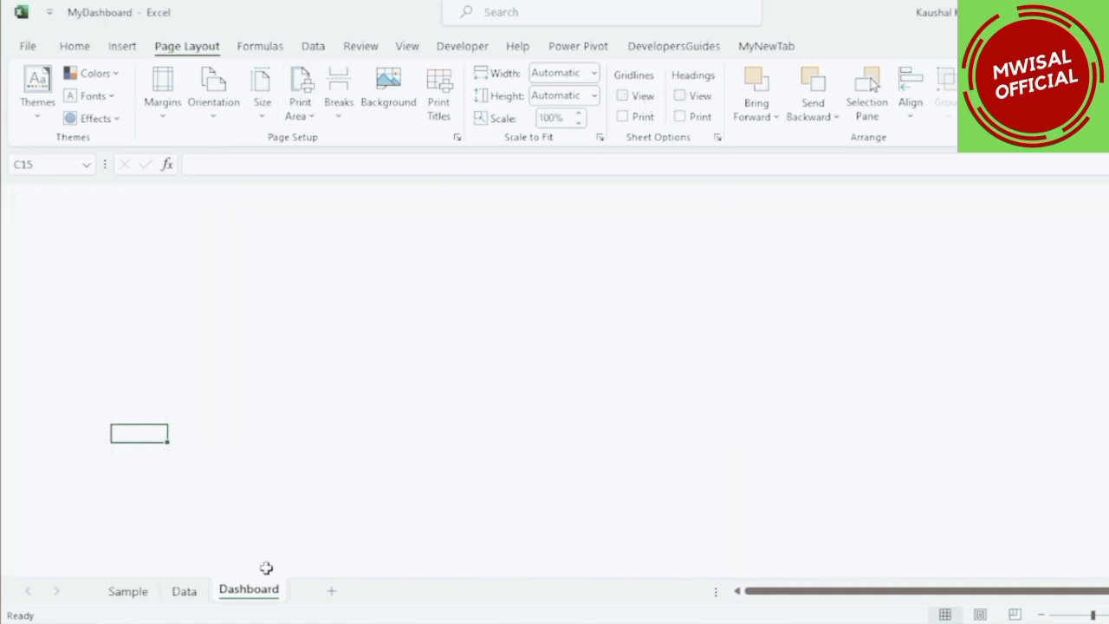
Move the Dashboard sheet before the Data sheet.
{"action": "left_click", "coordinate": [198, 592]}
{"action": "left_click_drag", "start_coordinate": [231, 607], "coordinate": [208, 596]}
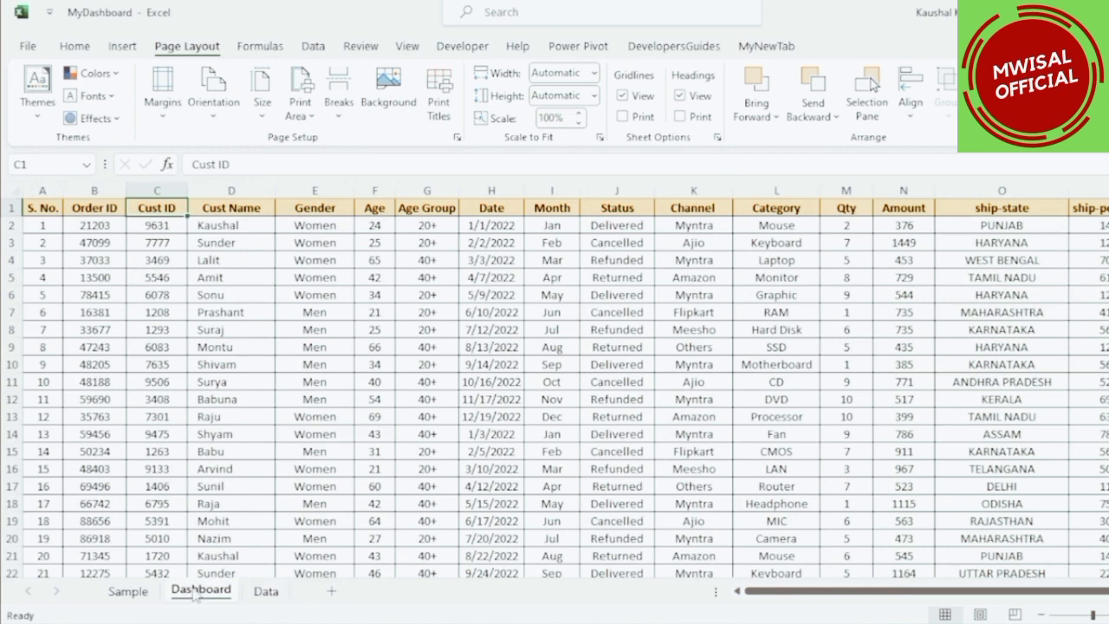
{"action": "left_click", "coordinate": [77, 45]}
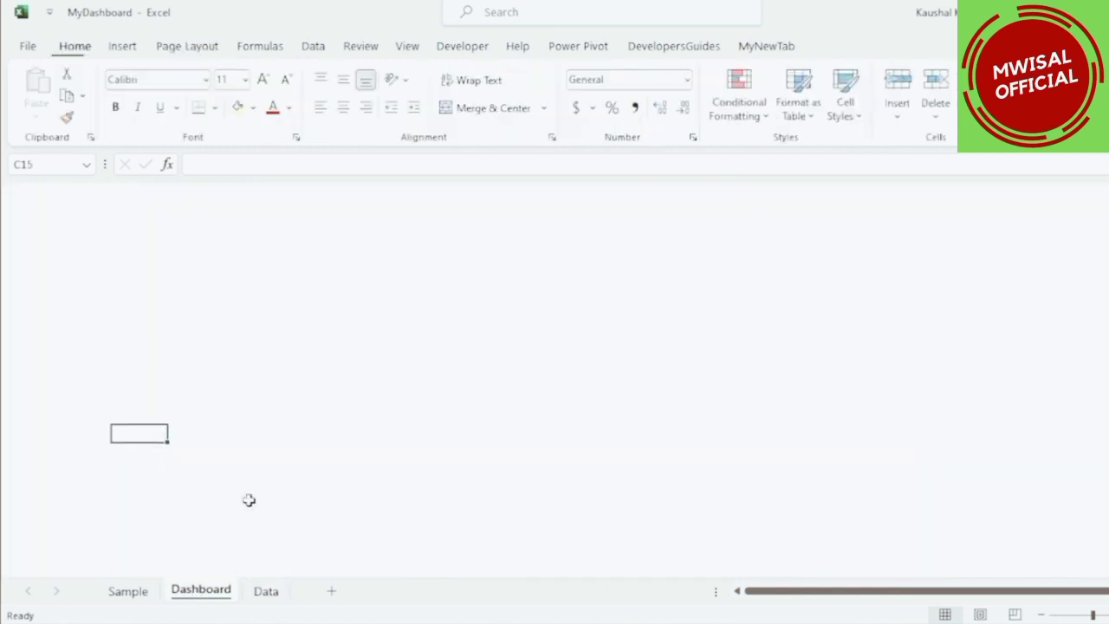
Insert a PivotTable from the Data sheet's table into a new worksheet.
{"action": "left_click", "coordinate": [264, 593]}
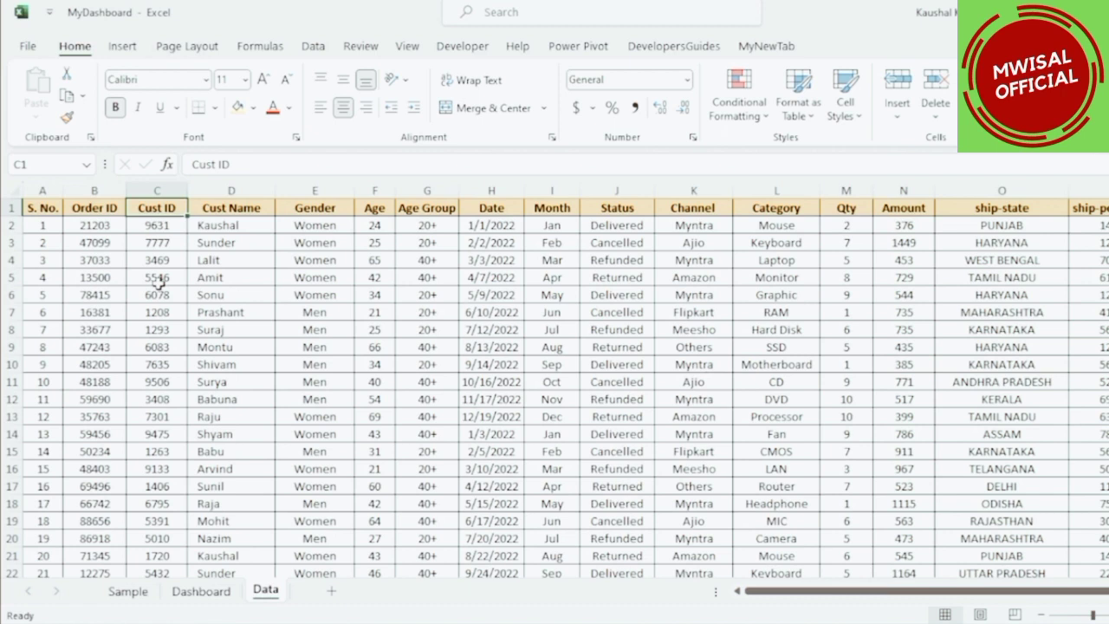
{"action": "left_click", "coordinate": [122, 46]}
{"action": "left_click", "coordinate": [43, 84]}
{"action": "left_click_drag", "start_coordinate": [404, 178], "coordinate": [399, 212]}
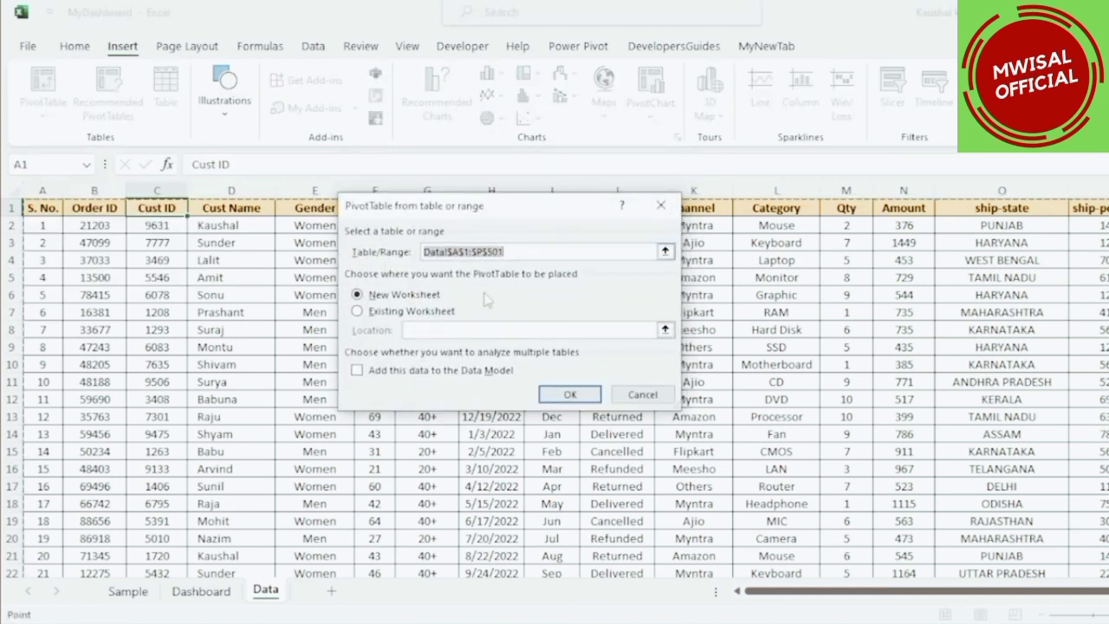
{"action": "left_click", "coordinate": [571, 394]}
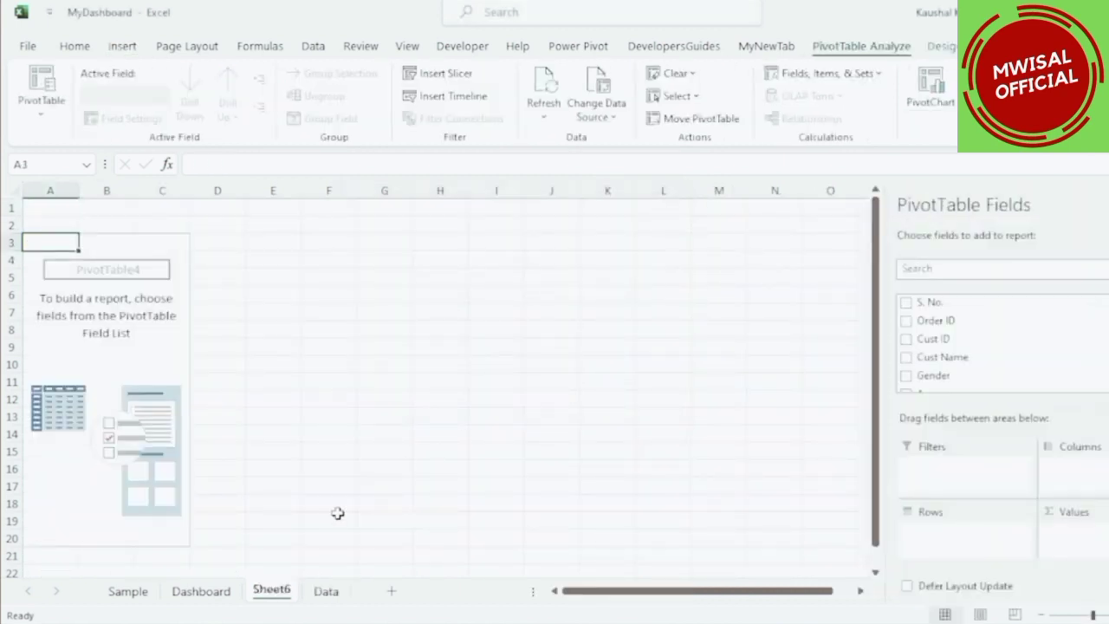
Rename the new pivot sheet to Channels and move it after the Data sheet.
{"action": "double_click", "coordinate": [283, 593]}
{"action": "key", "text": "Caps_Lock"}
{"action": "type", "text": "S"}
{"action": "key", "text": "Caps_Lock"}
{"action": "key", "text": "BackSpace"}
{"action": "type", "text": "Channels"}
{"action": "left_click", "coordinate": [276, 473]}
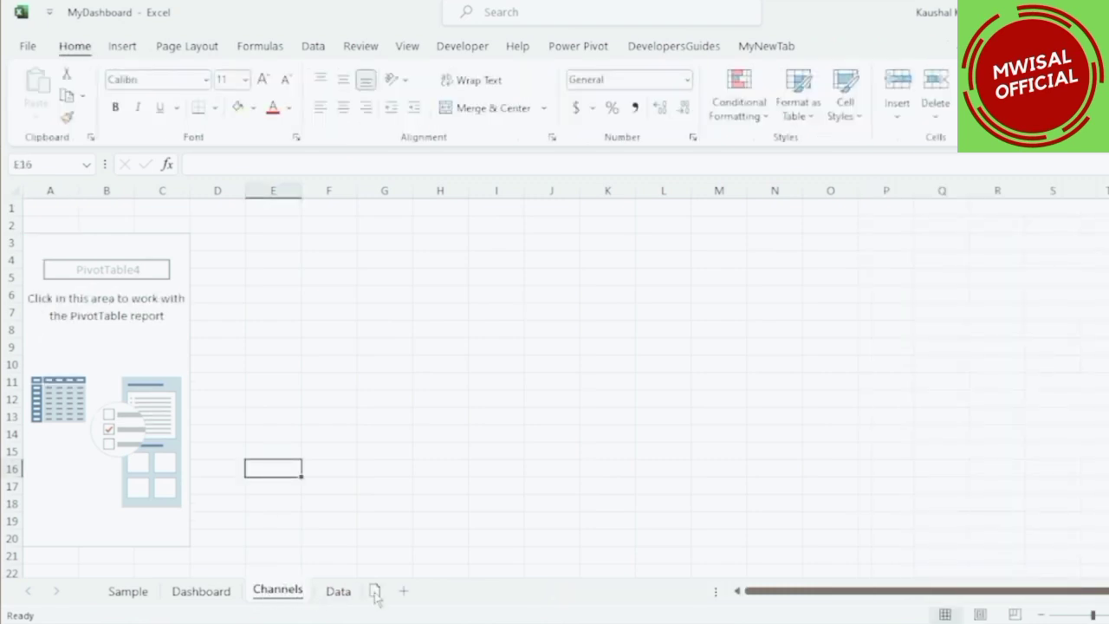
{"action": "left_click_drag", "start_coordinate": [370, 598], "coordinate": [355, 599]}
Add Channel to the pivot table's rows and Order ID to its values.
{"action": "left_click", "coordinate": [142, 334]}
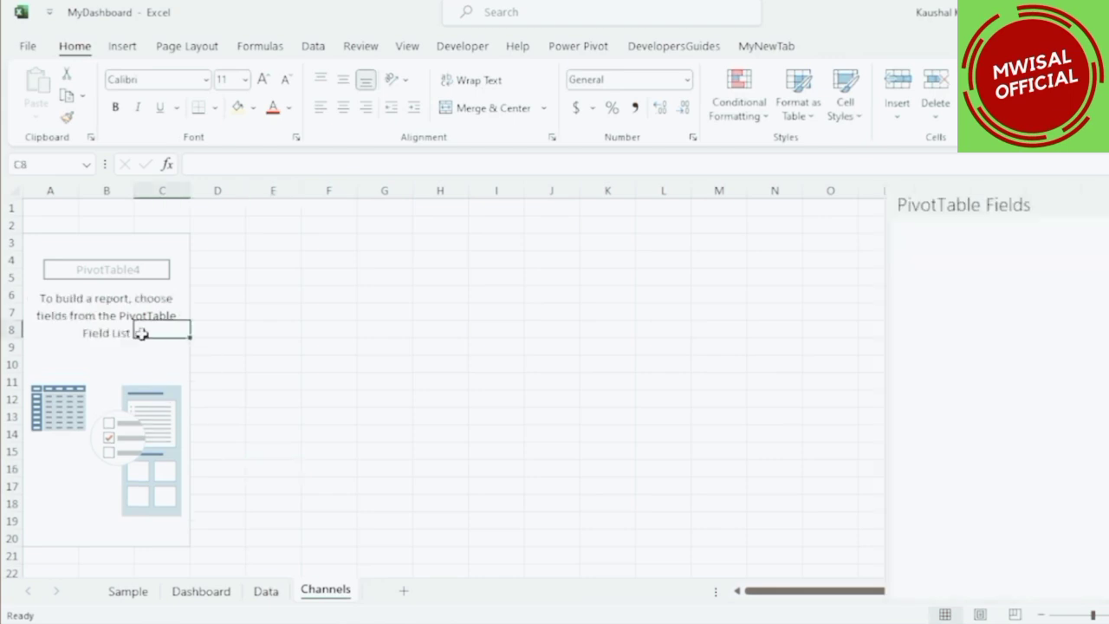
{"action": "scroll", "coordinate": [926, 368], "scroll_direction": "down", "scroll_amount": 1}
{"action": "scroll", "coordinate": [924, 367], "scroll_direction": "down", "scroll_amount": 2}
{"action": "left_click_drag", "start_coordinate": [920, 360], "coordinate": [924, 537]}
{"action": "scroll", "coordinate": [944, 372], "scroll_direction": "up", "scroll_amount": 3}
{"action": "left_click_drag", "start_coordinate": [925, 323], "coordinate": [1099, 553]}
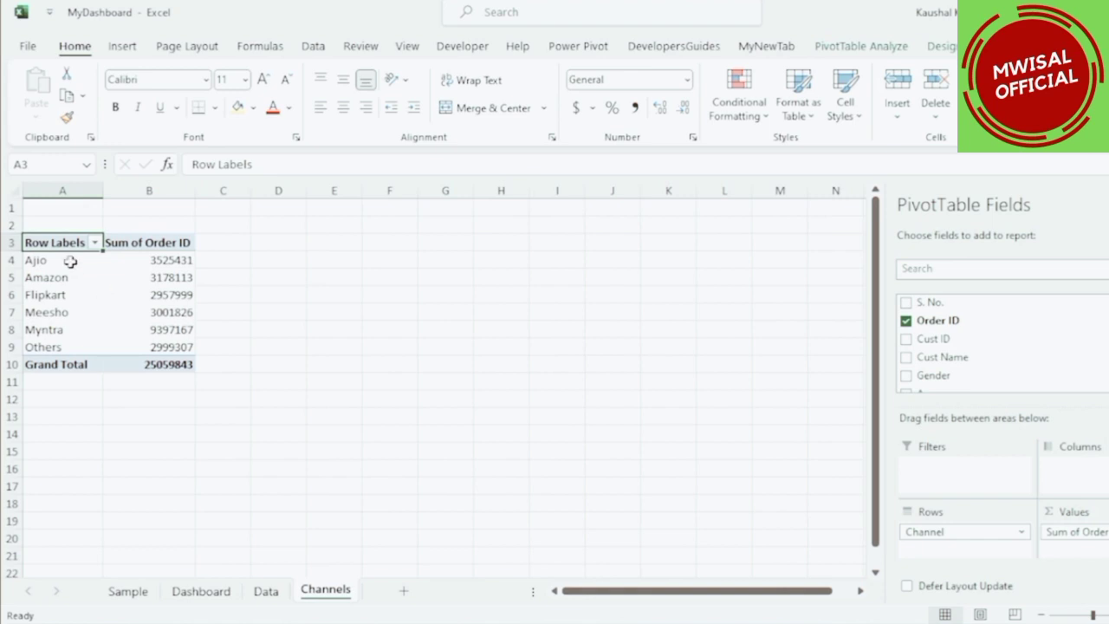
Change the pivot's Order ID value field to summarize by Count instead of Sum.
{"action": "left_click_drag", "start_coordinate": [72, 262], "coordinate": [61, 358]}
{"action": "left_click_drag", "start_coordinate": [162, 260], "coordinate": [164, 330]}
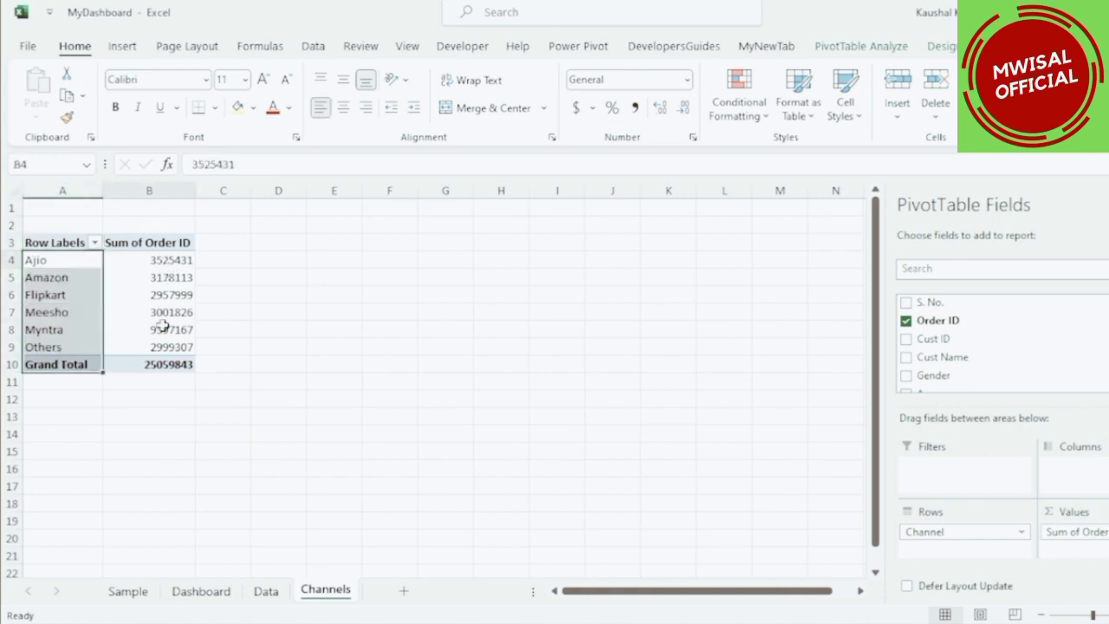
{"action": "left_click", "coordinate": [162, 260]}
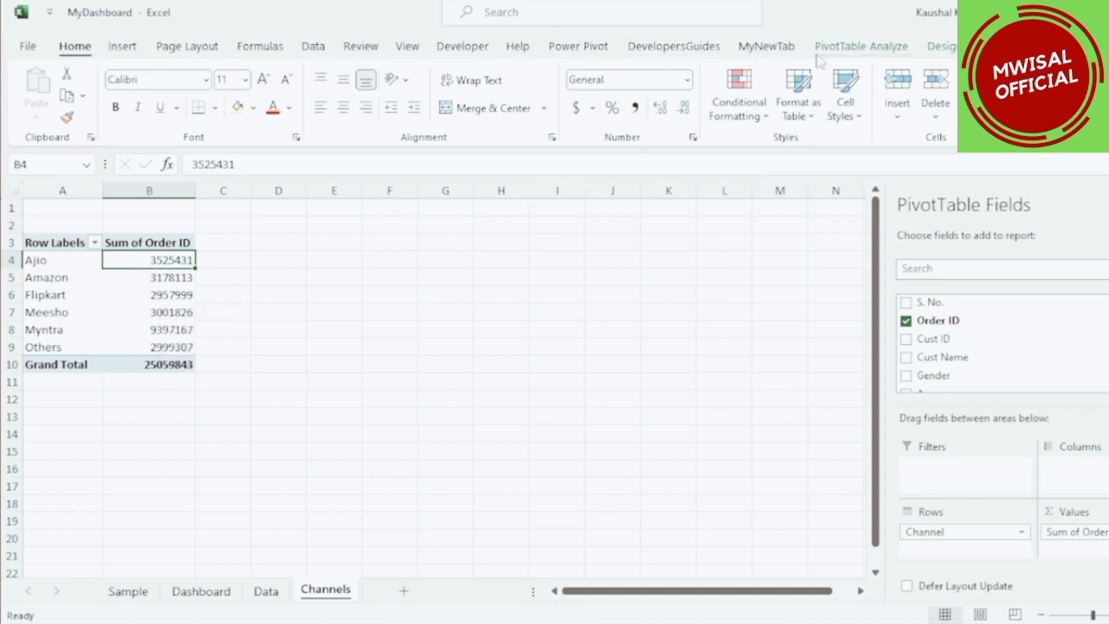
{"action": "left_click", "coordinate": [860, 46]}
{"action": "left_click", "coordinate": [126, 122]}
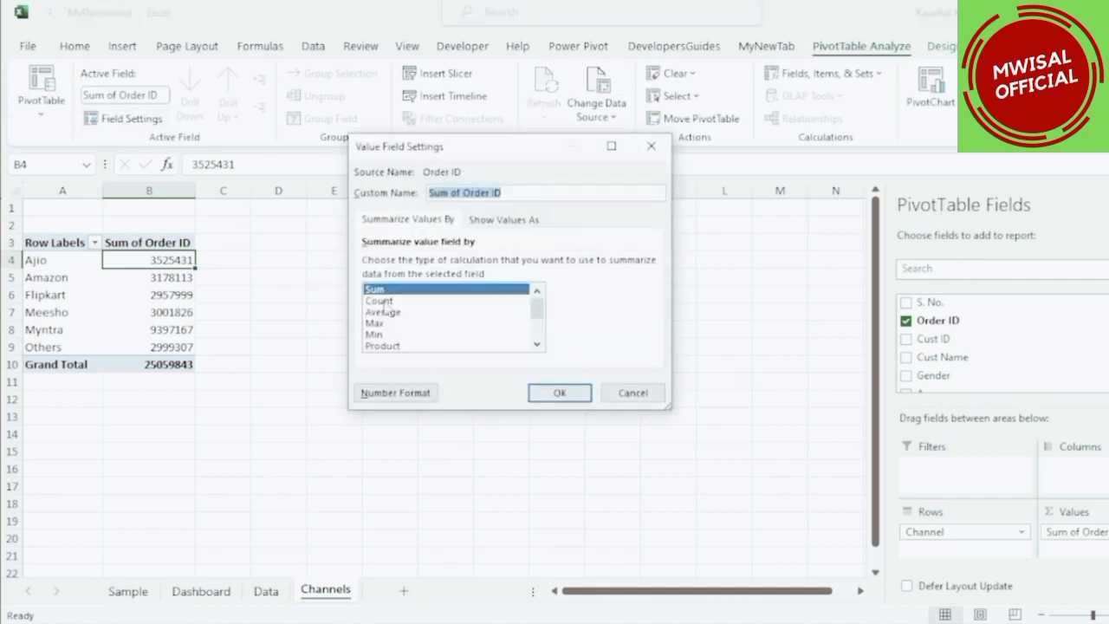
{"action": "left_click", "coordinate": [379, 301]}
{"action": "left_click", "coordinate": [560, 394]}
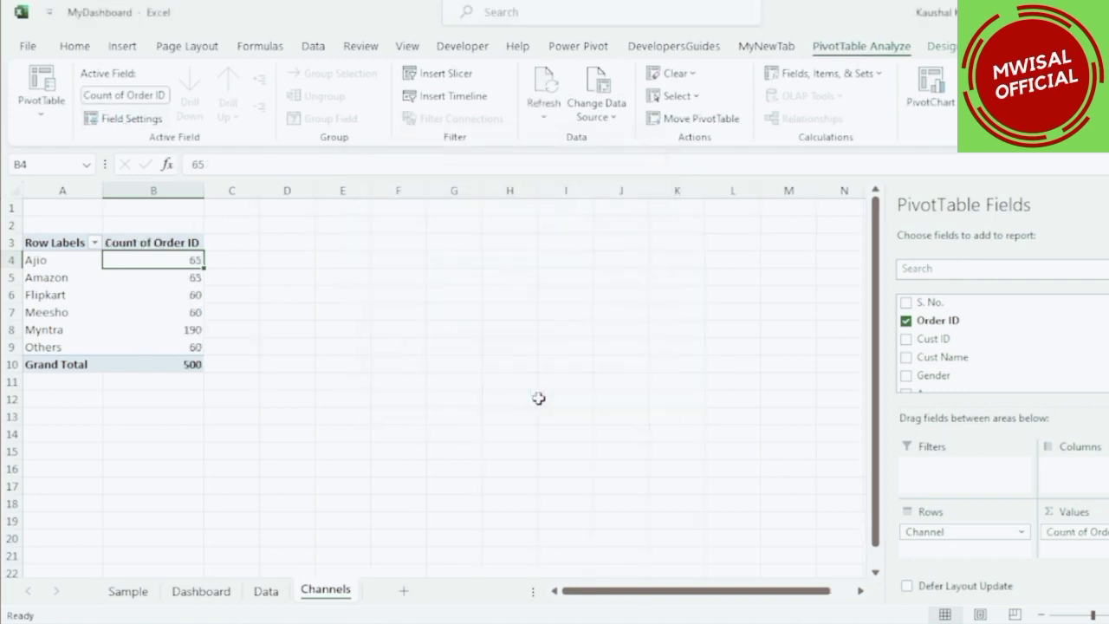
Insert a Pie PivotChart from the Channels pivot table.
{"action": "left_click_drag", "start_coordinate": [150, 260], "coordinate": [153, 340]}
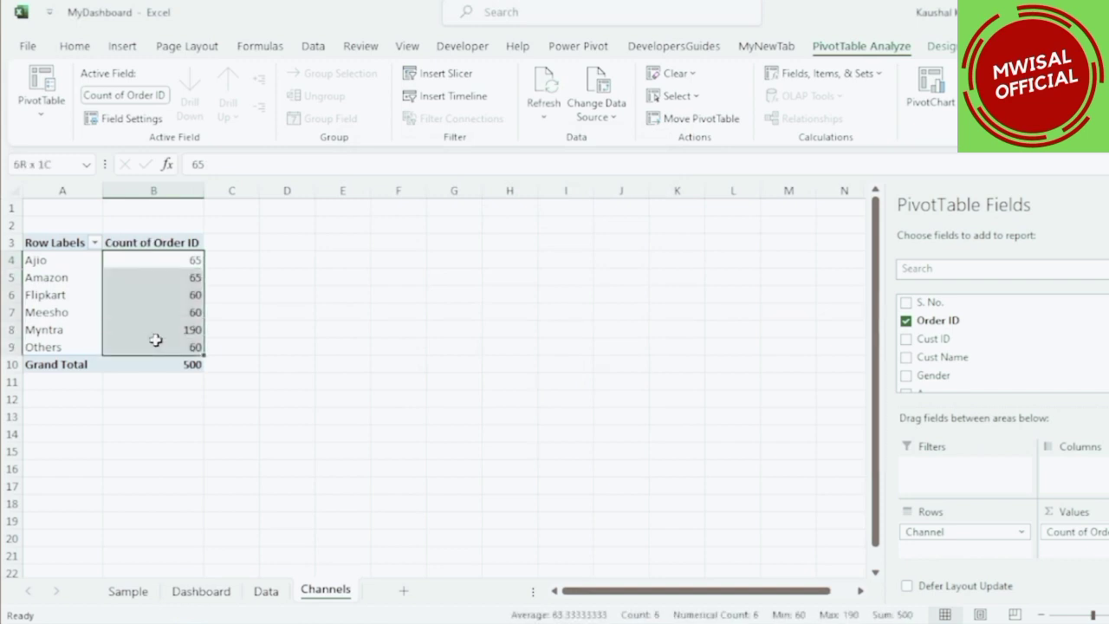
{"action": "left_click", "coordinate": [153, 362]}
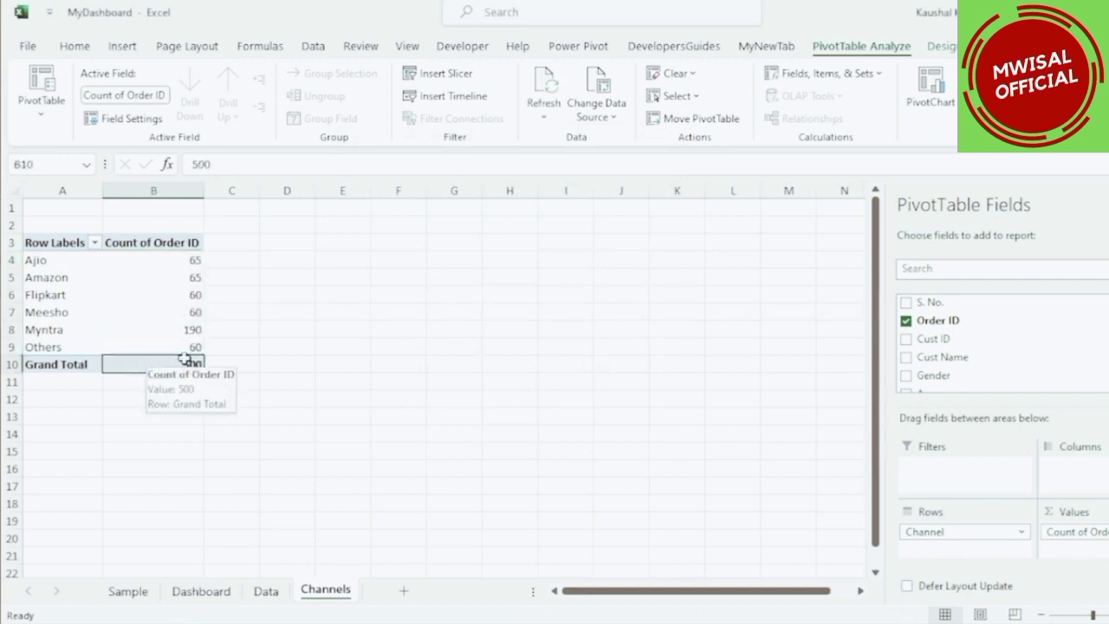
{"action": "left_click_drag", "start_coordinate": [183, 261], "coordinate": [178, 346]}
{"action": "left_click", "coordinate": [179, 361]}
{"action": "left_click", "coordinate": [166, 329]}
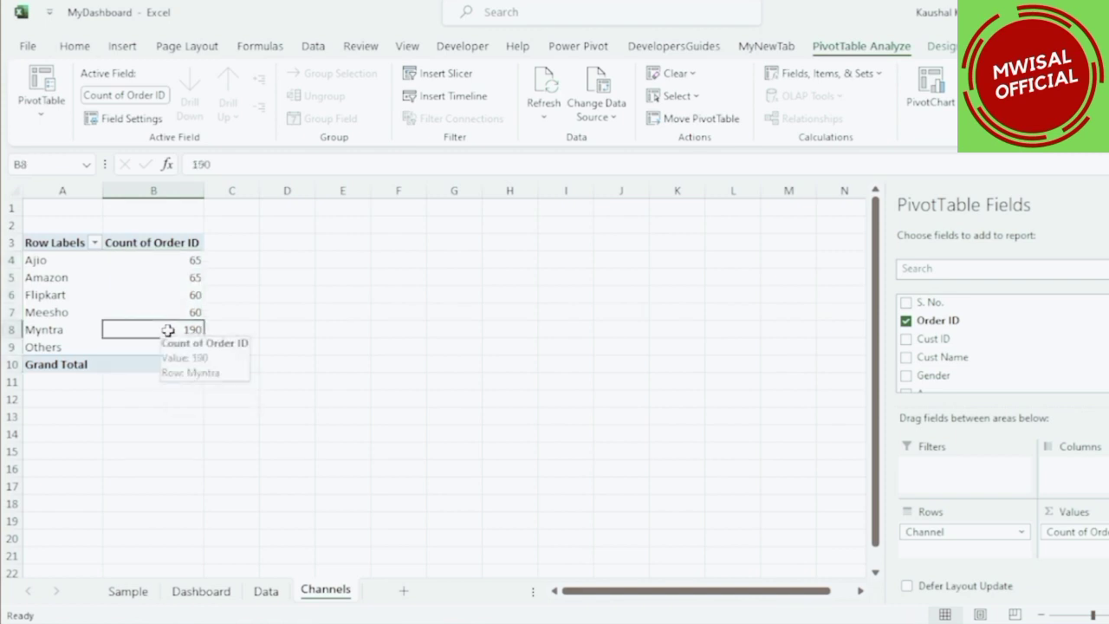
{"action": "left_click", "coordinate": [79, 334]}
{"action": "left_click", "coordinate": [148, 311]}
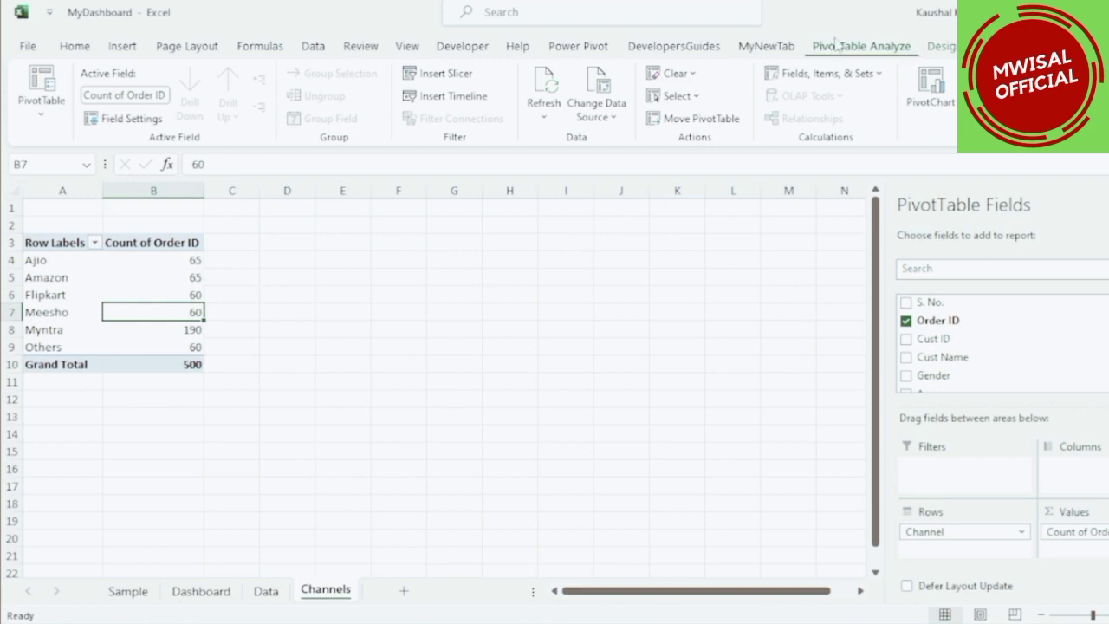
{"action": "left_click", "coordinate": [931, 87]}
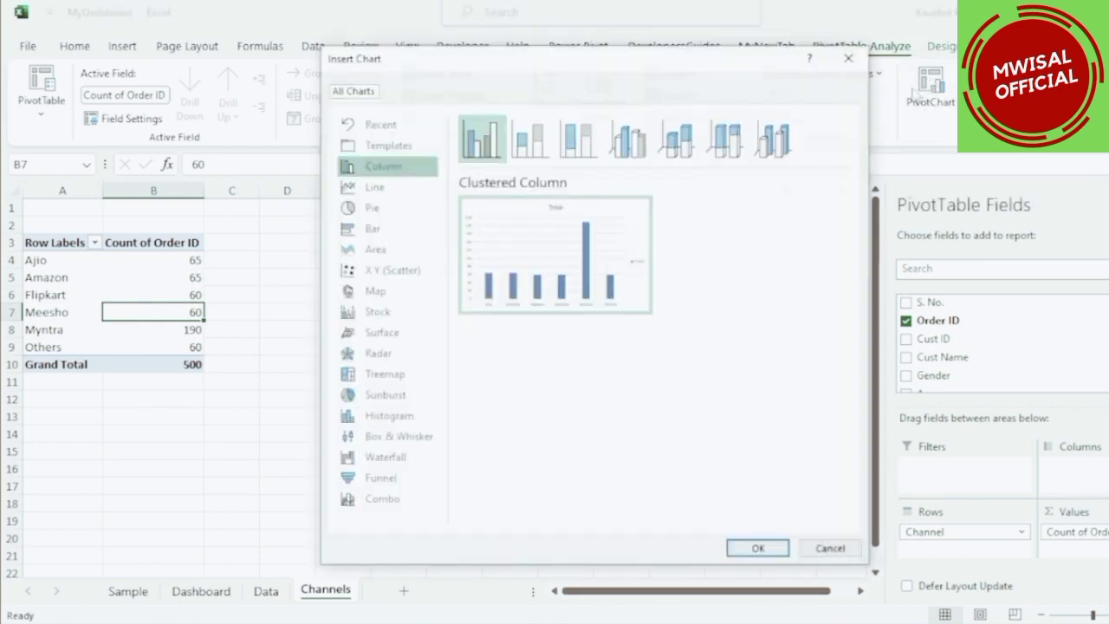
{"action": "left_click", "coordinate": [370, 209]}
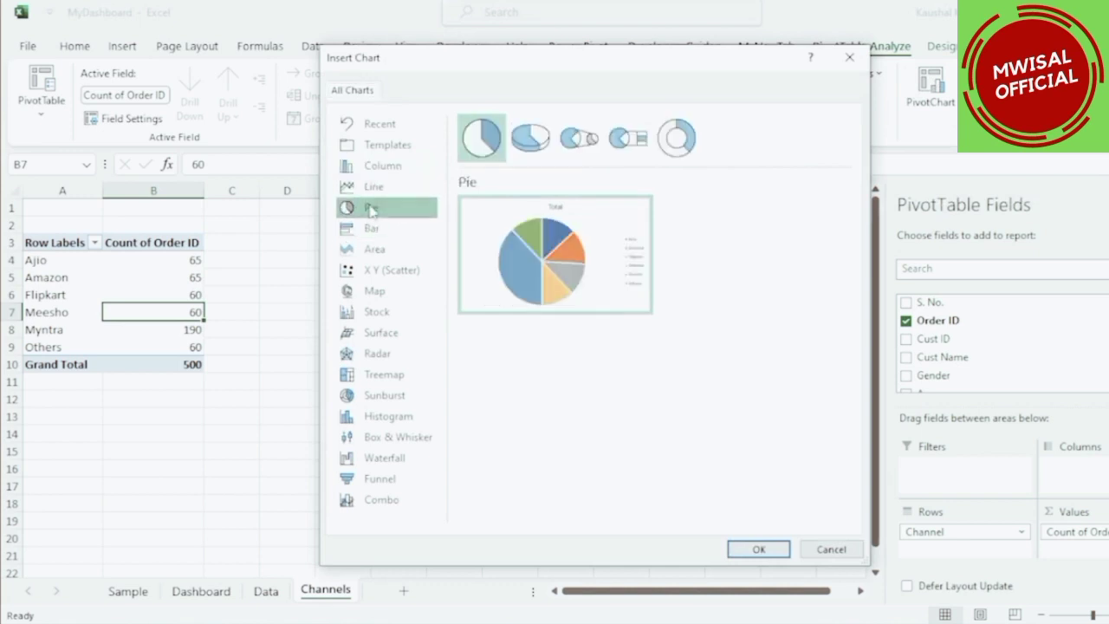
{"action": "left_click", "coordinate": [756, 549]}
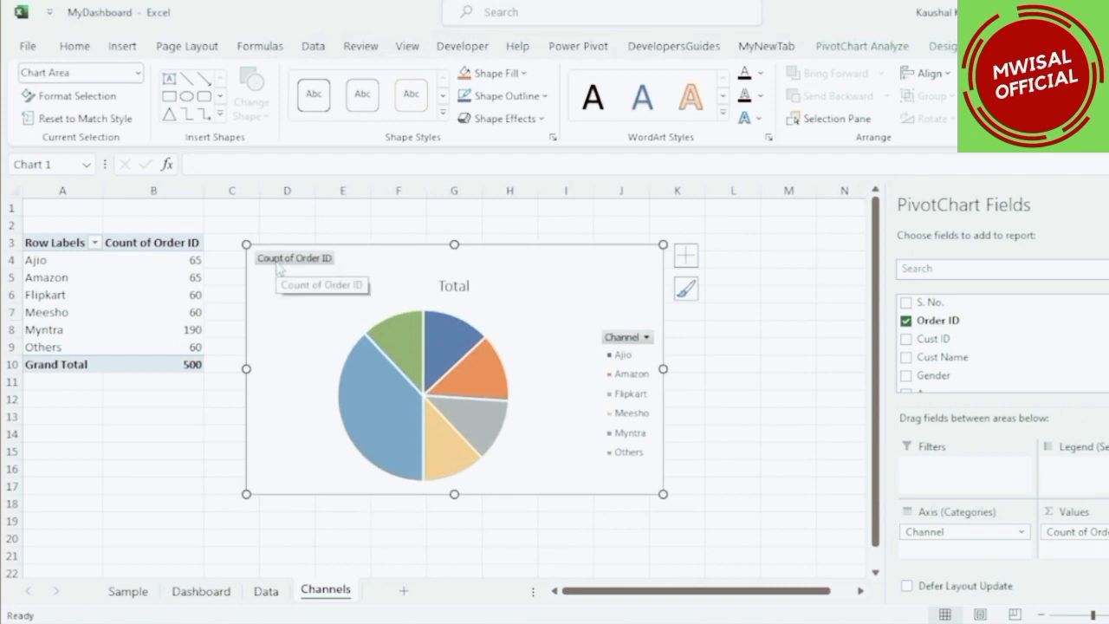
Hide all field buttons on the pie chart and retitle it Channels.
{"action": "right_click", "coordinate": [277, 263]}
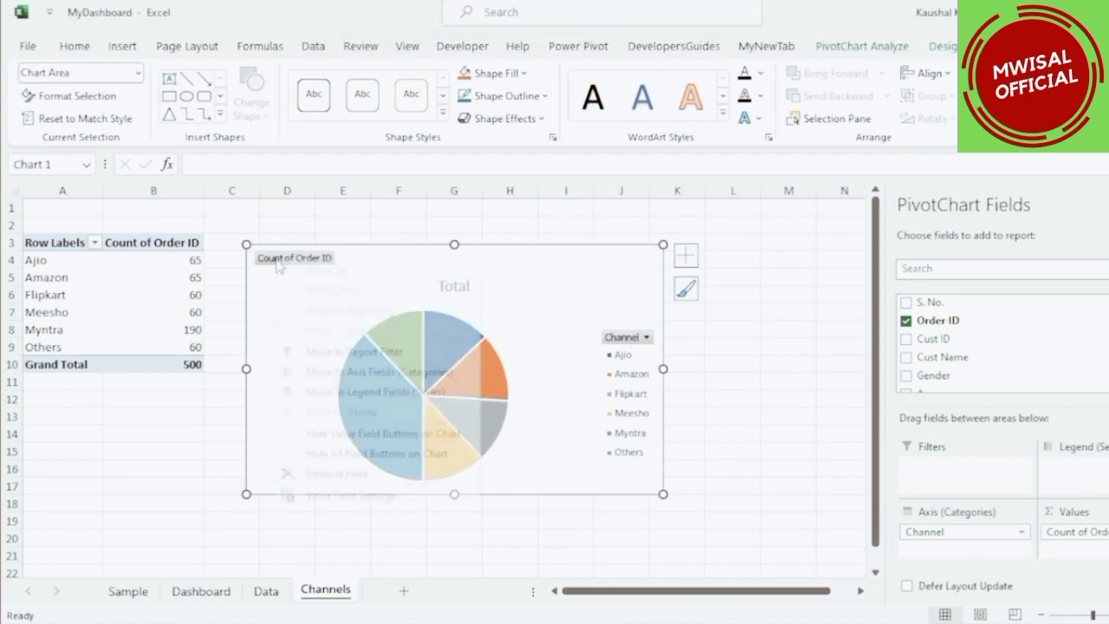
{"action": "left_click", "coordinate": [333, 454]}
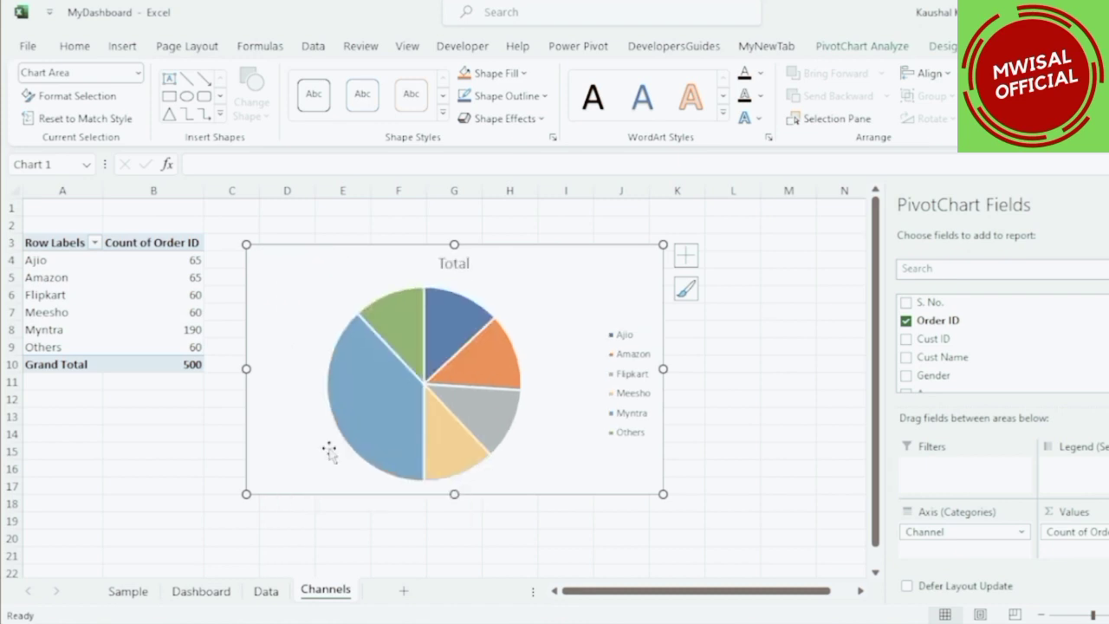
{"action": "double_click", "coordinate": [446, 260]}
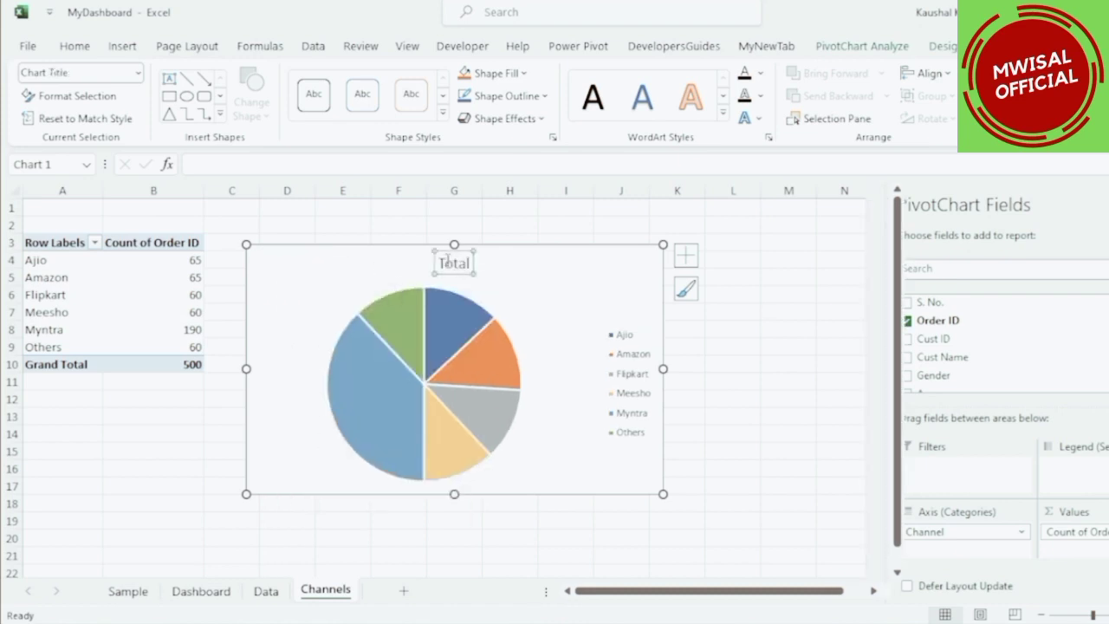
{"action": "type", "text": "Channels"}
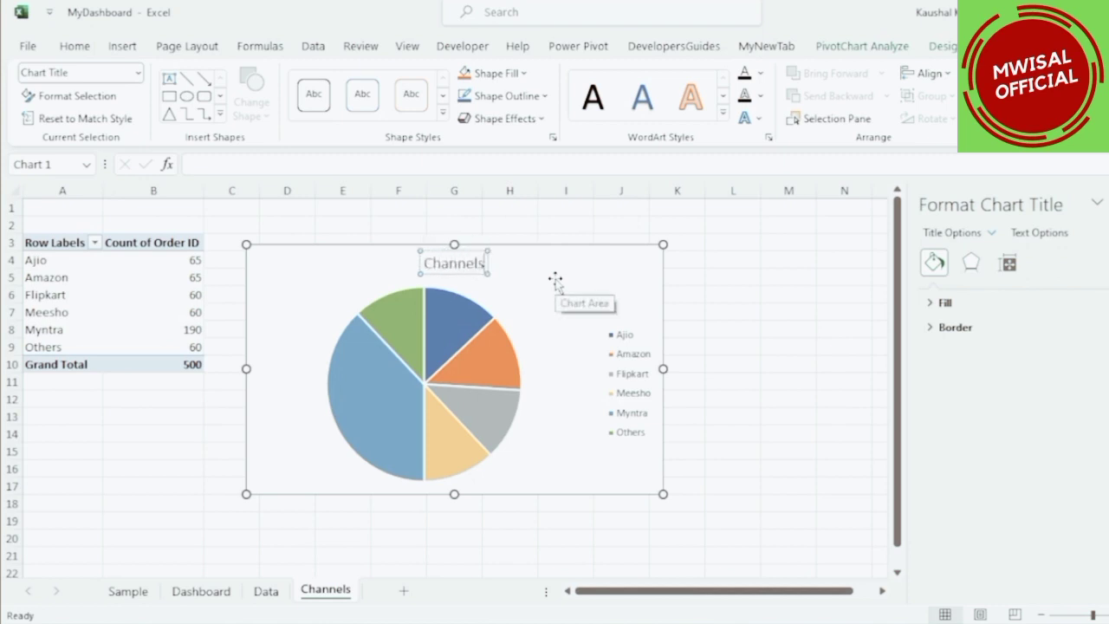
{"action": "left_click", "coordinate": [556, 282]}
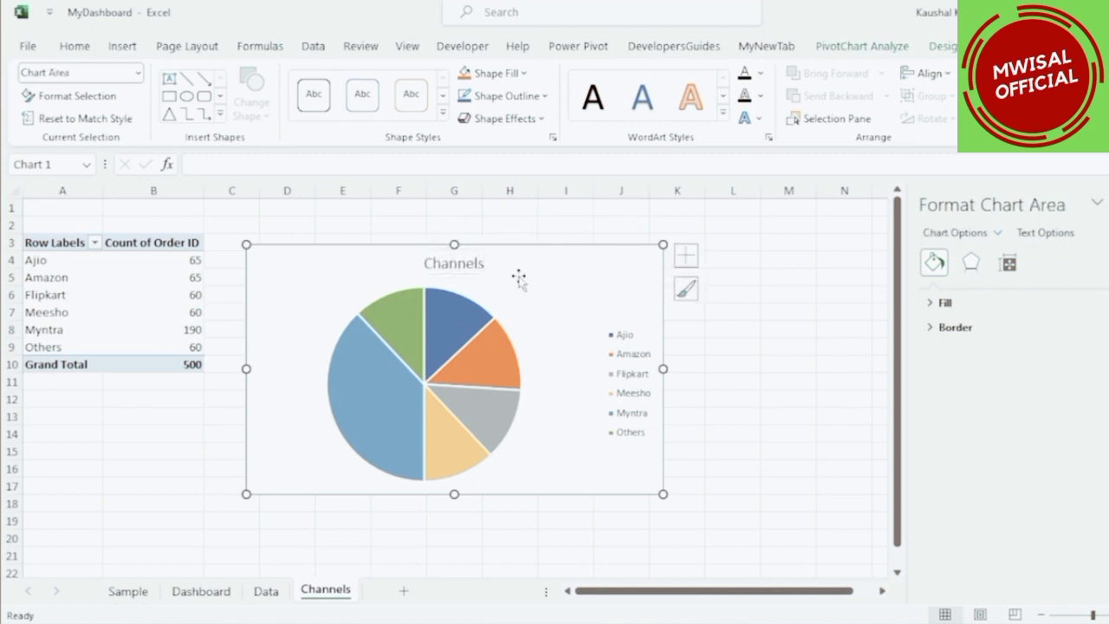
Narrow the pie chart and add data labels to its slices.
{"action": "left_click_drag", "start_coordinate": [607, 368], "coordinate": [526, 369]}
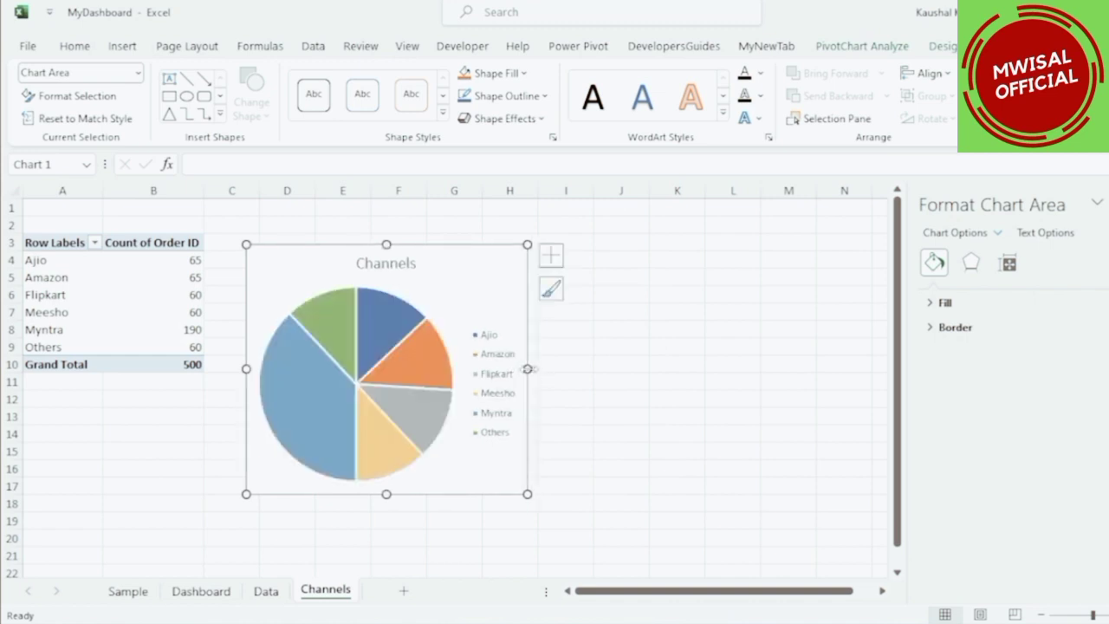
{"action": "left_click", "coordinate": [555, 259]}
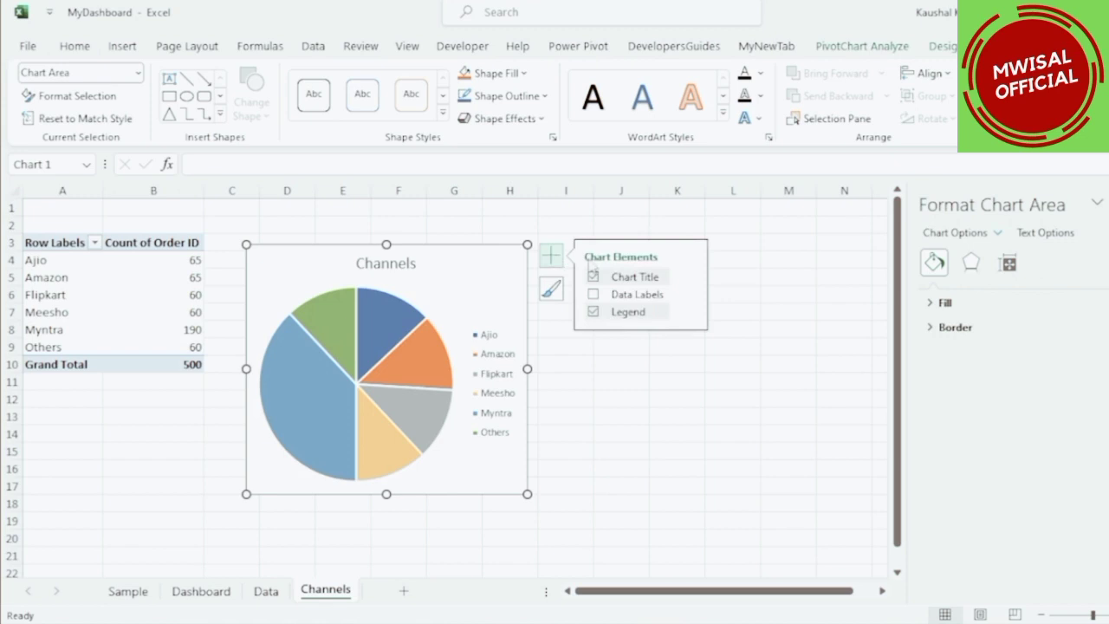
{"action": "left_click", "coordinate": [616, 295]}
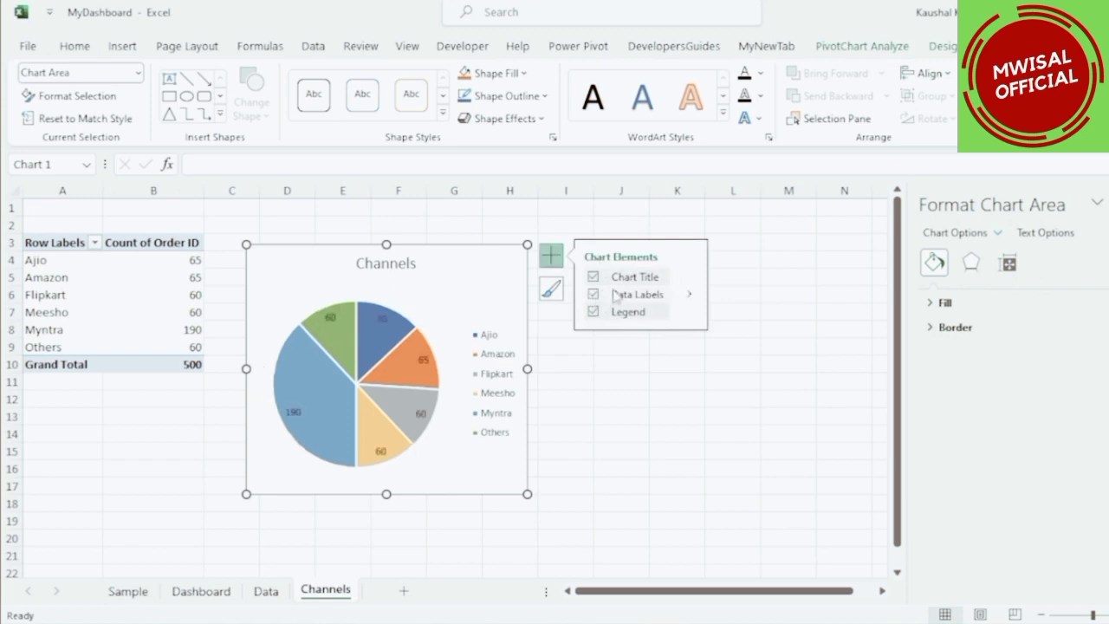
{"action": "left_click", "coordinate": [689, 297]}
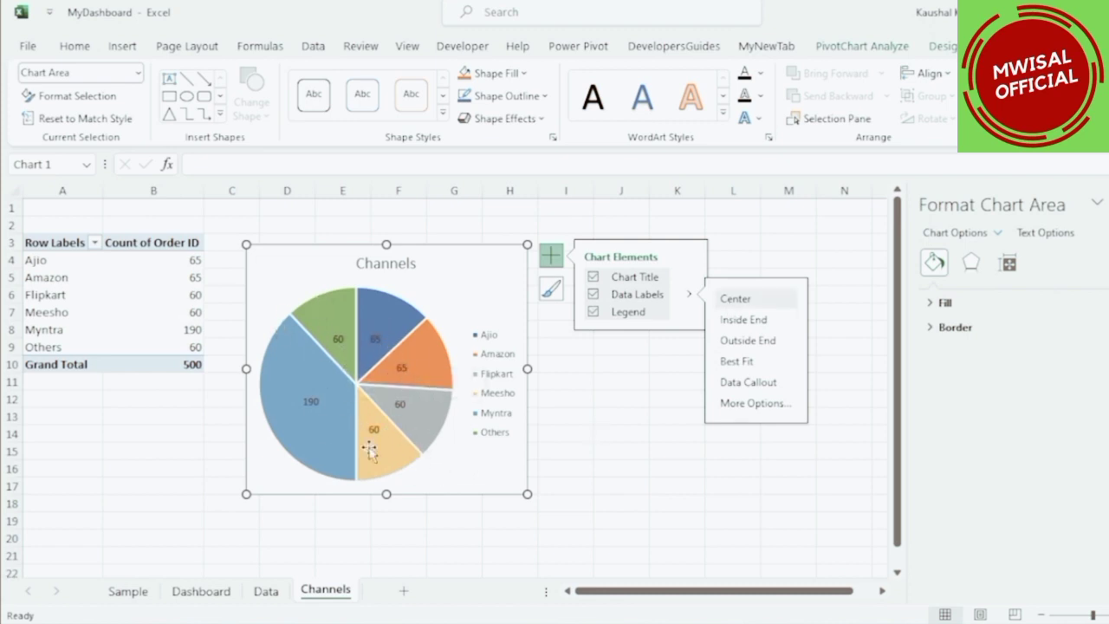
{"action": "mouse_move", "coordinate": [192, 362]}
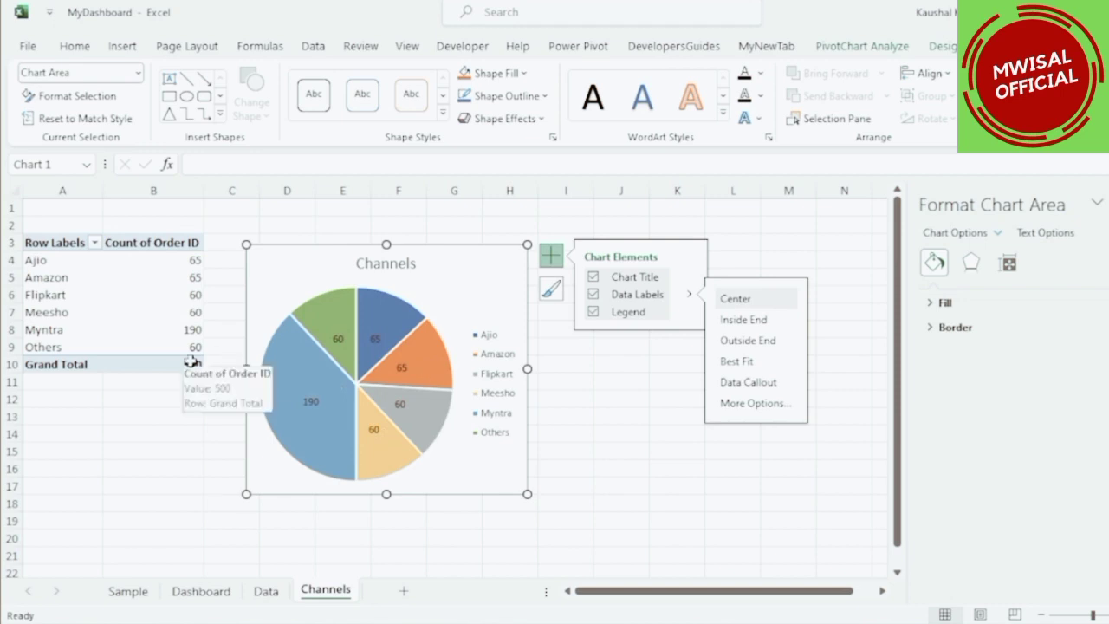
{"action": "left_click", "coordinate": [185, 366]}
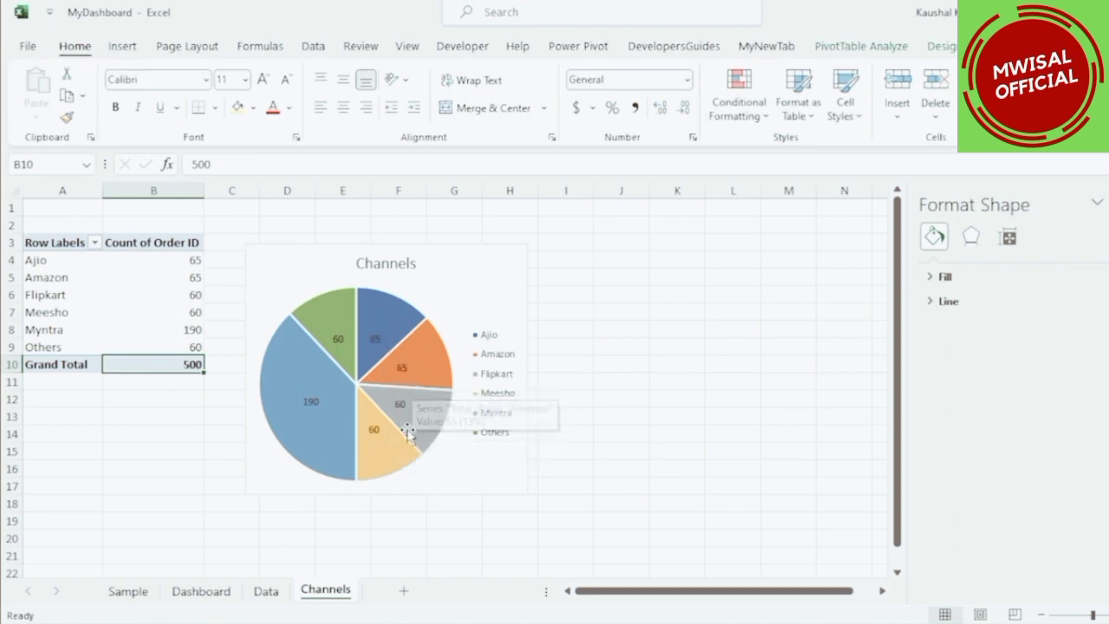
Show the pivot table's Order ID counts as % of Grand Total.
{"action": "left_click", "coordinate": [171, 308]}
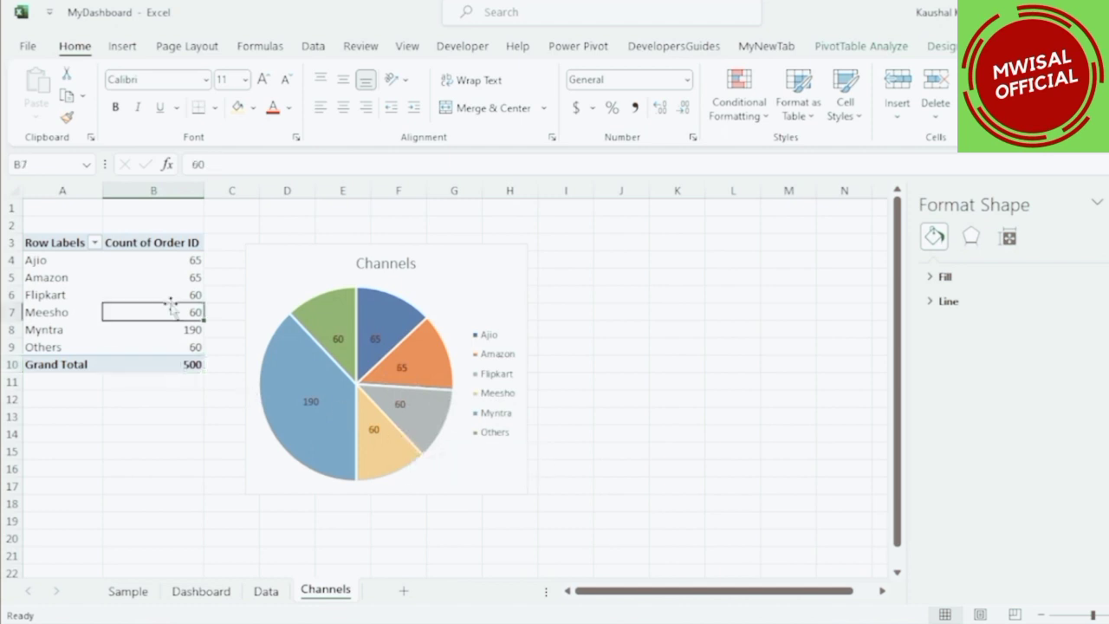
{"action": "right_click", "coordinate": [169, 298]}
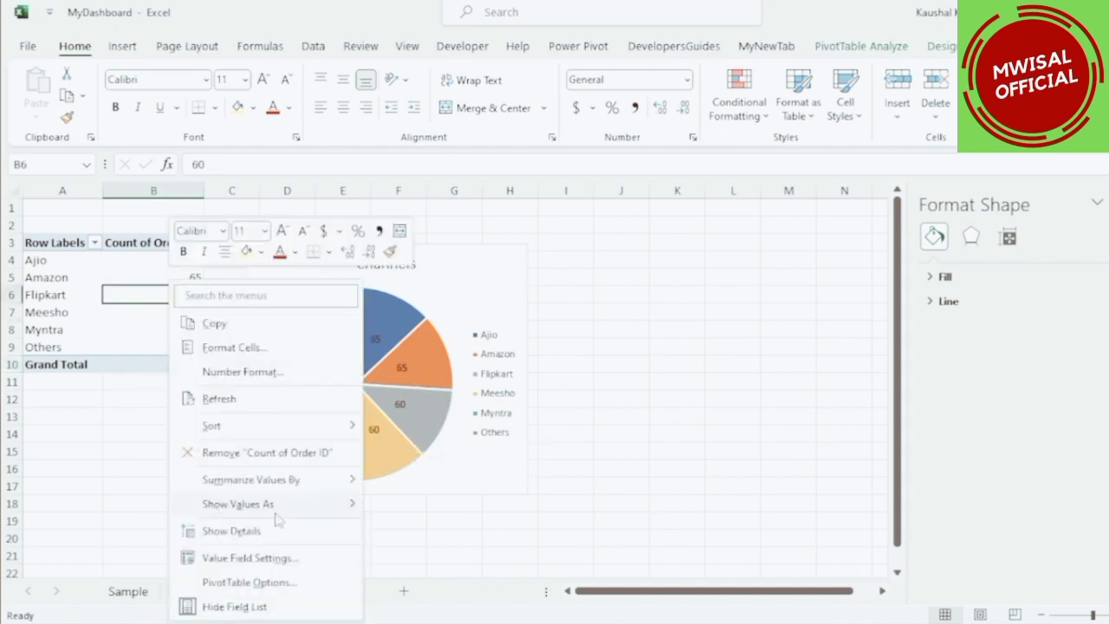
{"action": "mouse_move", "coordinate": [276, 512]}
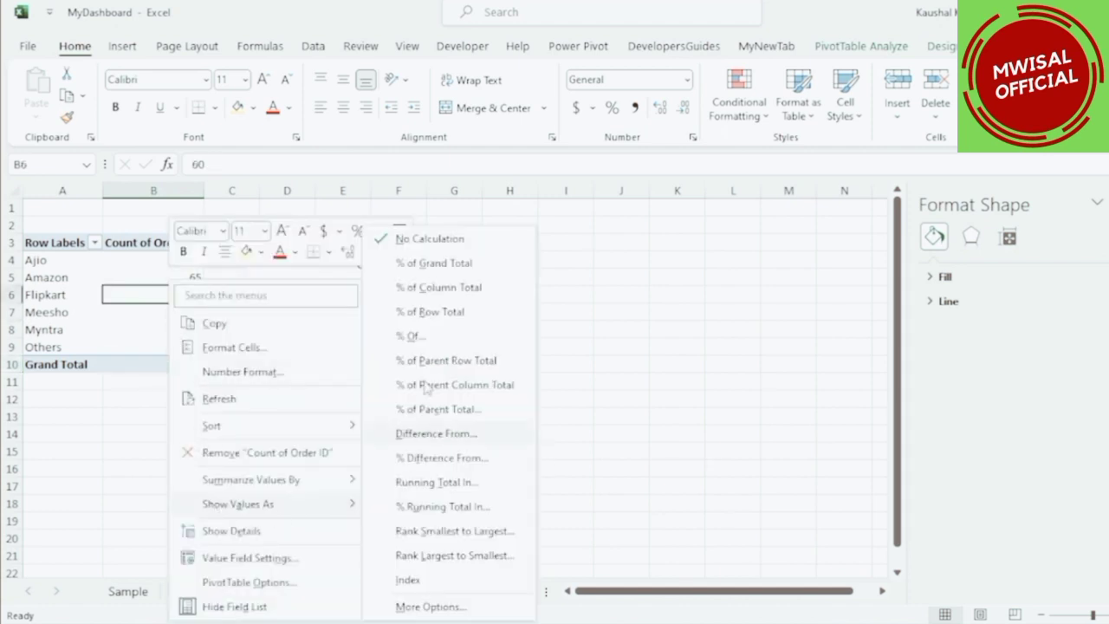
{"action": "left_click", "coordinate": [434, 266]}
{"action": "left_click", "coordinate": [172, 365]}
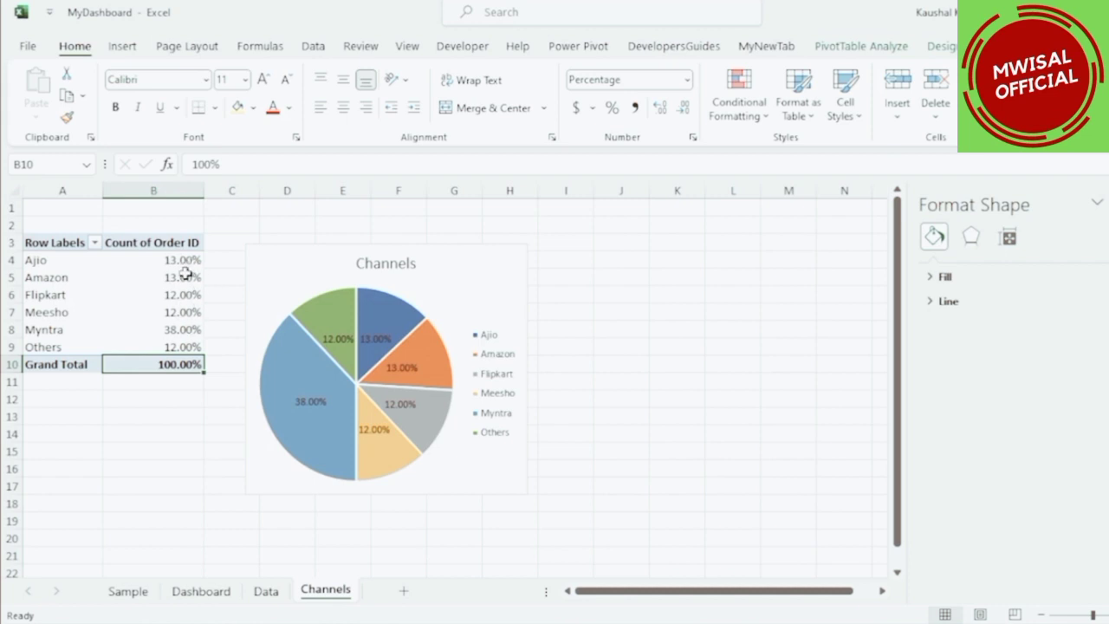
Reduce the percentage values in the pivot to zero decimal places.
{"action": "left_click_drag", "start_coordinate": [184, 260], "coordinate": [188, 366]}
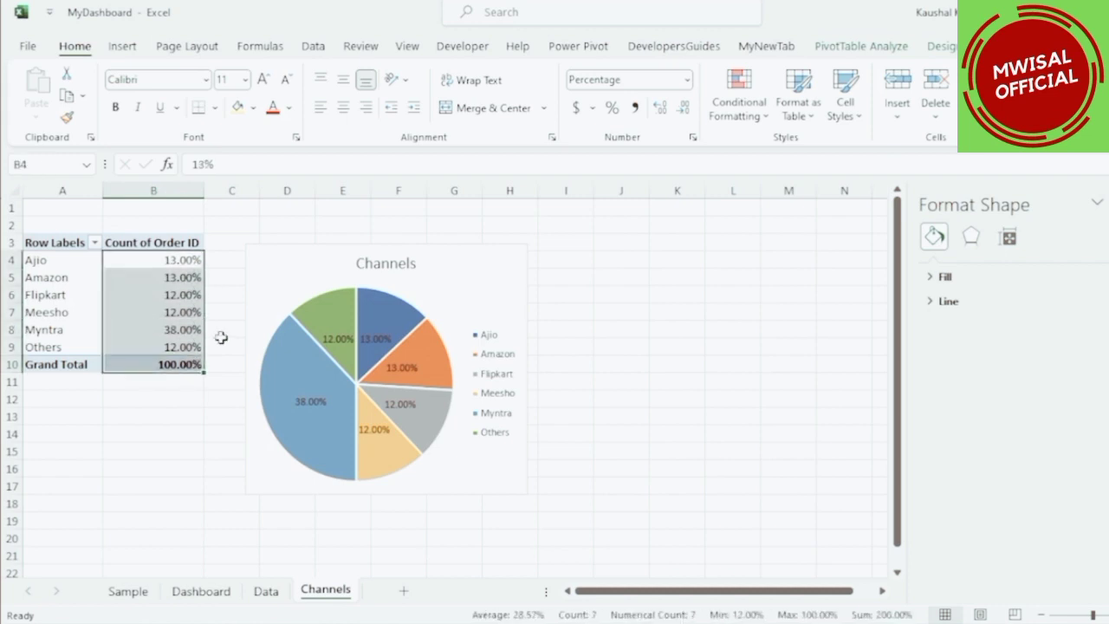
{"action": "left_click", "coordinate": [684, 108]}
{"action": "left_click", "coordinate": [683, 108]}
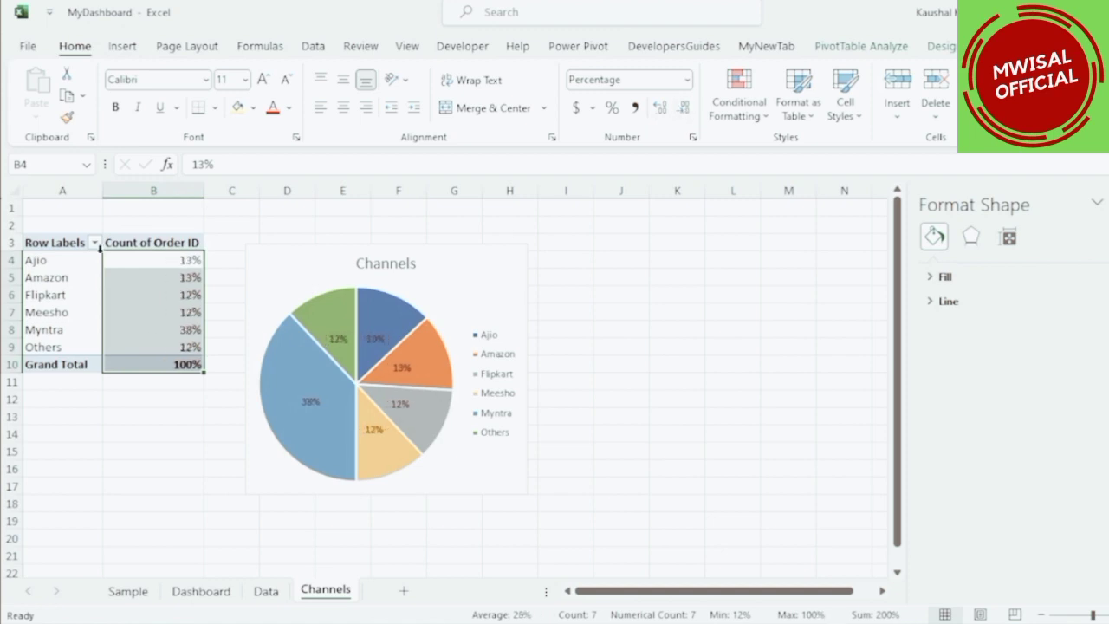
{"action": "left_click", "coordinate": [228, 256]}
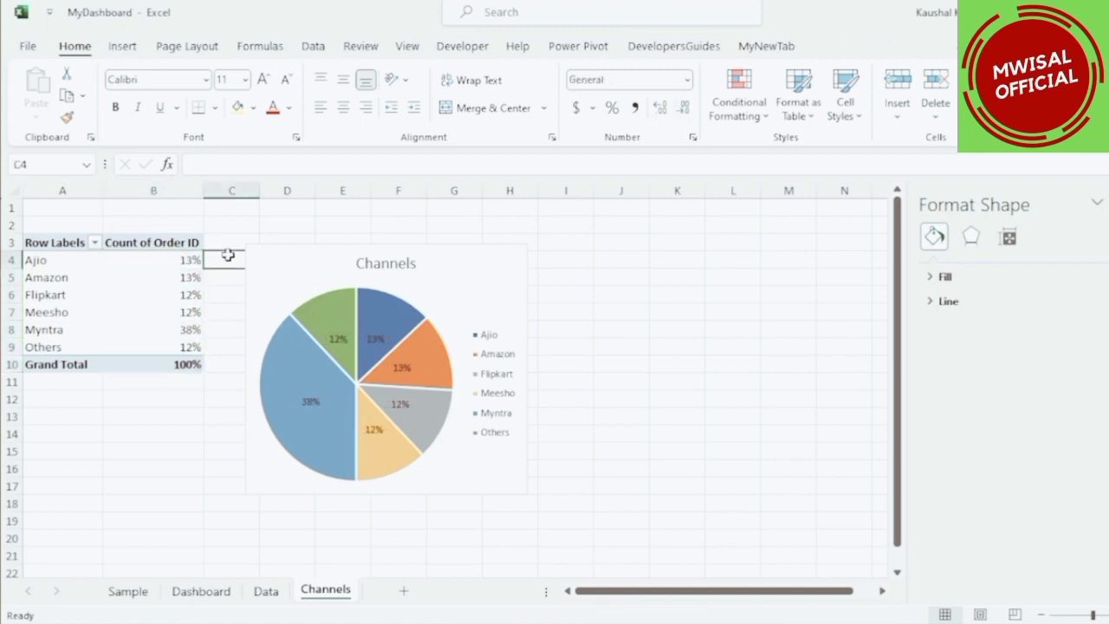
Move the pie chart up alongside the pivot table.
{"action": "mouse_move", "coordinate": [468, 263]}
{"action": "left_mouse_down"}
{"action": "mouse_move", "coordinate": [477, 230]}
{"action": "mouse_move", "coordinate": [469, 241]}
{"action": "left_mouse_up"}
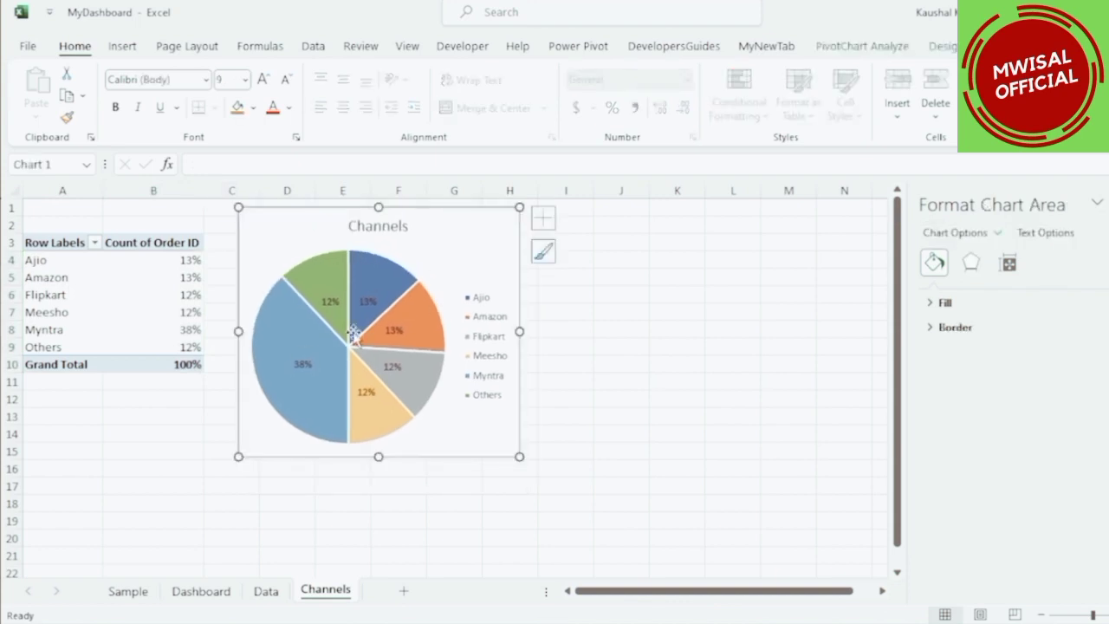
{"action": "left_click", "coordinate": [286, 383]}
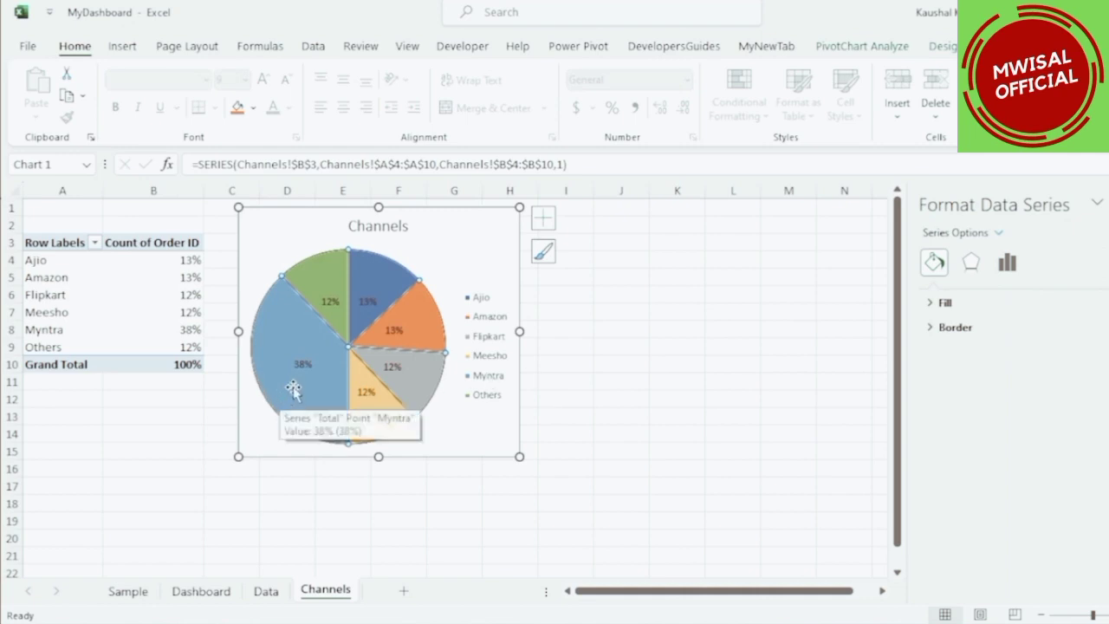
{"action": "left_click", "coordinate": [579, 379]}
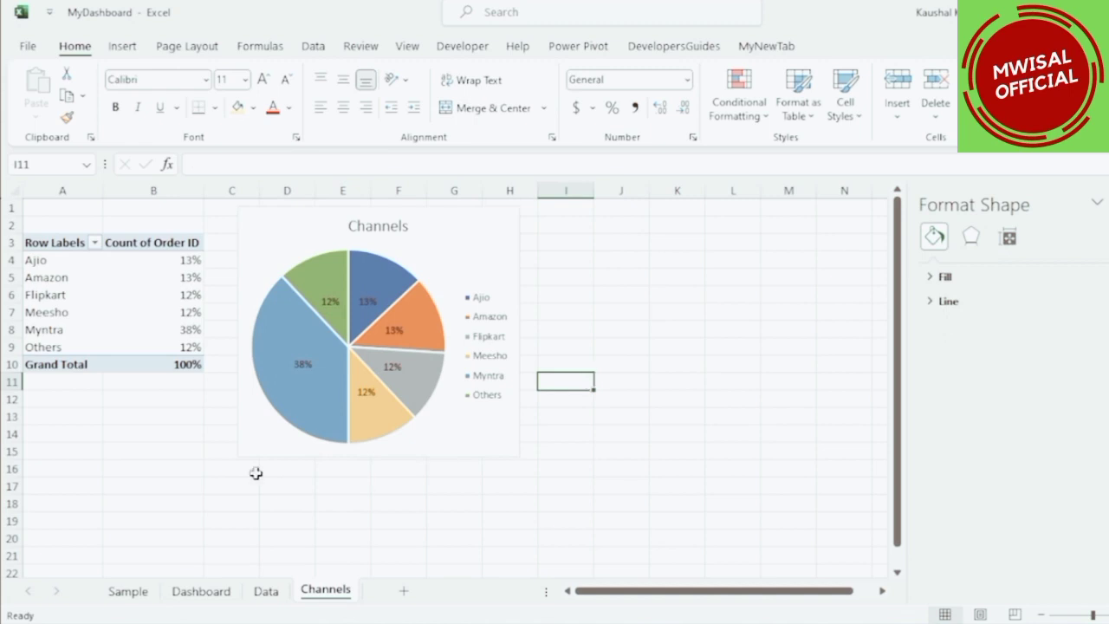
Copy the pie chart onto the Dashboard sheet and place it in the top-left corner.
{"action": "left_click", "coordinate": [465, 230]}
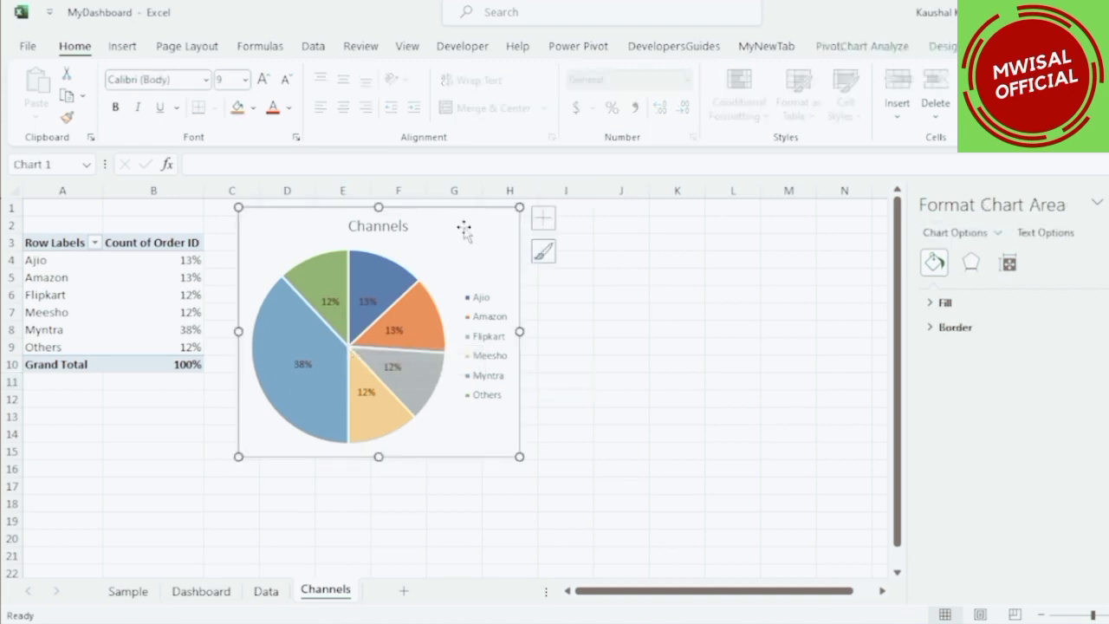
{"action": "left_click", "coordinate": [186, 590]}
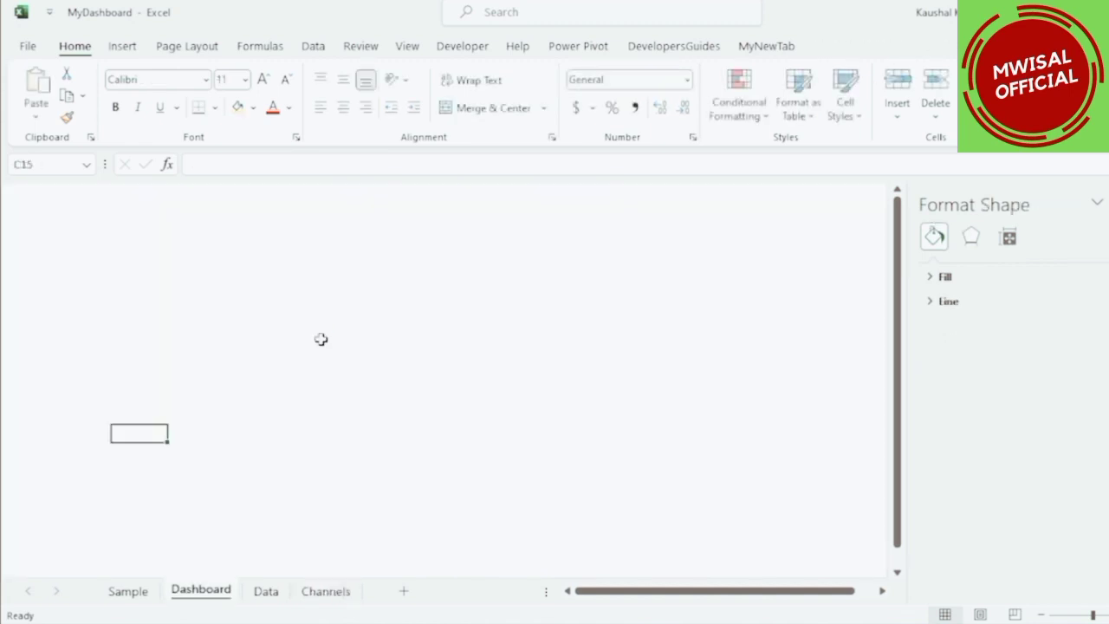
{"action": "key", "text": "ctrl+v"}
{"action": "left_click_drag", "start_coordinate": [178, 446], "coordinate": [68, 212]}
{"action": "left_click", "coordinate": [462, 294]}
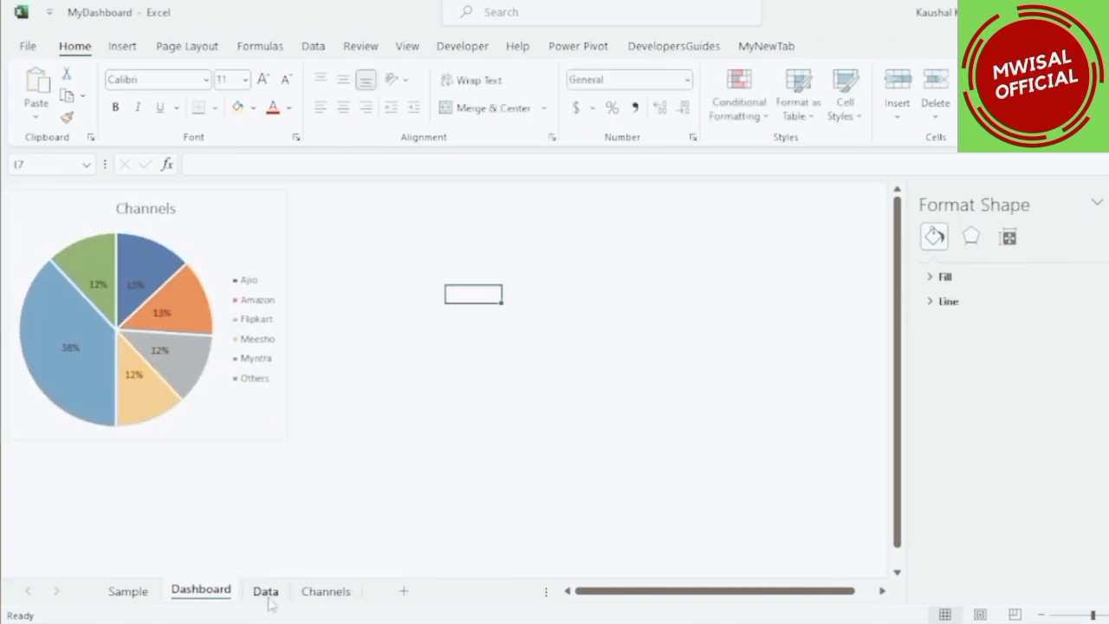
Insert a new pivot table from the order data on the Data sheet into a new worksheet.
{"action": "left_click", "coordinate": [267, 593]}
{"action": "left_click_drag", "start_coordinate": [1002, 214], "coordinate": [1071, 239]}
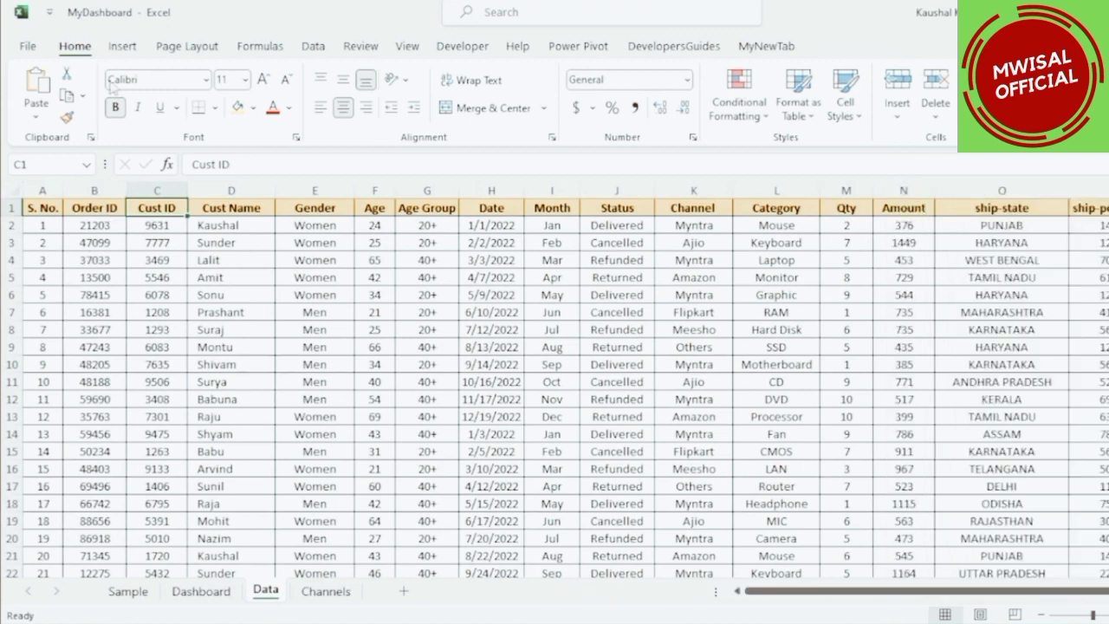
{"action": "left_click", "coordinate": [120, 47]}
{"action": "left_click", "coordinate": [41, 82]}
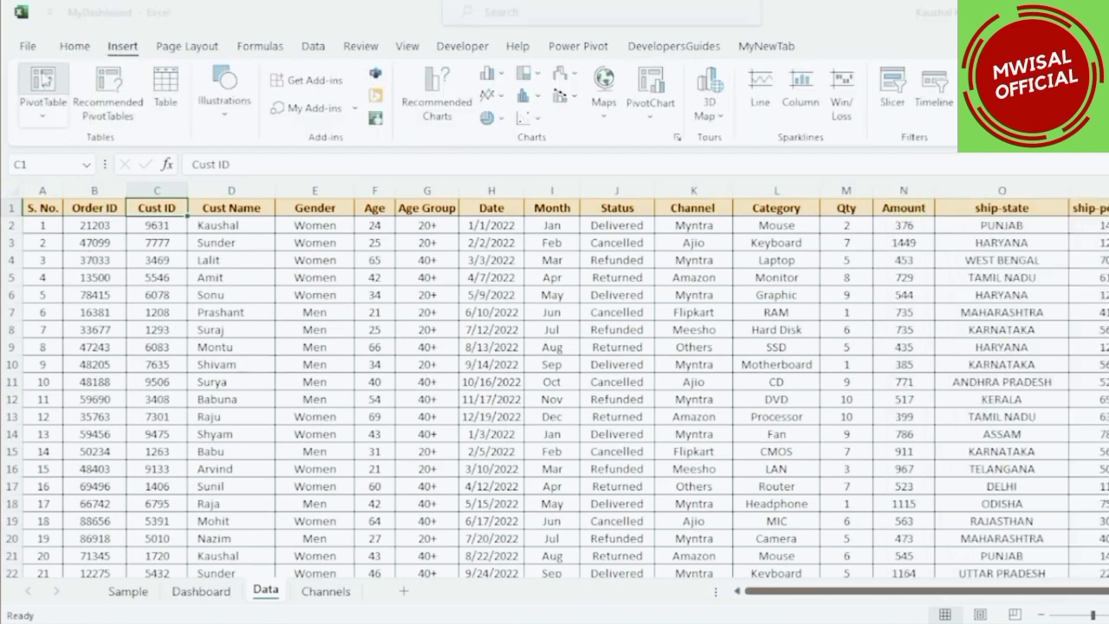
{"action": "left_click", "coordinate": [569, 395]}
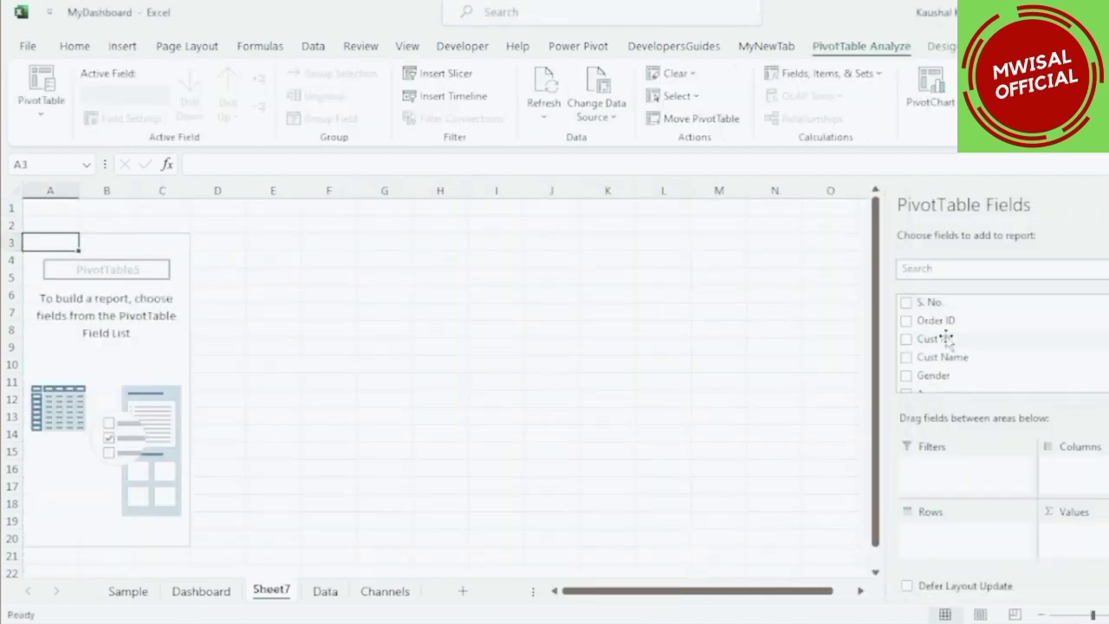
Add ship-state to the pivot's rows and Amount to its values.
{"action": "scroll", "coordinate": [947, 339], "scroll_direction": "down", "scroll_amount": 4}
{"action": "left_click_drag", "start_coordinate": [936, 343], "coordinate": [931, 523]}
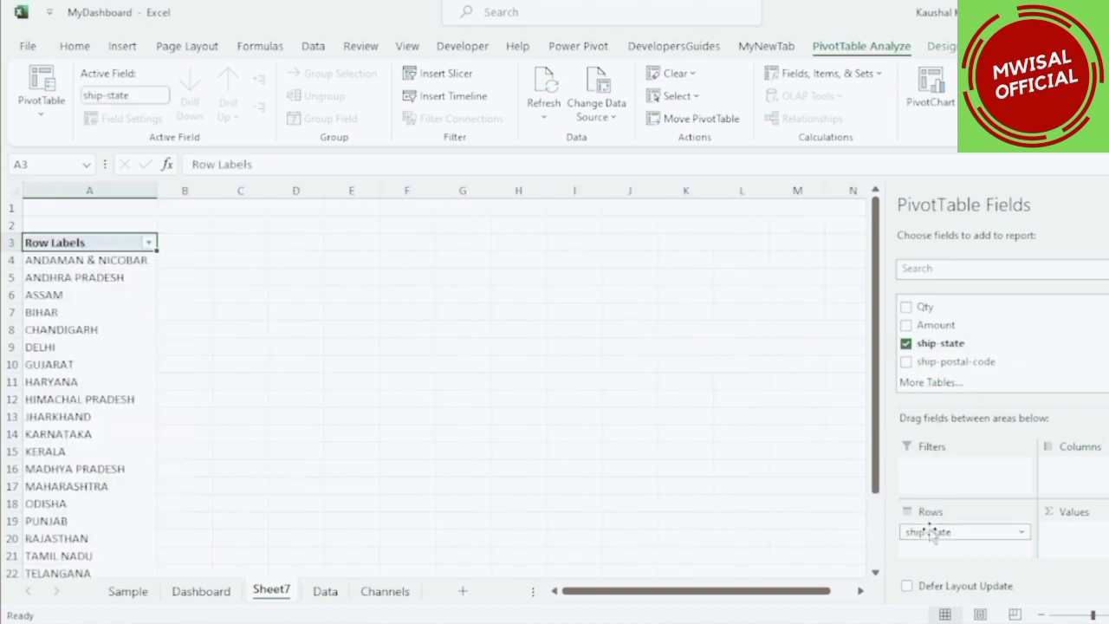
{"action": "scroll", "coordinate": [954, 378], "scroll_direction": "up", "scroll_amount": 1}
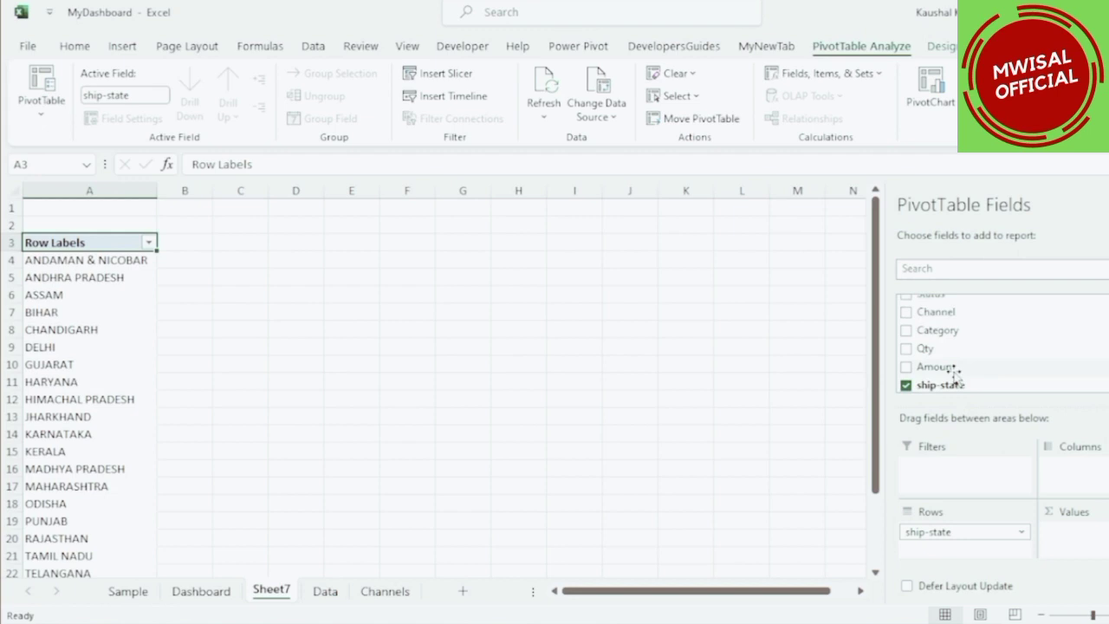
{"action": "left_click_drag", "start_coordinate": [943, 367], "coordinate": [1072, 534]}
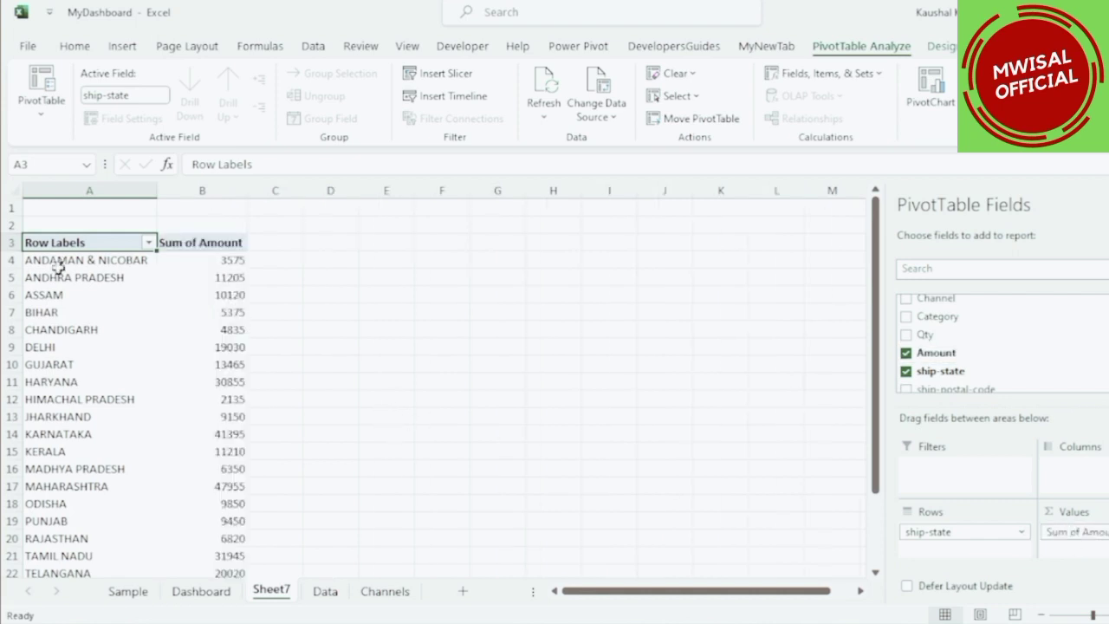
Apply a Top 10 filter on the state labels to show the top 5 items by Sum of Amount.
{"action": "scroll", "coordinate": [57, 269], "scroll_direction": "down", "scroll_amount": 6}
{"action": "scroll", "coordinate": [59, 277], "scroll_direction": "up", "scroll_amount": 6}
{"action": "right_click", "coordinate": [57, 277]}
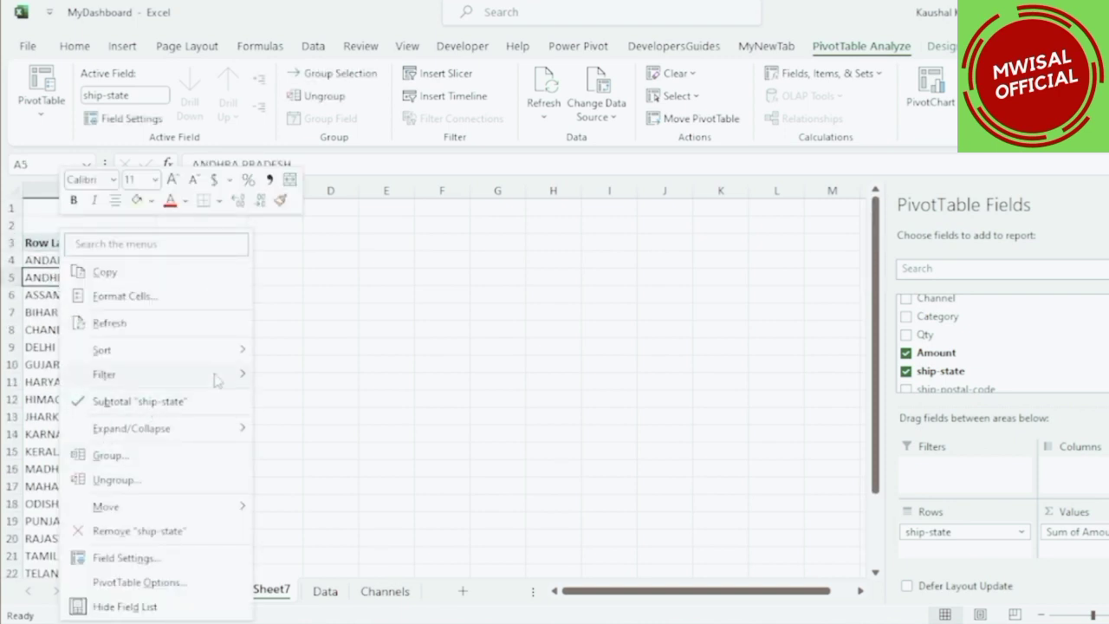
{"action": "mouse_move", "coordinate": [217, 378]}
{"action": "left_click", "coordinate": [303, 454]}
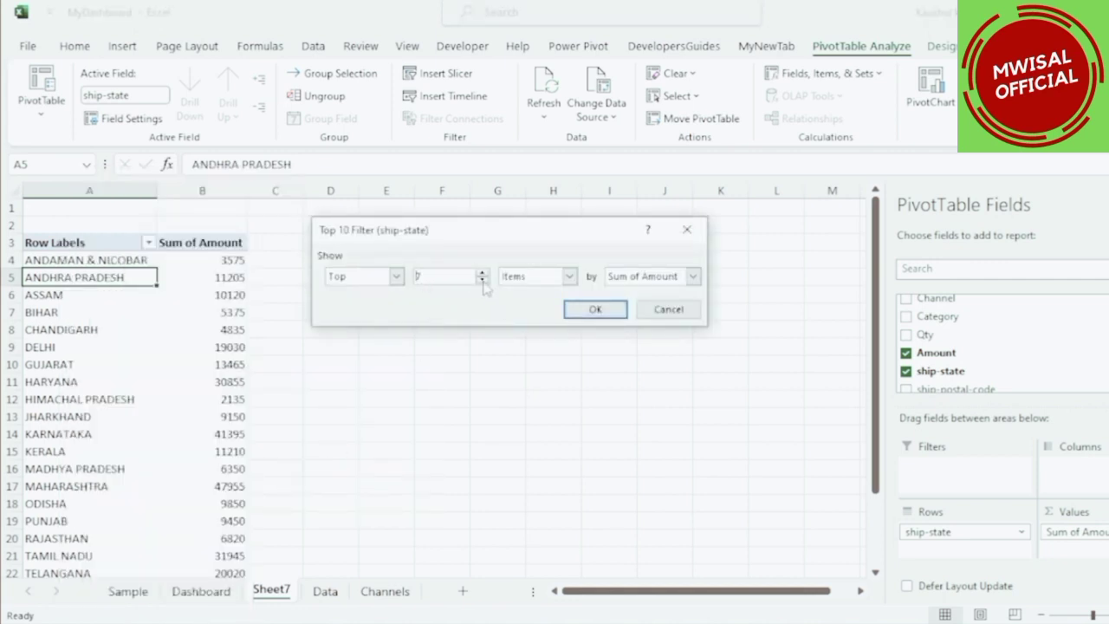
{"action": "left_click", "coordinate": [596, 309]}
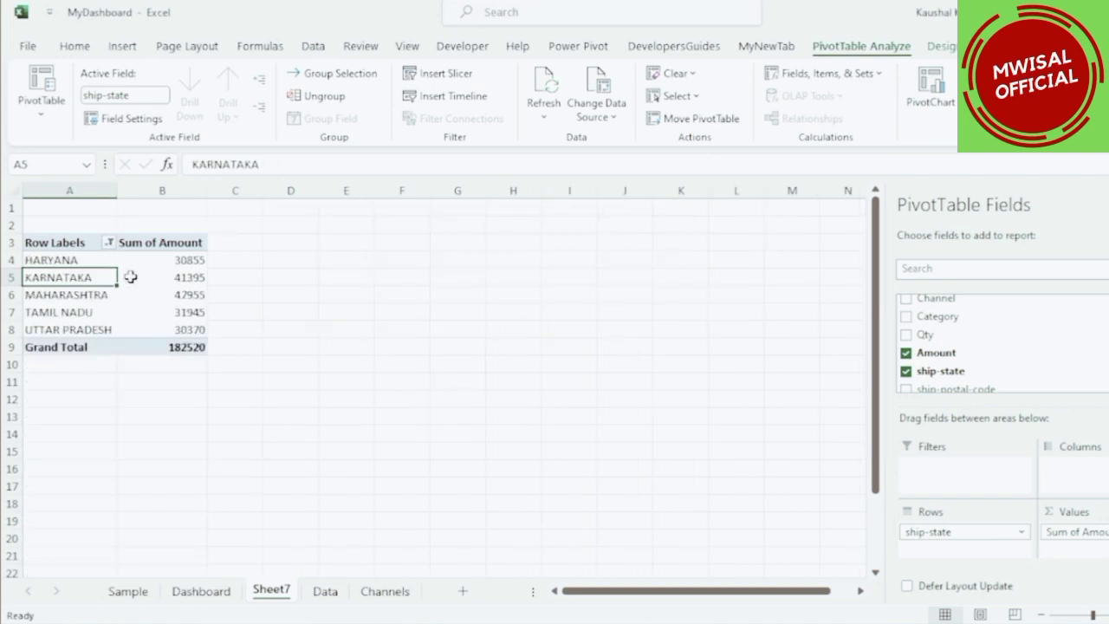
Insert a clustered bar pivot chart for the top 5 states' amounts.
{"action": "left_click_drag", "start_coordinate": [101, 259], "coordinate": [96, 329]}
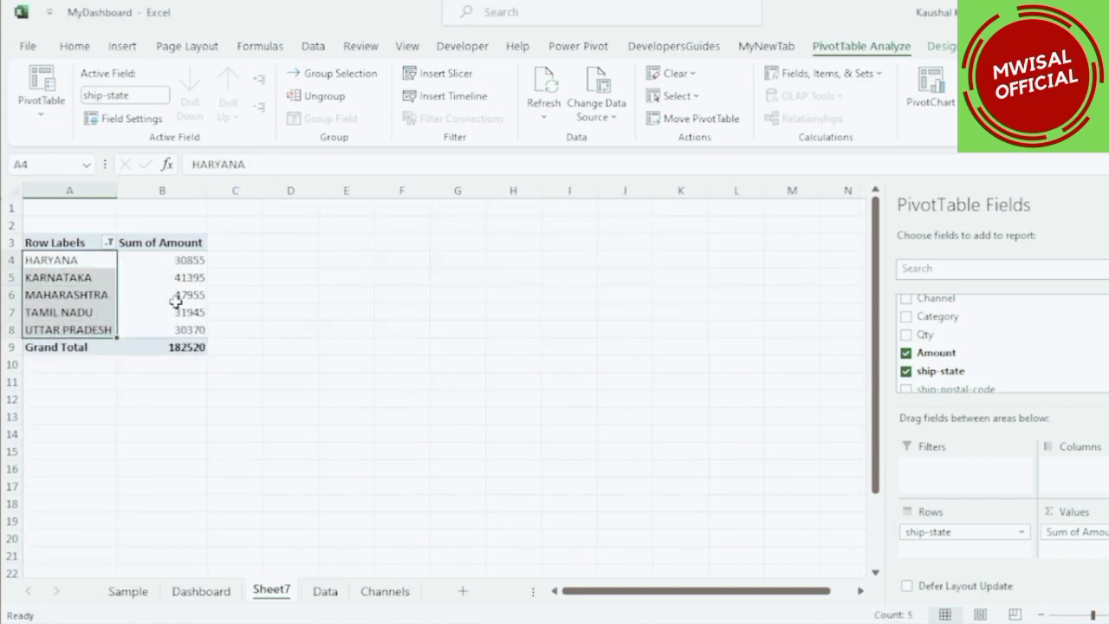
{"action": "left_click_drag", "start_coordinate": [174, 260], "coordinate": [178, 329]}
{"action": "left_click", "coordinate": [174, 293]}
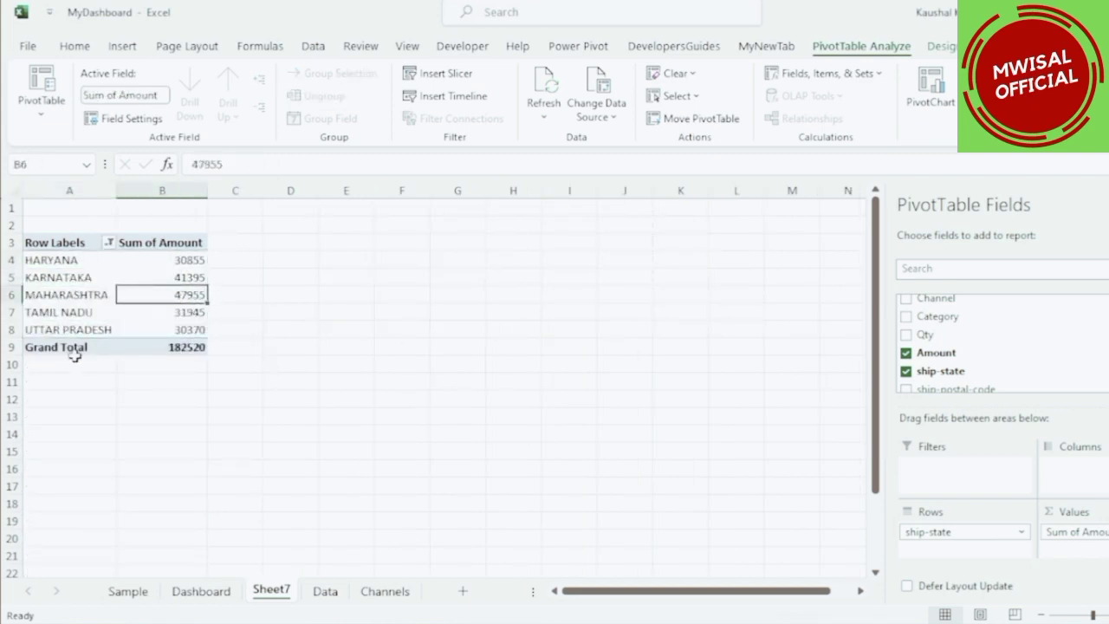
{"action": "left_click", "coordinate": [181, 353]}
{"action": "left_click", "coordinate": [163, 277]}
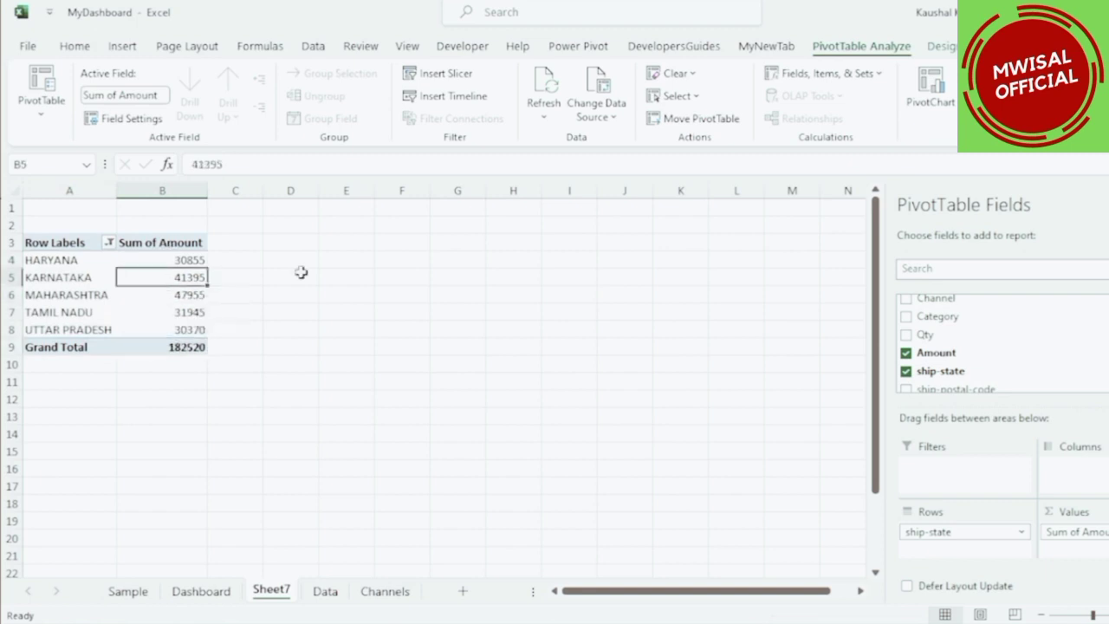
{"action": "left_click", "coordinate": [922, 93]}
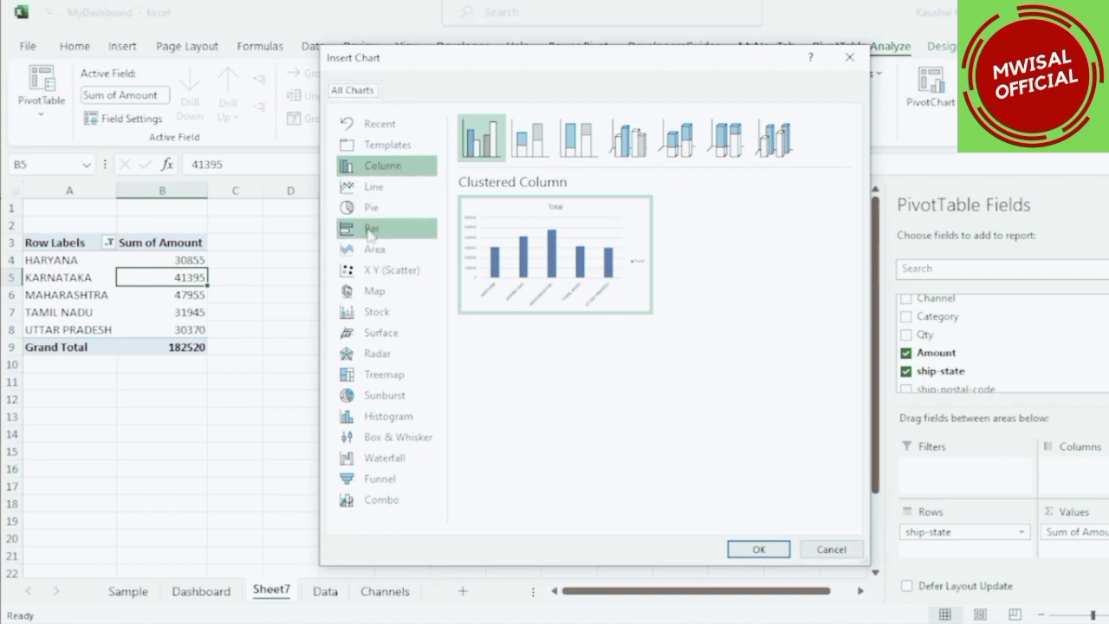
{"action": "left_click", "coordinate": [371, 232]}
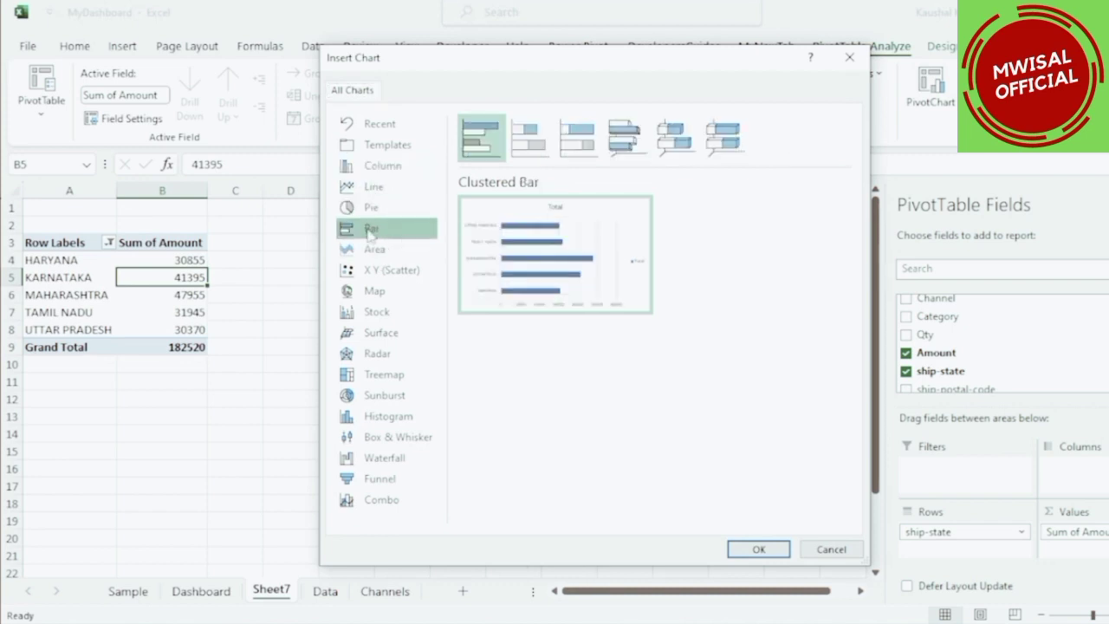
{"action": "left_click", "coordinate": [756, 546]}
Remove the legend from the bar chart.
{"action": "left_click_drag", "start_coordinate": [549, 255], "coordinate": [565, 239]}
{"action": "right_click", "coordinate": [306, 268]}
{"action": "left_click", "coordinate": [346, 456]}
{"action": "left_click", "coordinate": [632, 391]}
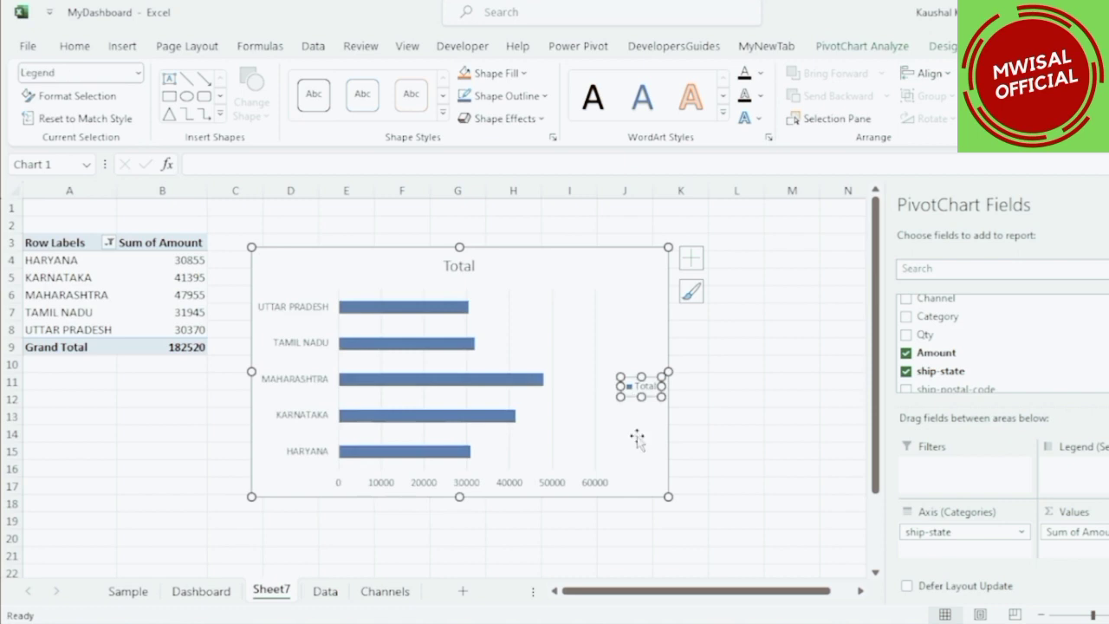
{"action": "key", "text": "Delete"}
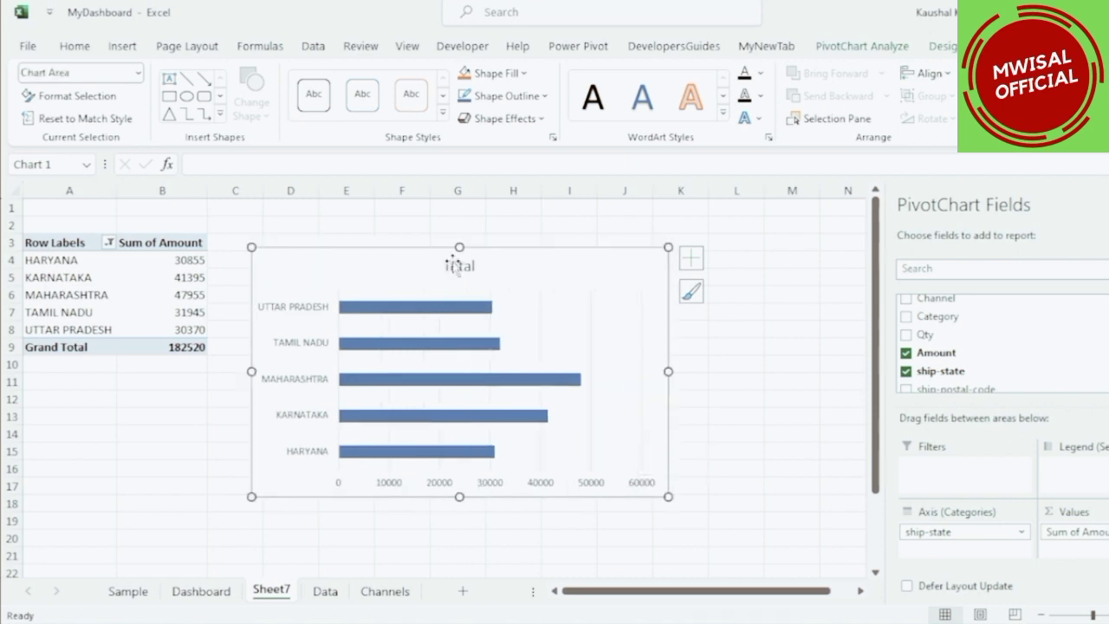
Retitle the bar chart "Top 5 States" and turn on its data labels.
{"action": "double_click", "coordinate": [455, 266]}
{"action": "type", "text": "Top"}
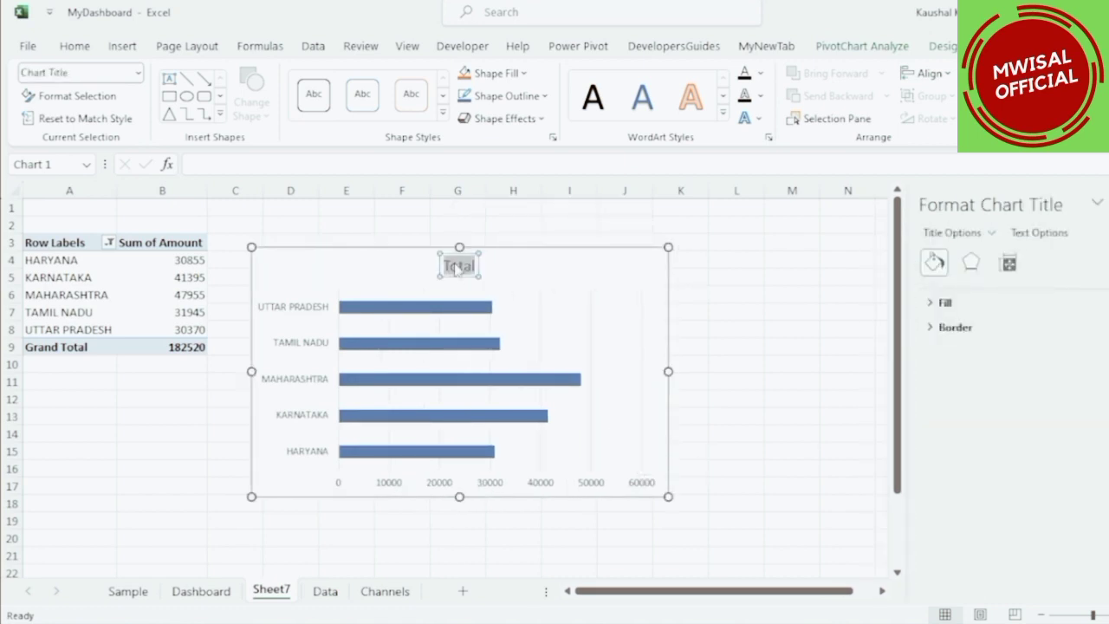
{"action": "type", "text": " 5 States"}
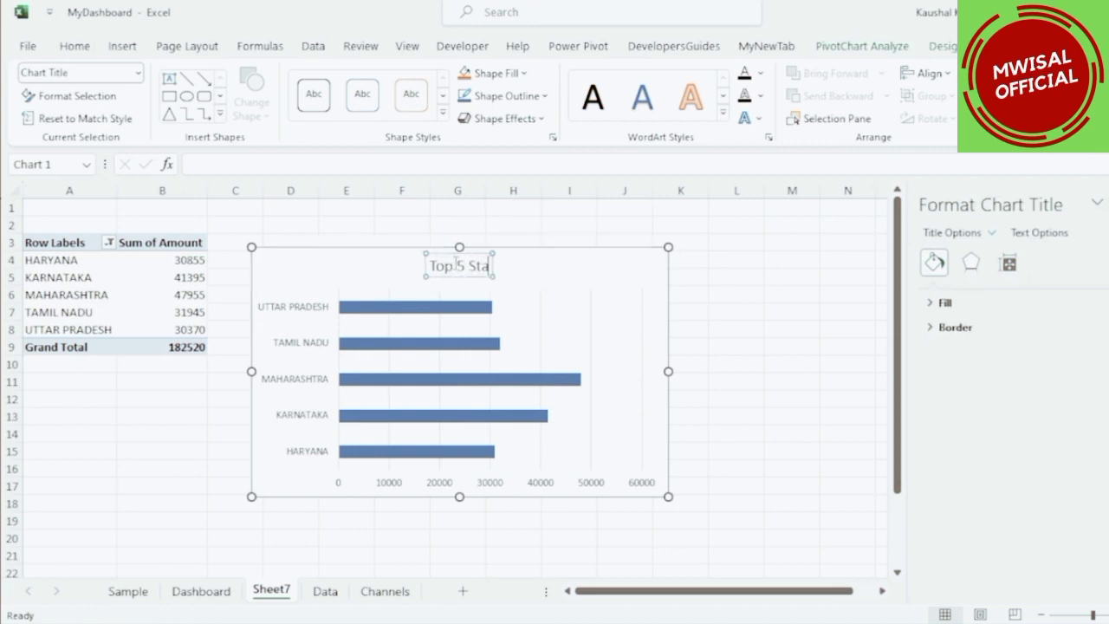
{"action": "left_click", "coordinate": [548, 251]}
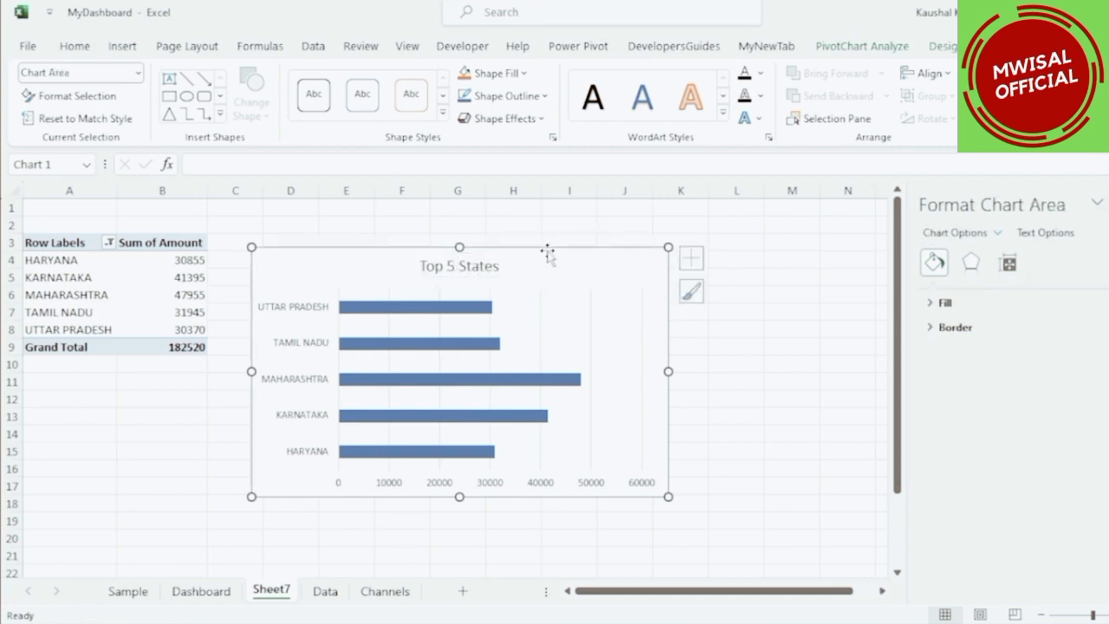
{"action": "left_click", "coordinate": [693, 260]}
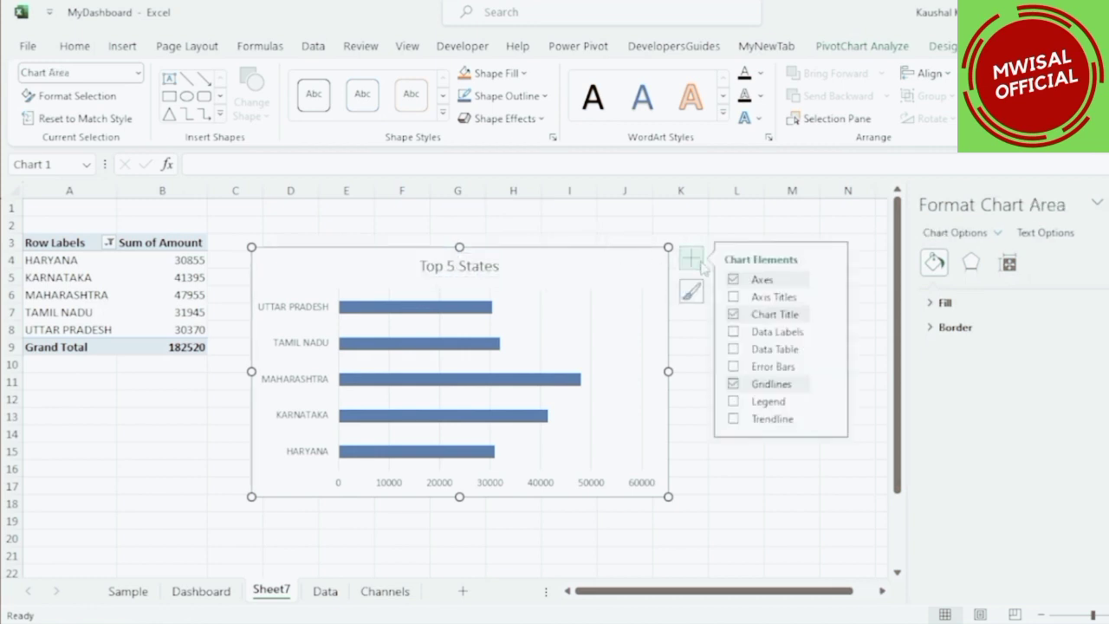
{"action": "left_click", "coordinate": [734, 334]}
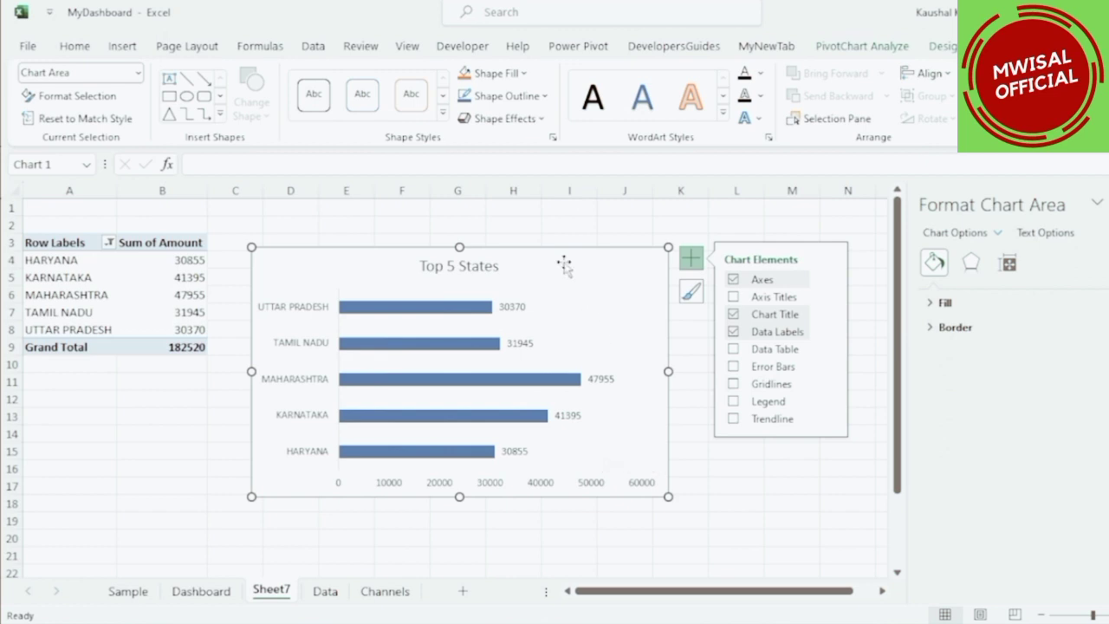
Paste the bar chart onto the Dashboard sheet and place it beside the Channels pie chart.
{"action": "left_click", "coordinate": [223, 590]}
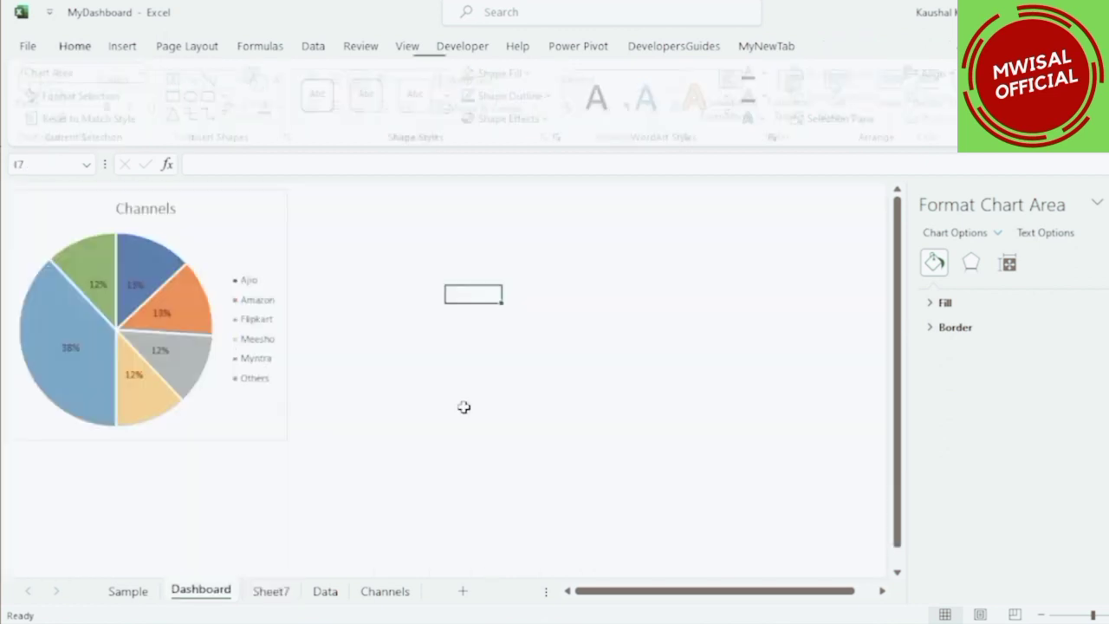
{"action": "key", "text": "ctrl+v"}
{"action": "left_click_drag", "start_coordinate": [520, 297], "coordinate": [370, 200]}
{"action": "left_click", "coordinate": [823, 371]}
Rename the pivot's worksheet to "Top 5 States".
{"action": "left_click", "coordinate": [272, 591]}
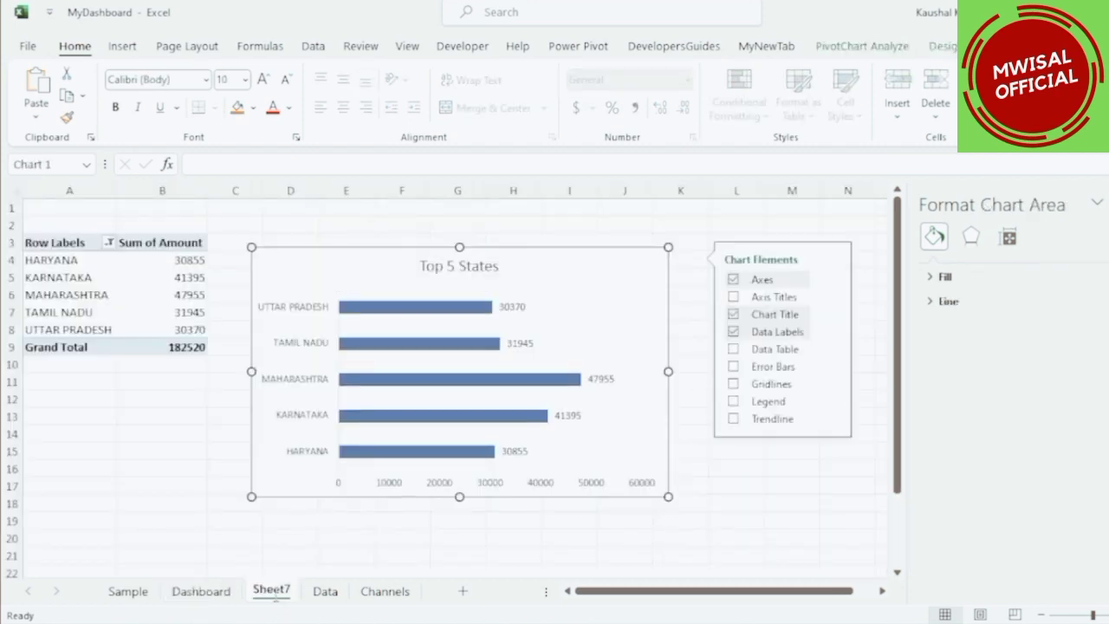
{"action": "double_click", "coordinate": [274, 594]}
{"action": "type", "text": "Top"}
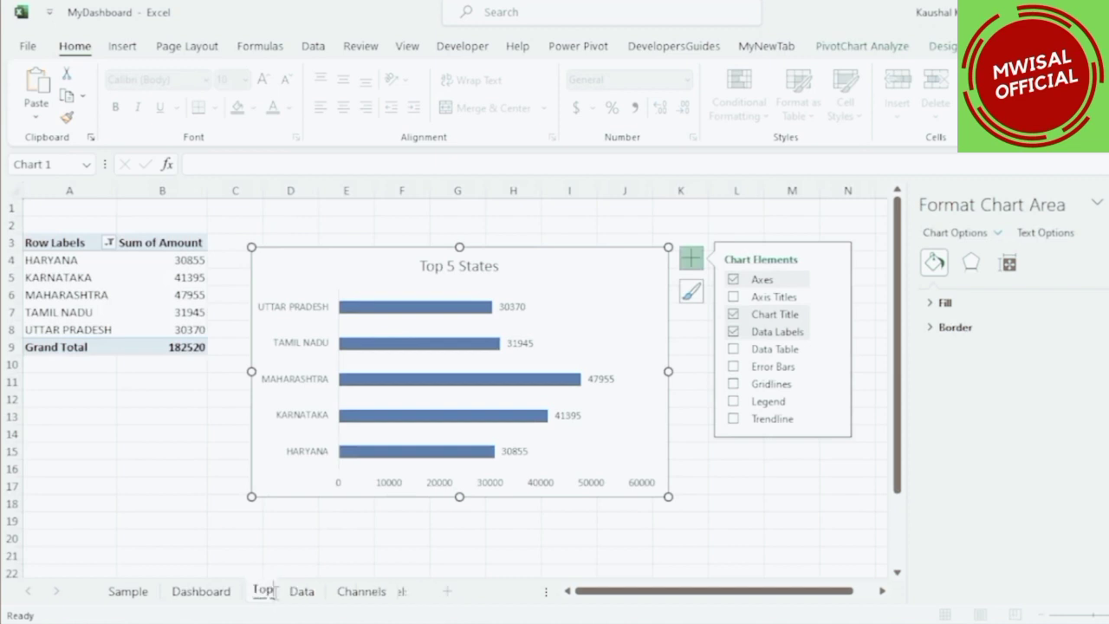
{"action": "type", "text": " 5 States"}
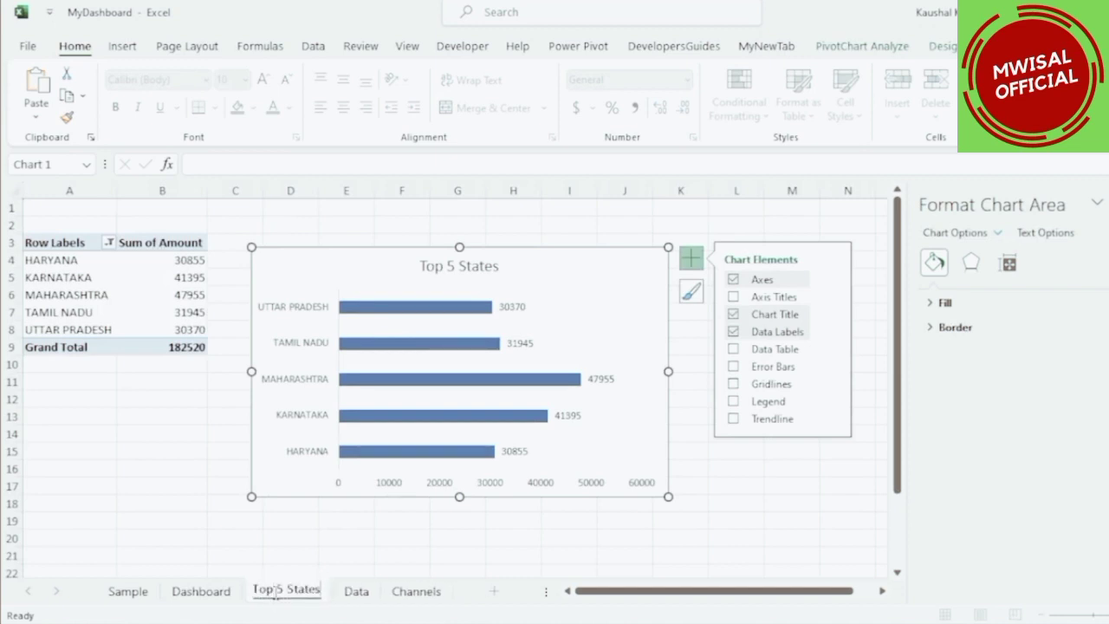
Move the Data sheet before Top 5 States and insert another pivot table from its data on a new worksheet.
{"action": "left_click", "coordinate": [252, 538]}
{"action": "left_click_drag", "start_coordinate": [356, 591], "coordinate": [266, 596]}
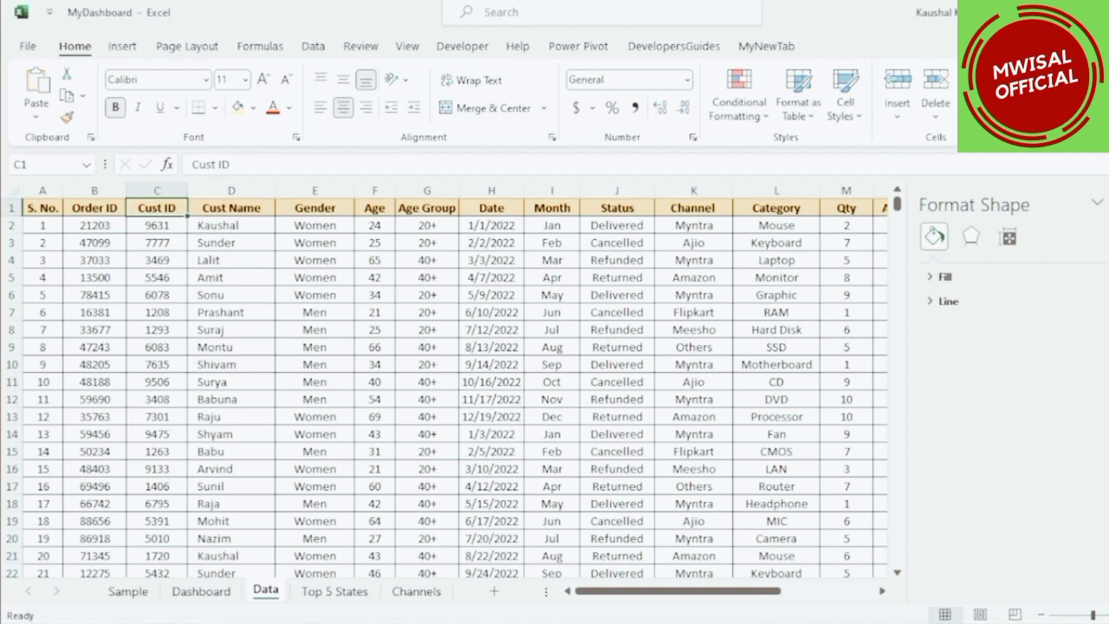
{"action": "left_click", "coordinate": [123, 47]}
{"action": "left_click", "coordinate": [41, 88]}
{"action": "left_click", "coordinate": [565, 393]}
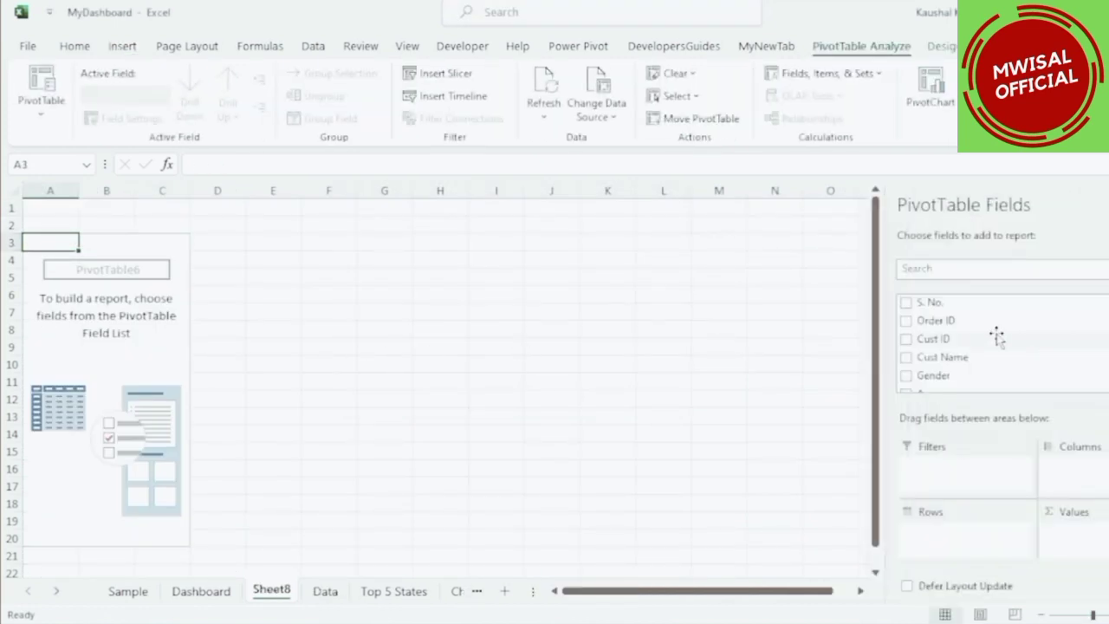
Add Gender to the new pivot's rows and Order ID to its values.
{"action": "scroll", "coordinate": [992, 339], "scroll_direction": "down", "scroll_amount": 2}
{"action": "left_click_drag", "start_coordinate": [939, 335], "coordinate": [939, 530]}
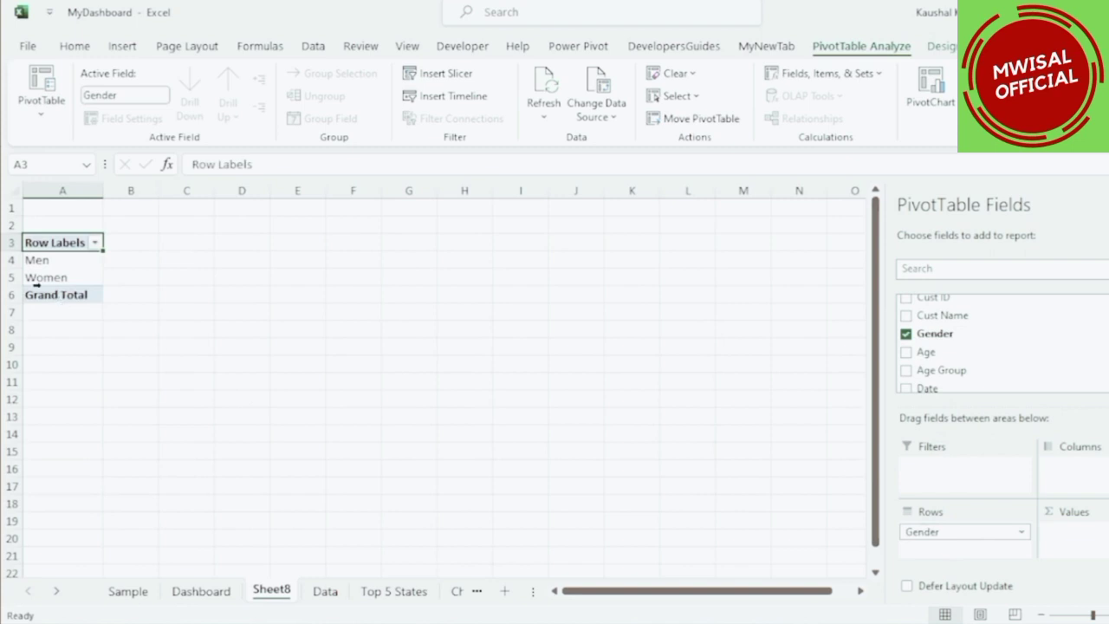
{"action": "scroll", "coordinate": [984, 364], "scroll_direction": "up", "scroll_amount": 2}
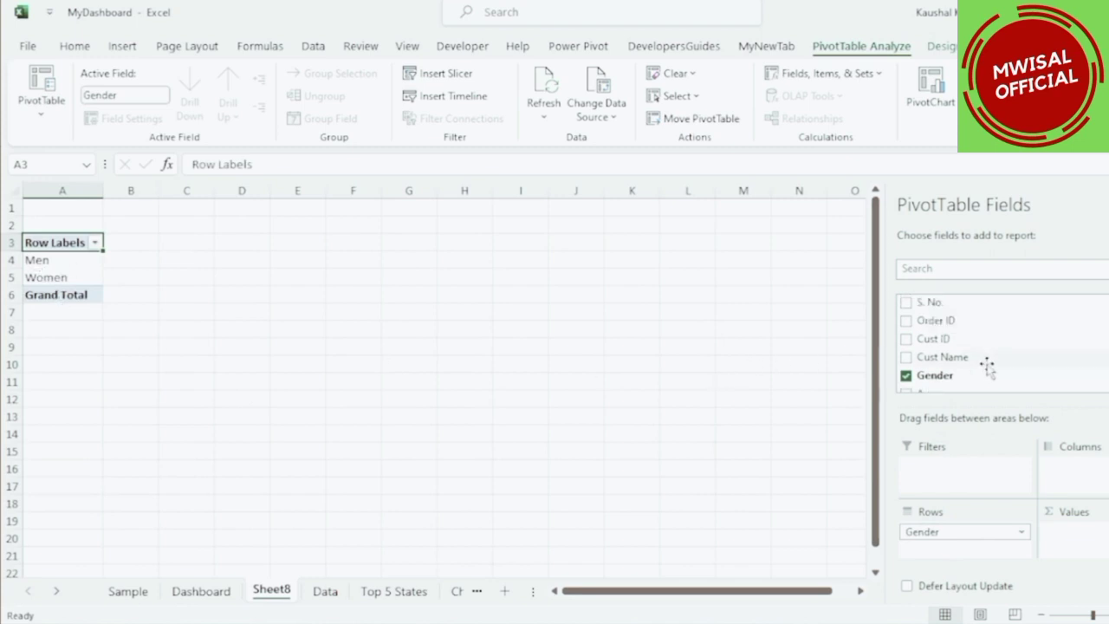
{"action": "left_click_drag", "start_coordinate": [941, 320], "coordinate": [1073, 537]}
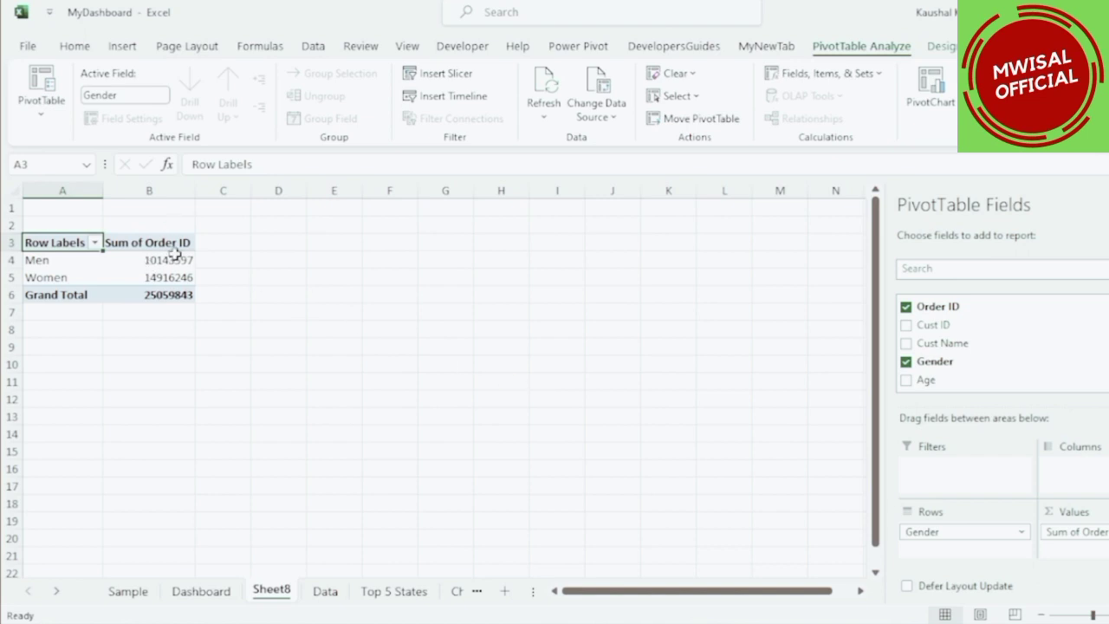
Change the Order ID value field to summarize by Count.
{"action": "left_click", "coordinate": [138, 246]}
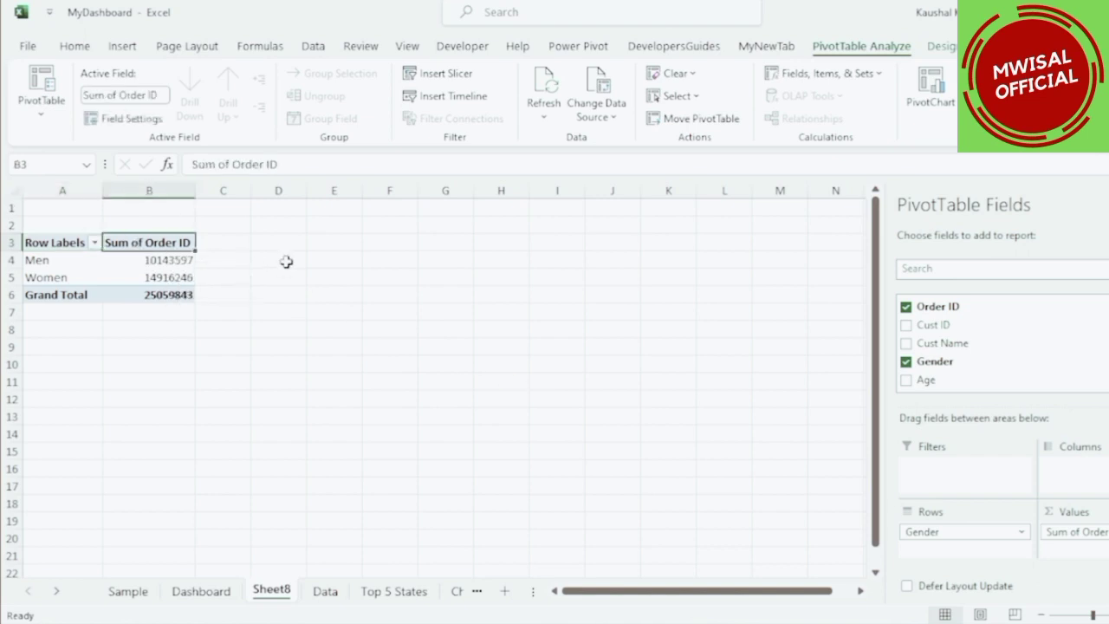
{"action": "left_click", "coordinate": [128, 121]}
{"action": "left_click", "coordinate": [1048, 531]}
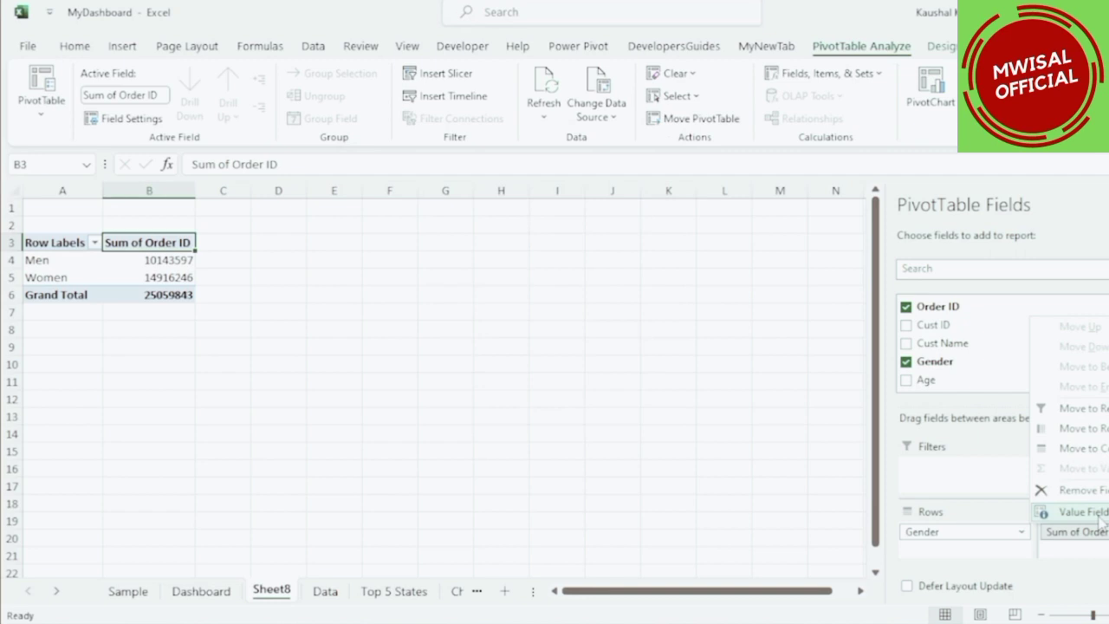
{"action": "left_click", "coordinate": [1097, 514]}
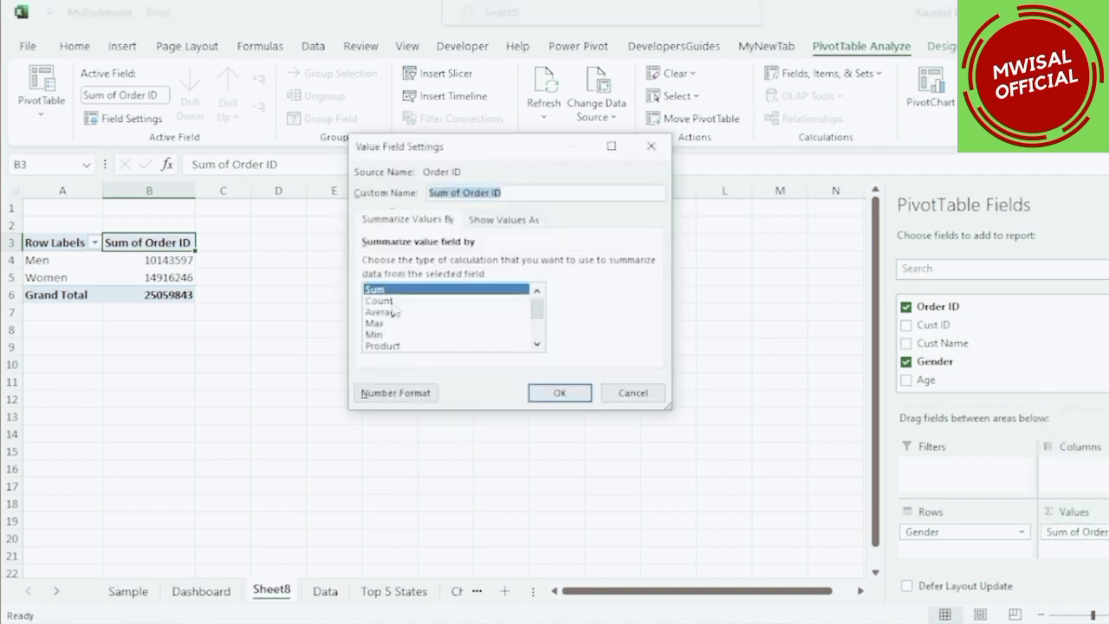
{"action": "left_click", "coordinate": [381, 300]}
{"action": "left_click", "coordinate": [542, 392]}
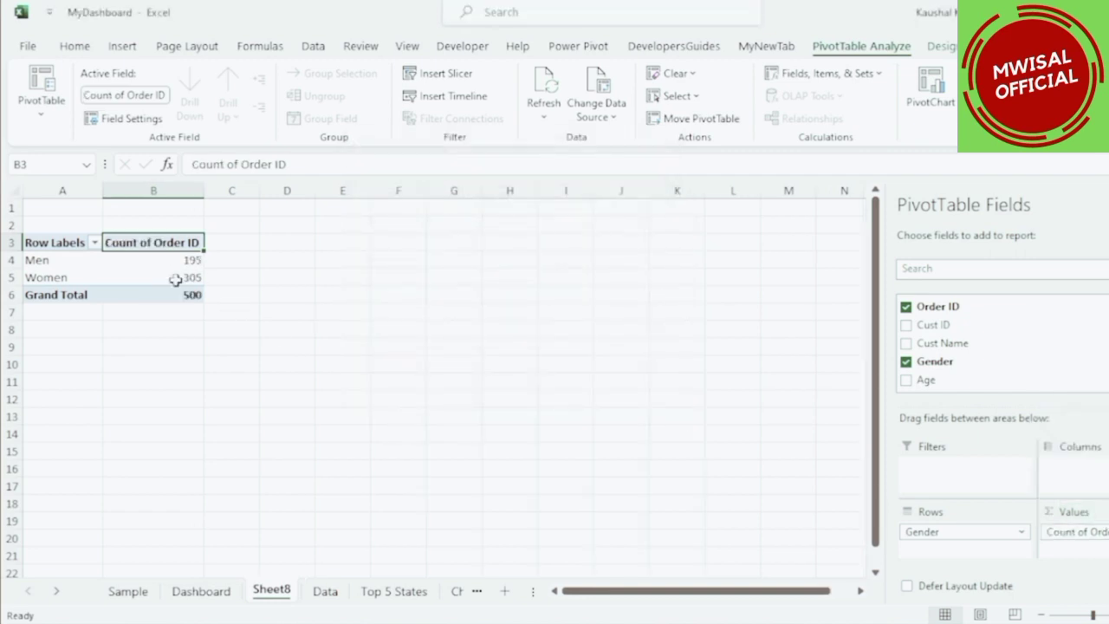
{"action": "left_click_drag", "start_coordinate": [194, 265], "coordinate": [177, 286]}
{"action": "left_click", "coordinate": [185, 295]}
{"action": "left_click", "coordinate": [180, 293]}
{"action": "left_click", "coordinate": [147, 278]}
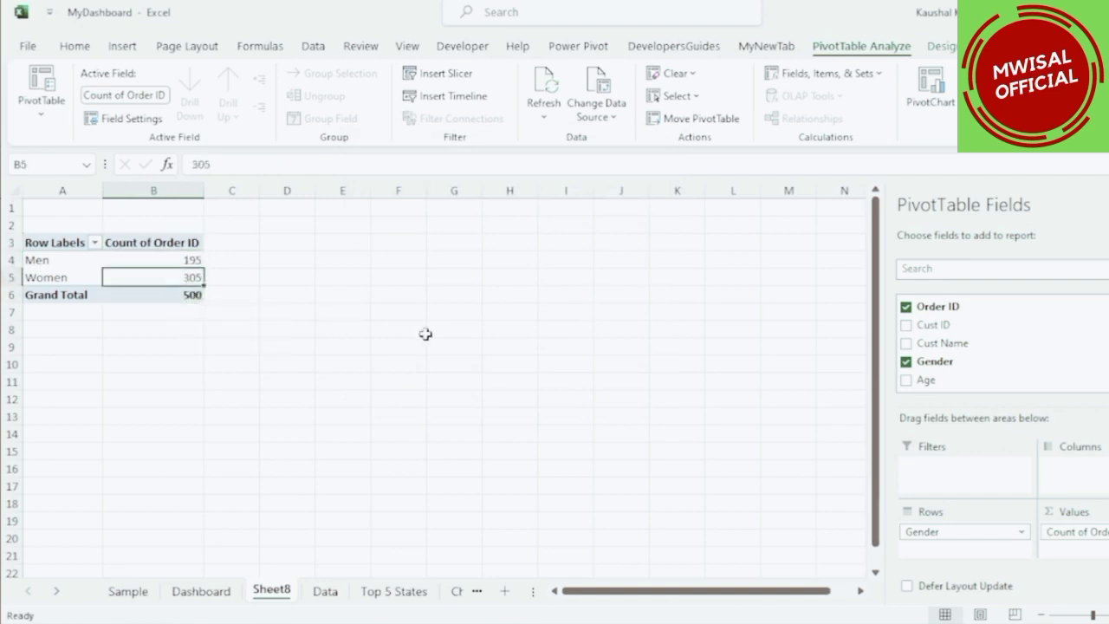
Show the gender pivot's Order ID counts as % of Grand Total.
{"action": "right_click", "coordinate": [149, 262]}
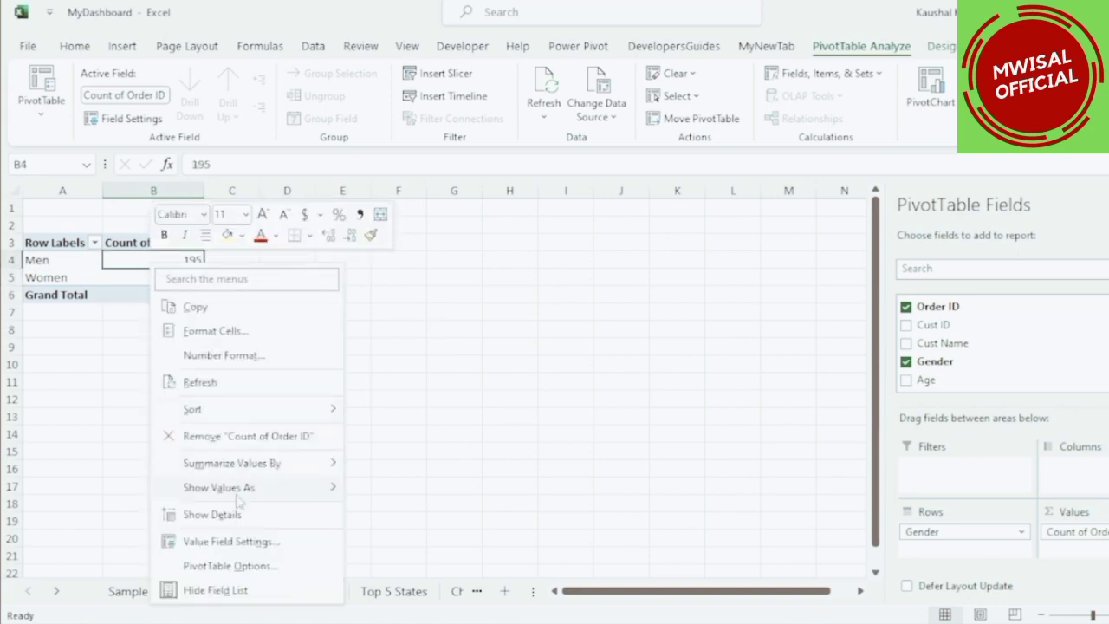
{"action": "mouse_move", "coordinate": [295, 497]}
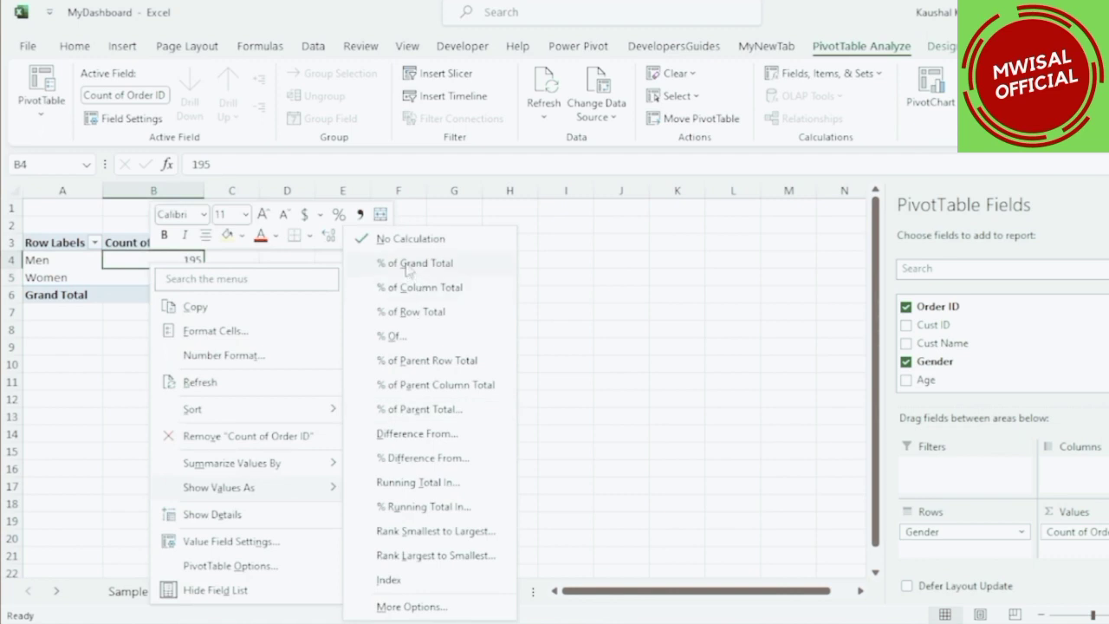
{"action": "left_click", "coordinate": [407, 264]}
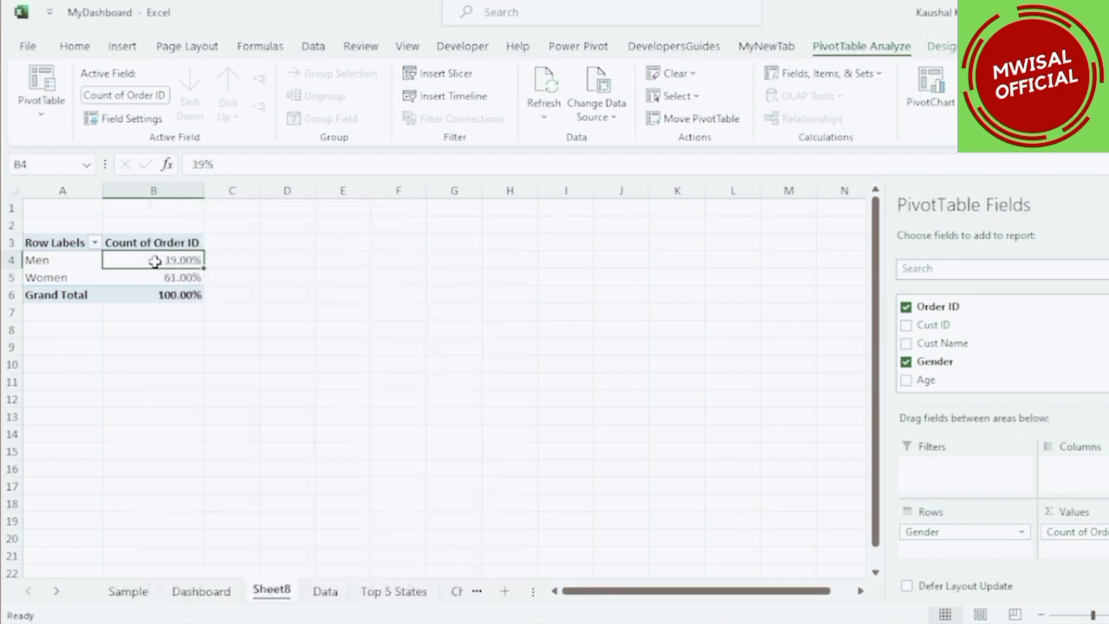
Remove the decimal places from the Men and Women percentages.
{"action": "left_click_drag", "start_coordinate": [155, 259], "coordinate": [159, 279]}
{"action": "left_click", "coordinate": [75, 46]}
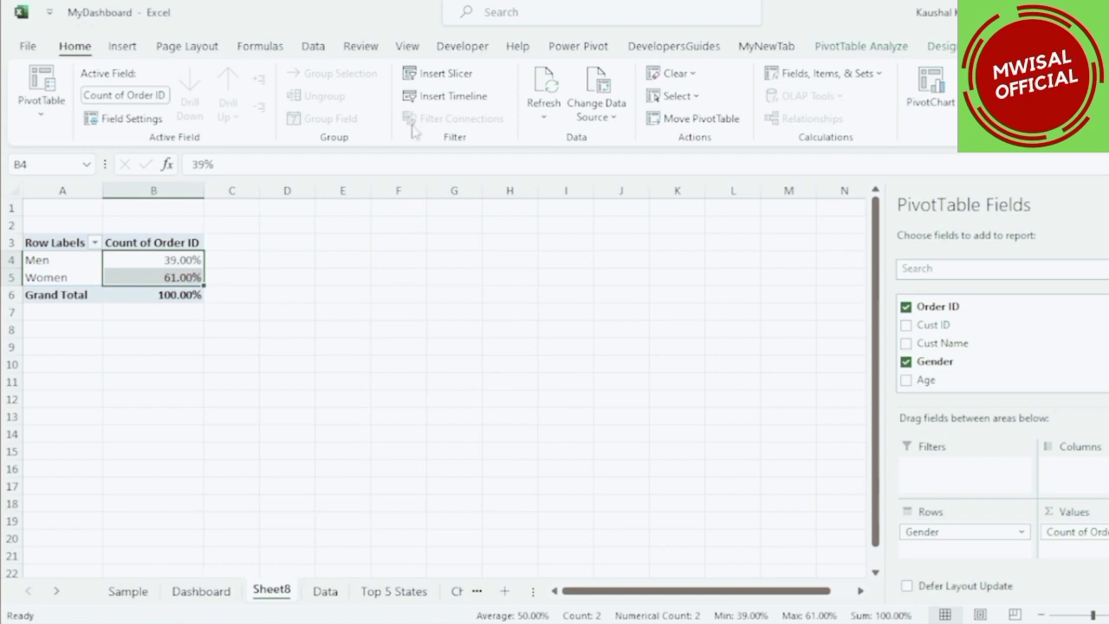
{"action": "left_click", "coordinate": [682, 109]}
{"action": "left_click", "coordinate": [683, 110]}
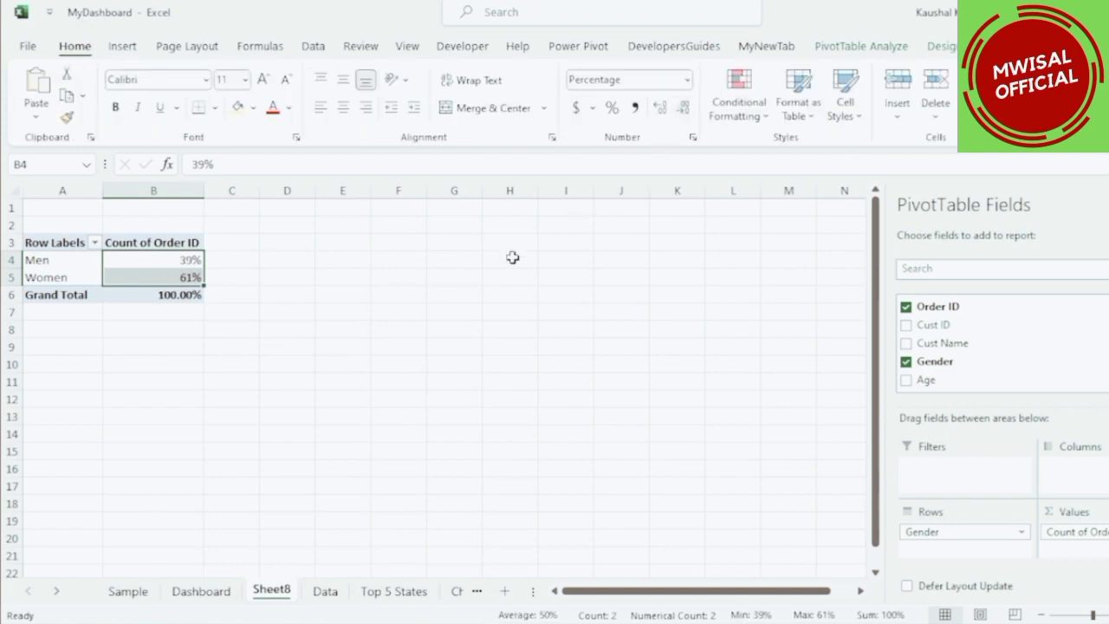
{"action": "left_click", "coordinate": [281, 290]}
{"action": "left_click", "coordinate": [156, 264]}
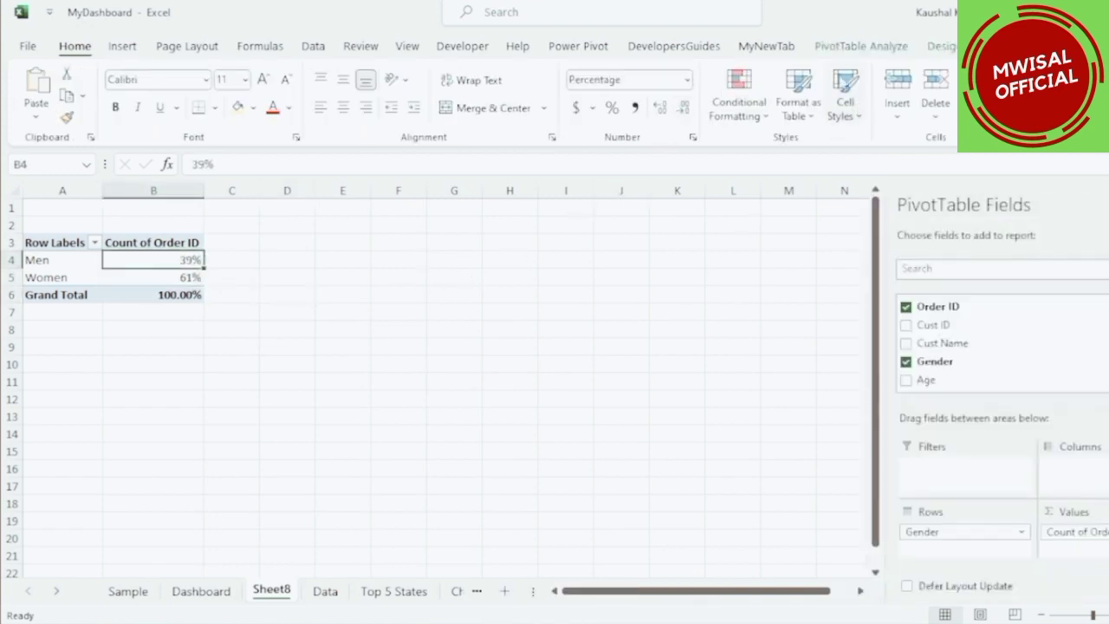
Insert a pie PivotChart from the gender pivot table.
{"action": "left_click", "coordinate": [858, 46]}
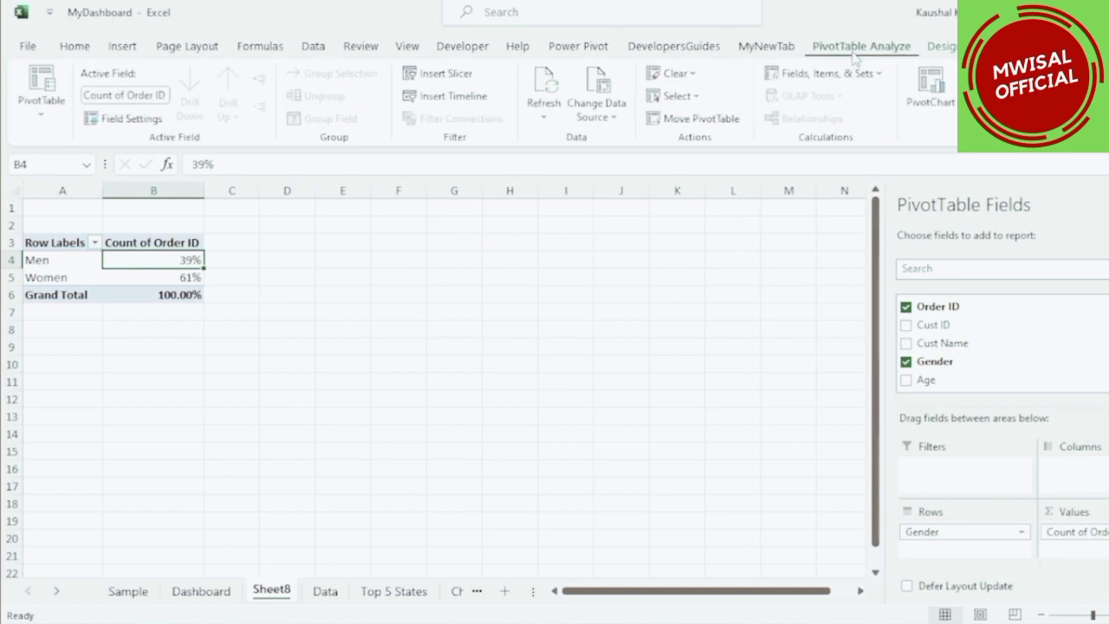
{"action": "left_click", "coordinate": [942, 91]}
{"action": "left_click", "coordinate": [374, 208]}
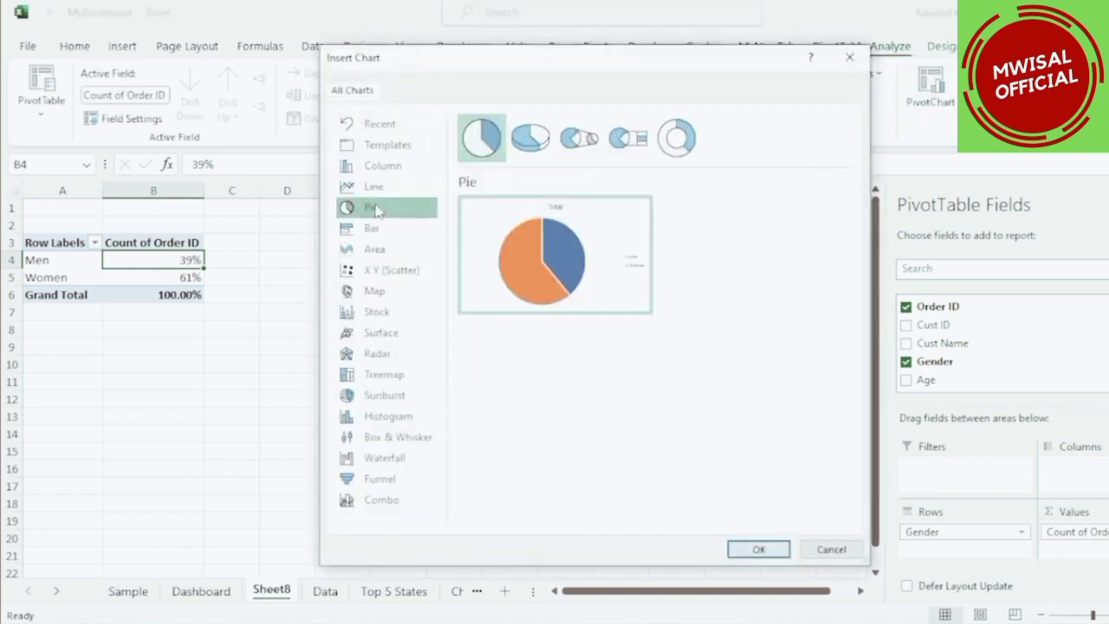
{"action": "left_click", "coordinate": [759, 549]}
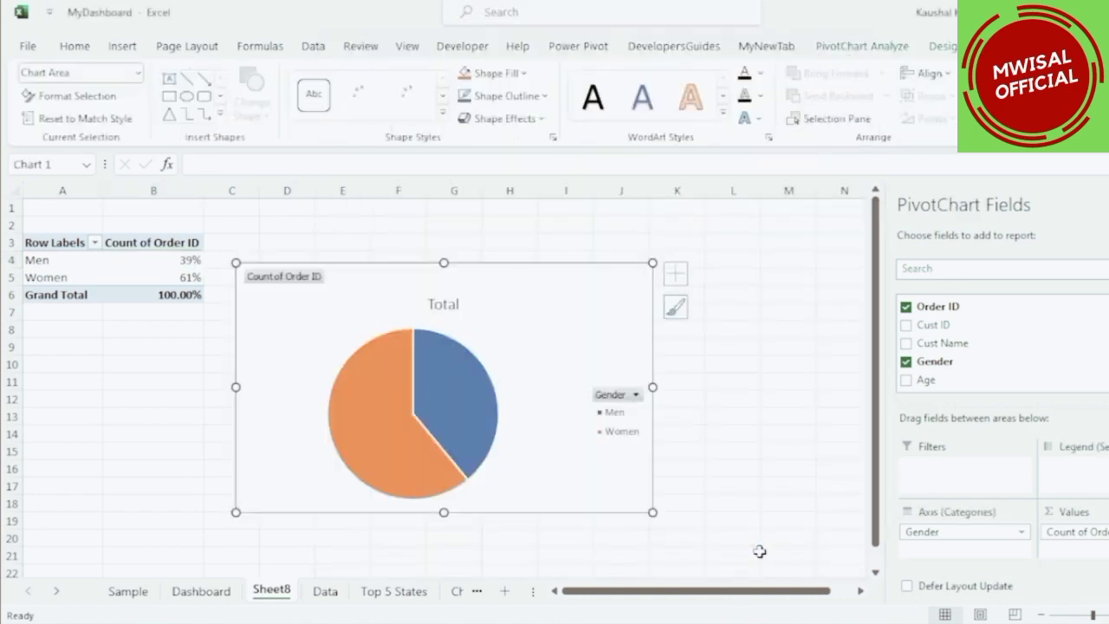
Move the pie chart and hide all field buttons on it.
{"action": "left_click_drag", "start_coordinate": [583, 295], "coordinate": [609, 277]}
{"action": "right_click", "coordinate": [329, 264]}
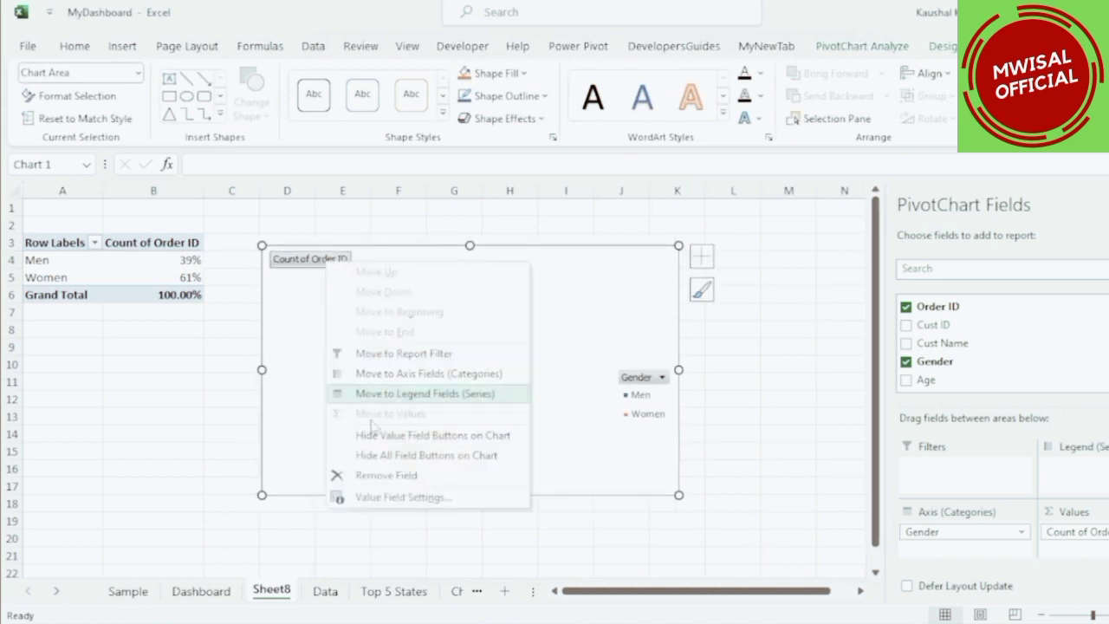
{"action": "left_click", "coordinate": [372, 457]}
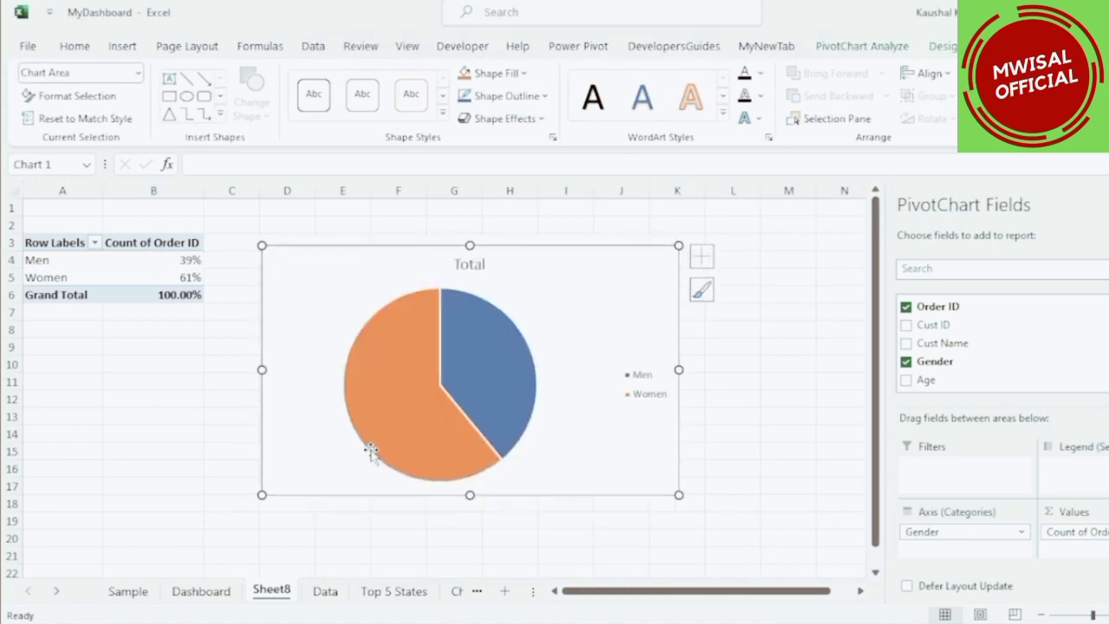
Rename the pie chart's title to "Men vs Women".
{"action": "double_click", "coordinate": [460, 264]}
{"action": "left_click", "coordinate": [461, 263]}
{"action": "double_click", "coordinate": [463, 264]}
{"action": "left_click", "coordinate": [464, 265]}
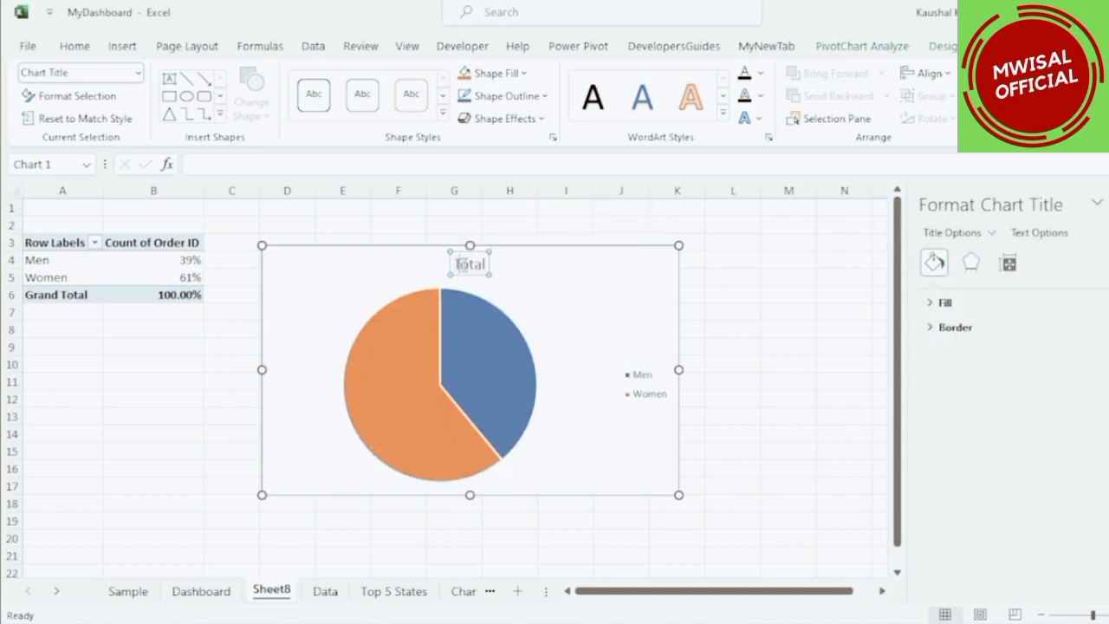
{"action": "double_click", "coordinate": [466, 267]}
{"action": "type", "text": "Me"}
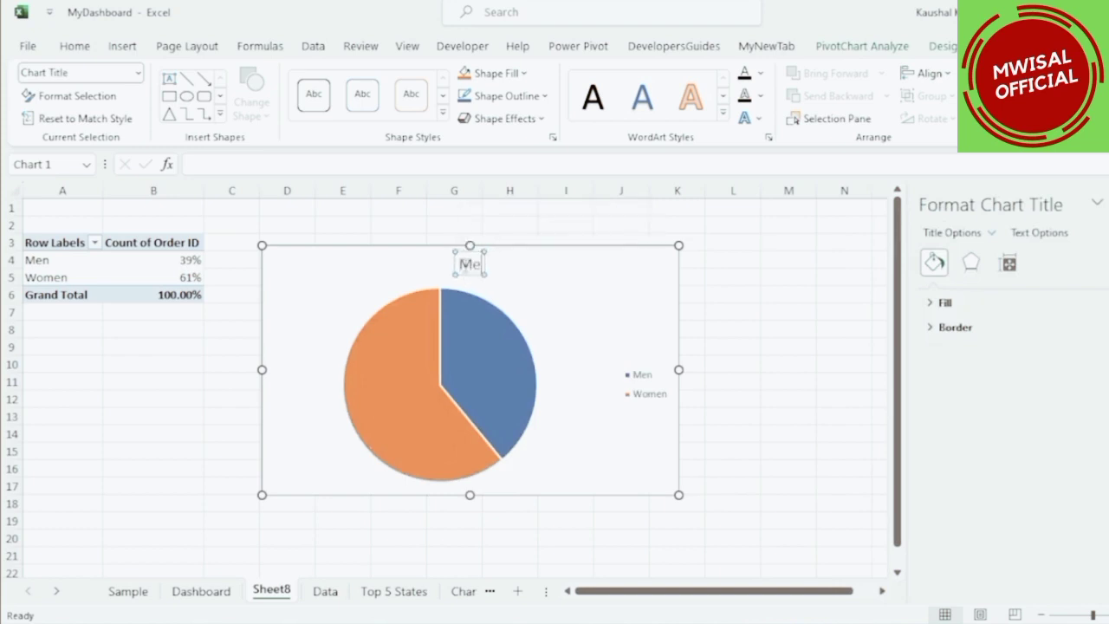
{"action": "type", "text": "n vs Women"}
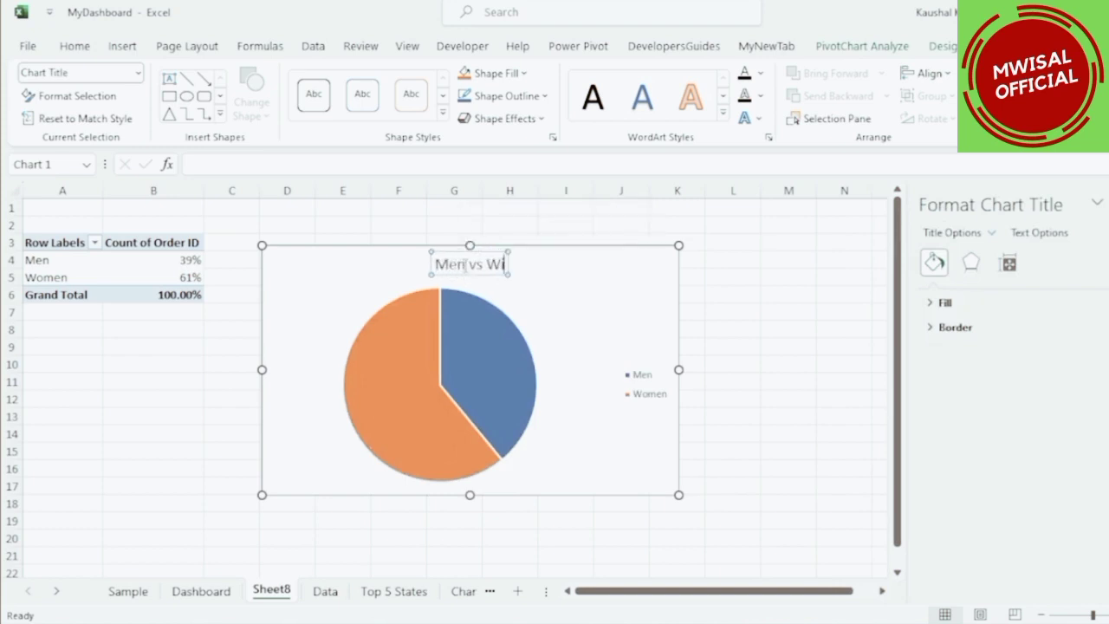
Move the chart title to the chart's top left corner.
{"action": "left_click", "coordinate": [584, 272]}
{"action": "left_click", "coordinate": [484, 270]}
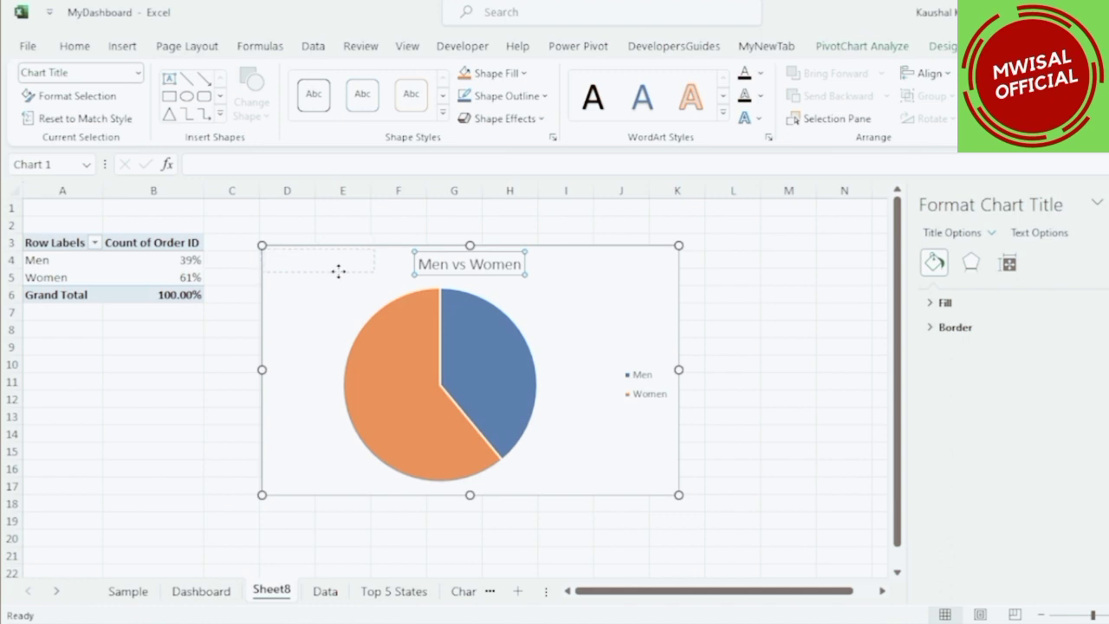
{"action": "left_click_drag", "start_coordinate": [362, 293], "coordinate": [360, 292]}
Narrow the chart and place the legend at the top beside the title.
{"action": "left_click", "coordinate": [627, 401]}
{"action": "left_click_drag", "start_coordinate": [619, 385], "coordinate": [516, 376]}
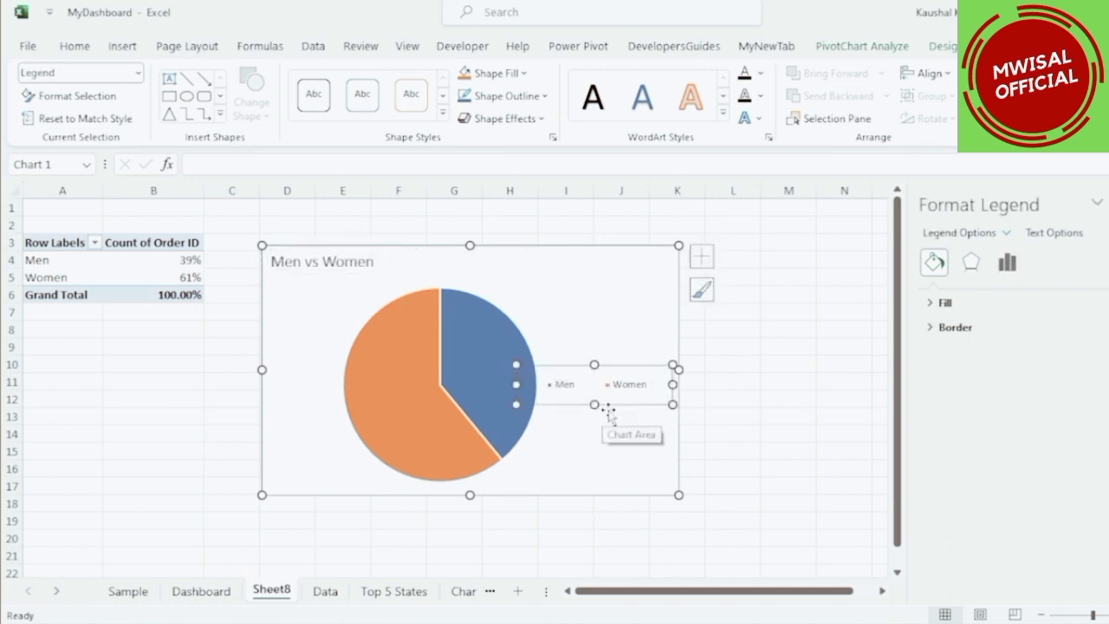
{"action": "left_click_drag", "start_coordinate": [458, 275], "coordinate": [457, 278]}
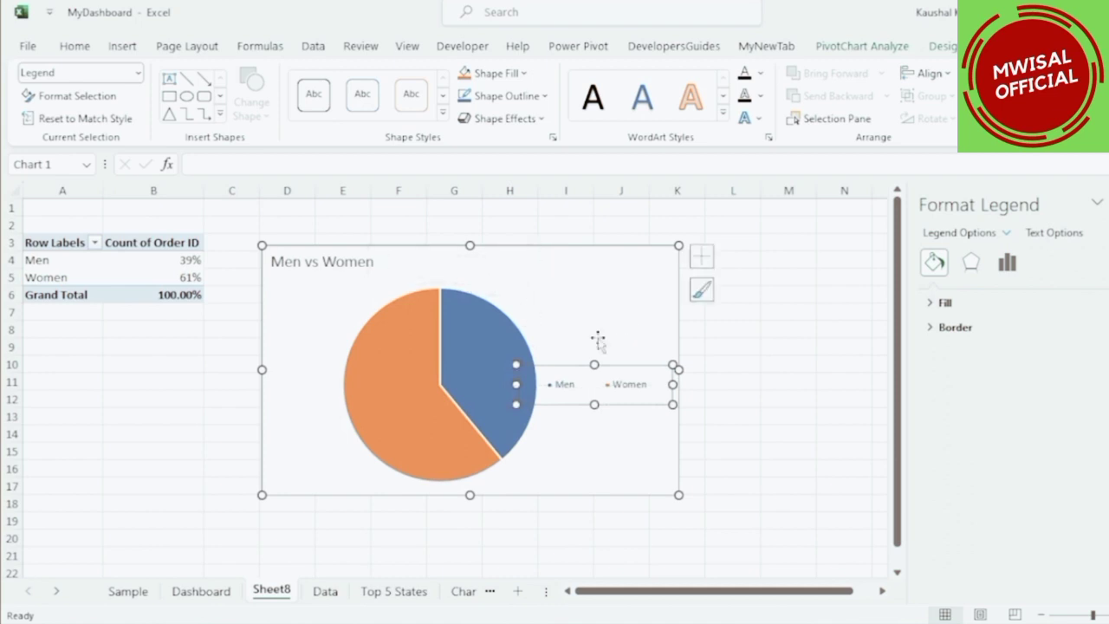
{"action": "left_click_drag", "start_coordinate": [679, 369], "coordinate": [553, 368]}
{"action": "left_click", "coordinate": [429, 277]}
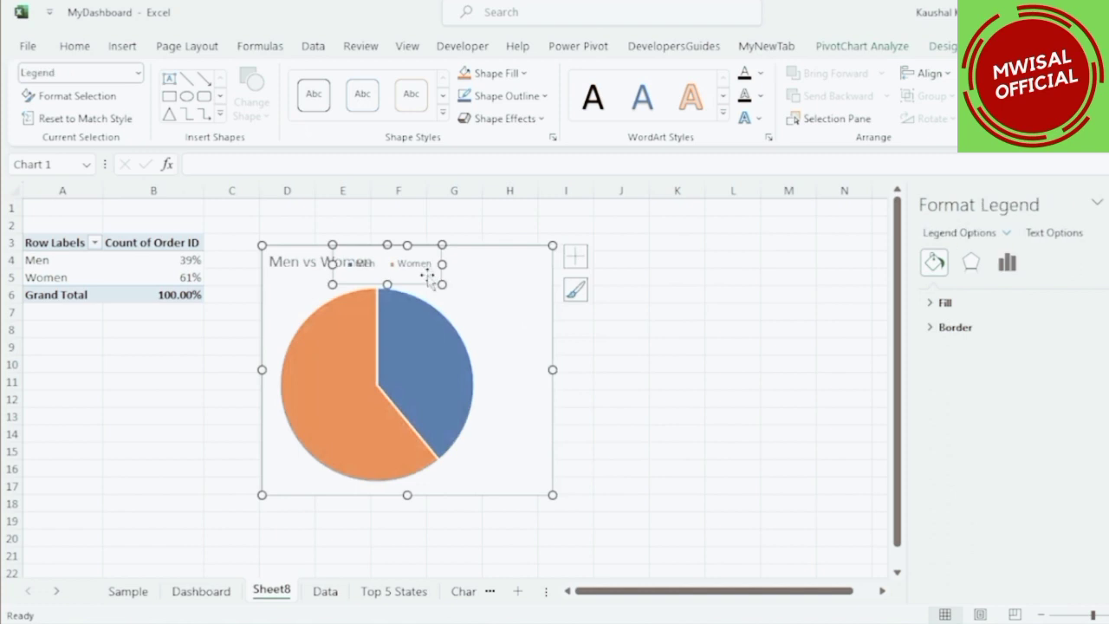
{"action": "left_click_drag", "start_coordinate": [449, 280], "coordinate": [500, 281]}
Reposition the pie's plot area toward the centre of the chart.
{"action": "left_click", "coordinate": [516, 336]}
{"action": "left_click", "coordinate": [445, 346]}
{"action": "left_click", "coordinate": [473, 325]}
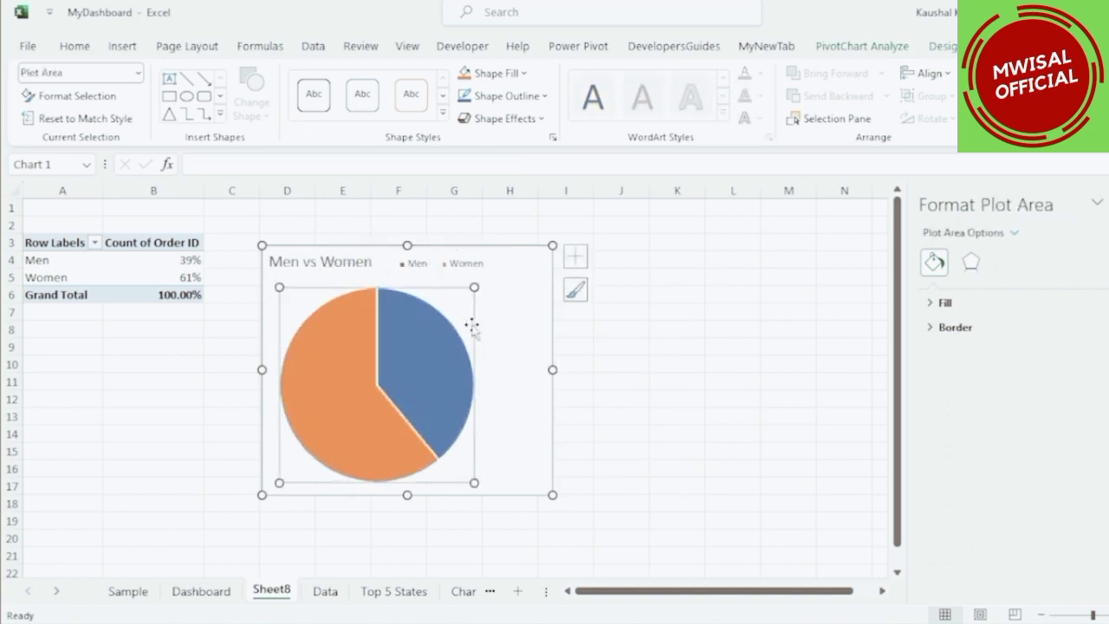
{"action": "left_click_drag", "start_coordinate": [504, 326], "coordinate": [506, 326]}
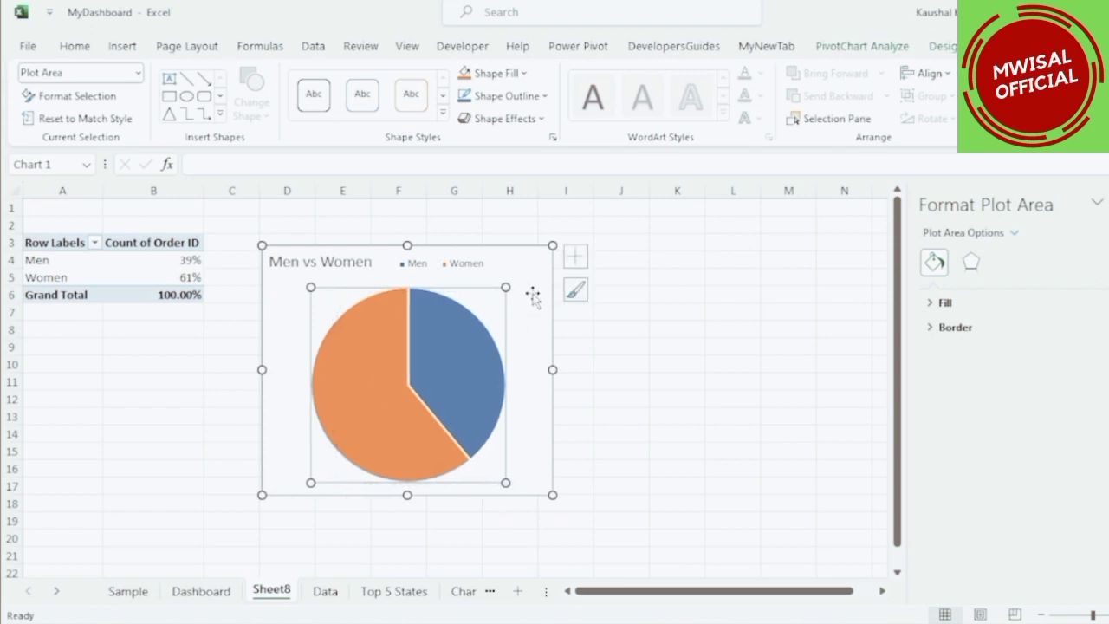
Add data labels positioned at the centre of the pie slices.
{"action": "left_click", "coordinate": [574, 255]}
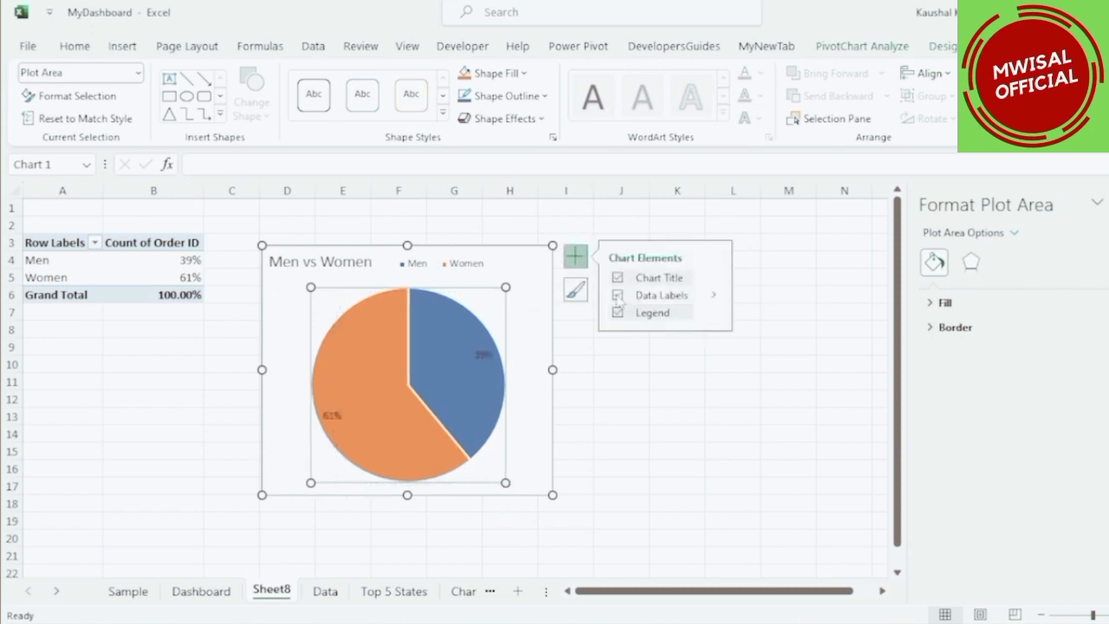
{"action": "left_click", "coordinate": [714, 297]}
{"action": "left_click", "coordinate": [774, 302]}
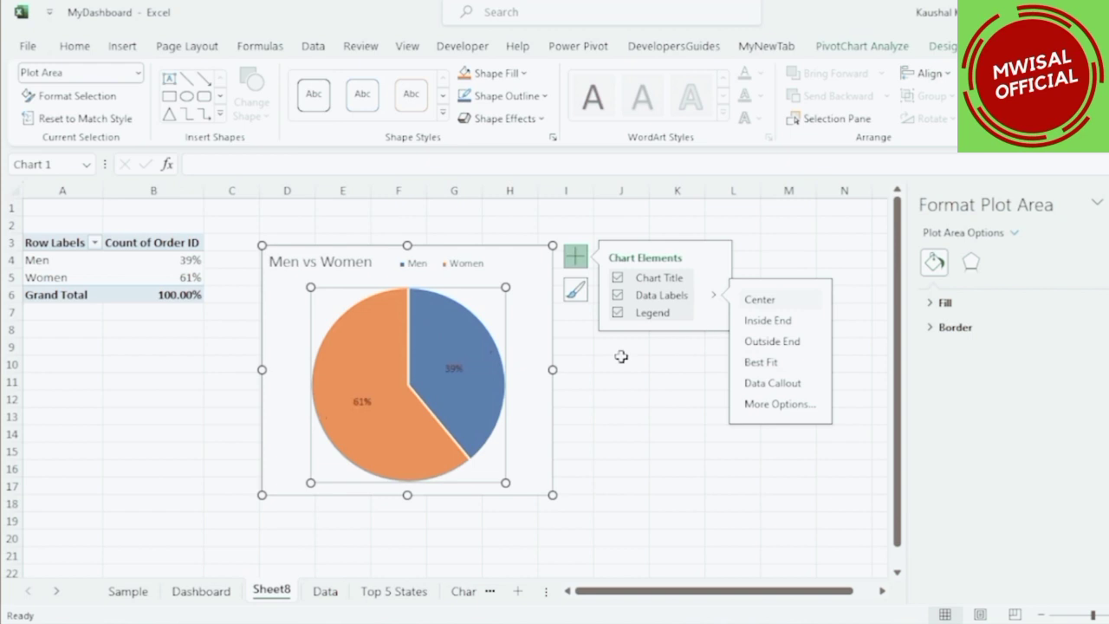
{"action": "left_click", "coordinate": [520, 346]}
Copy the Men vs Women chart onto the Dashboard sheet and place it beside the Top 5 States chart.
{"action": "left_click", "coordinate": [549, 228]}
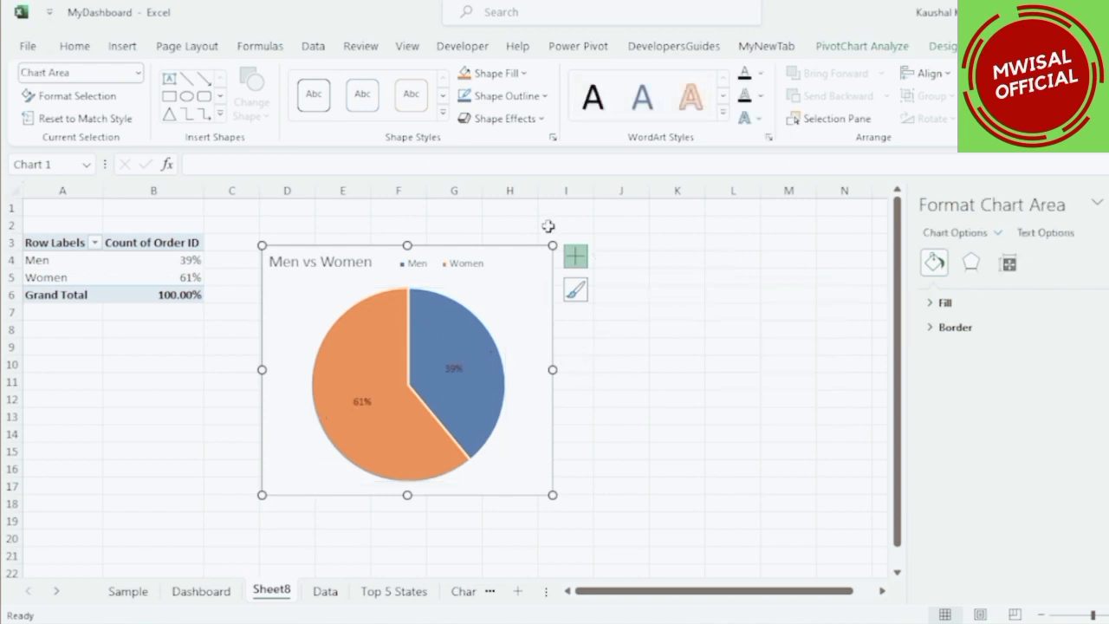
{"action": "left_click", "coordinate": [540, 316]}
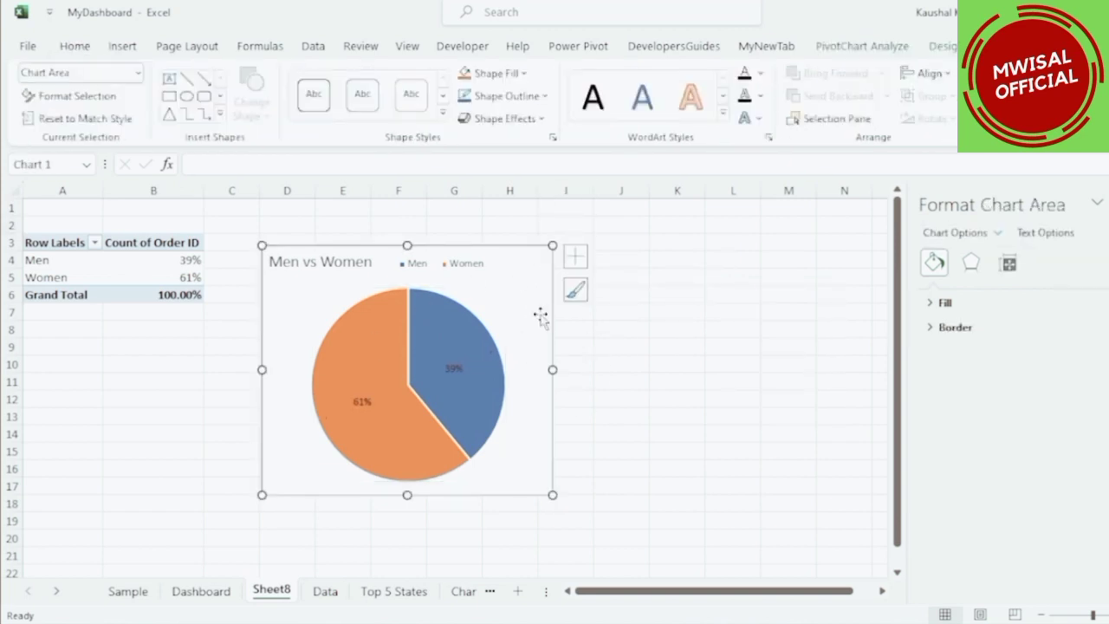
{"action": "left_click", "coordinate": [199, 594]}
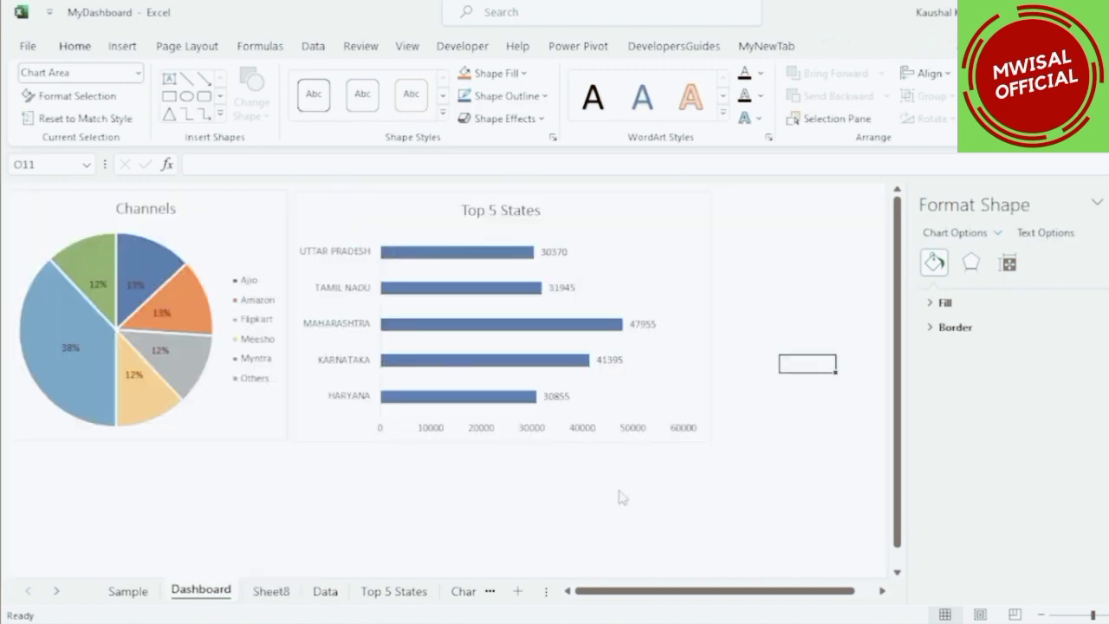
{"action": "key", "text": "ctrl+v"}
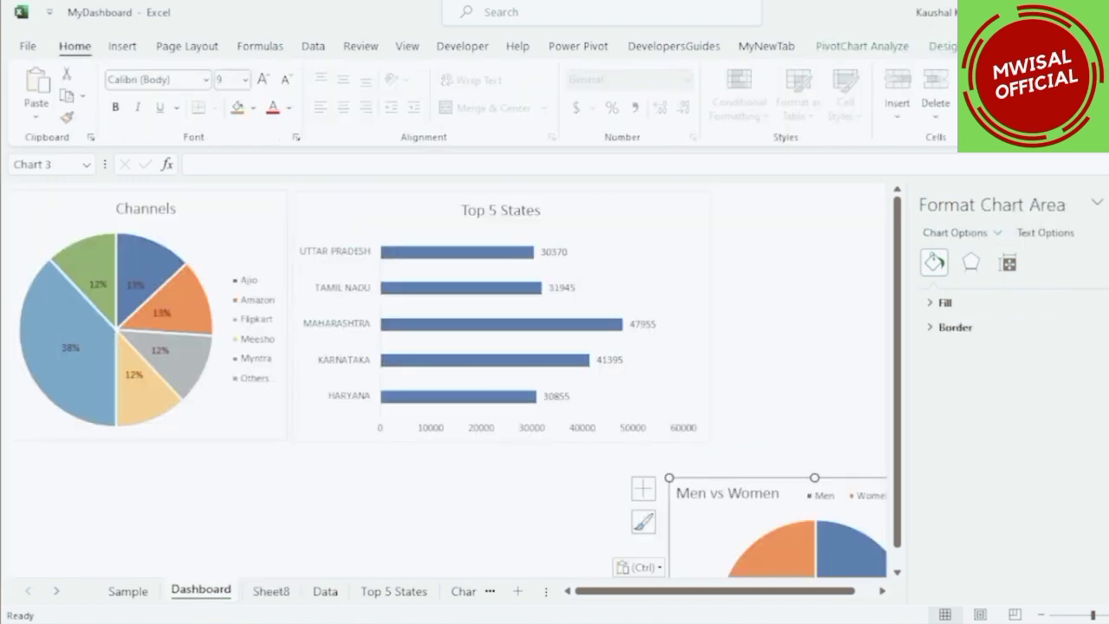
{"action": "left_click", "coordinate": [1108, 203]}
{"action": "left_click", "coordinate": [1108, 205]}
{"action": "left_click_drag", "start_coordinate": [928, 494], "coordinate": [973, 218]}
{"action": "left_click", "coordinate": [1054, 327]}
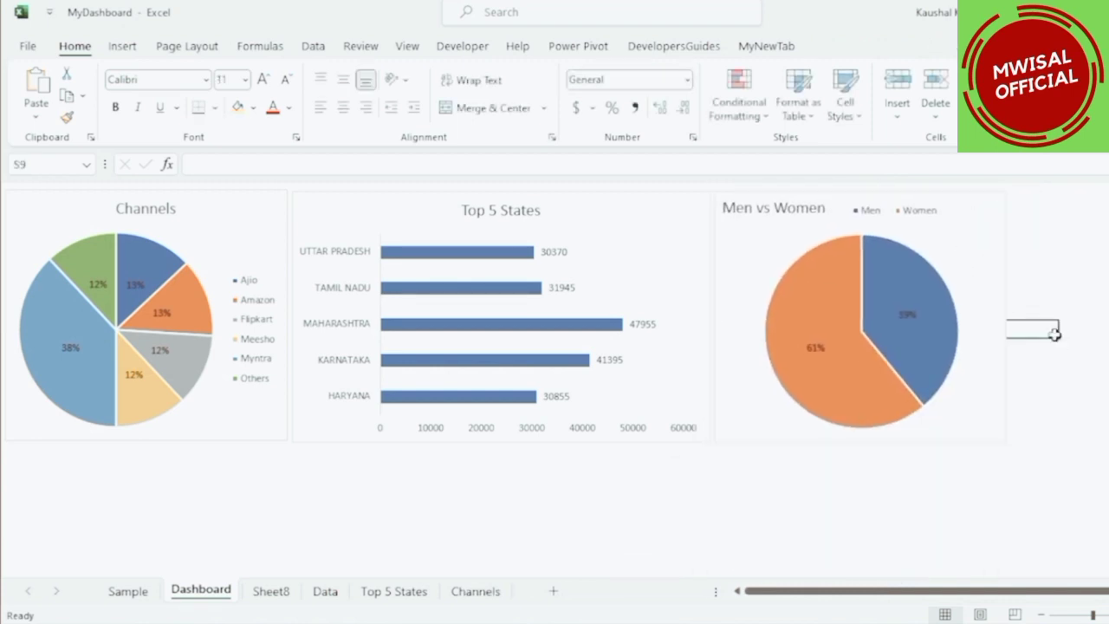
Rename Sheet8 to "Men vs Women".
{"action": "left_click", "coordinate": [285, 594]}
{"action": "double_click", "coordinate": [285, 594]}
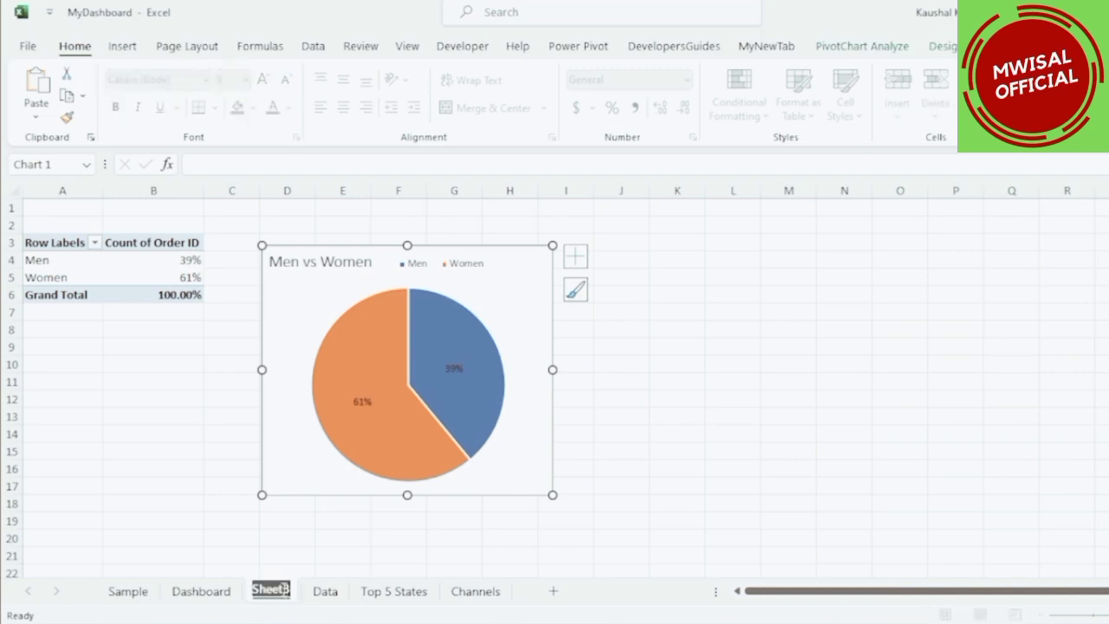
{"action": "type", "text": "Men vs W"}
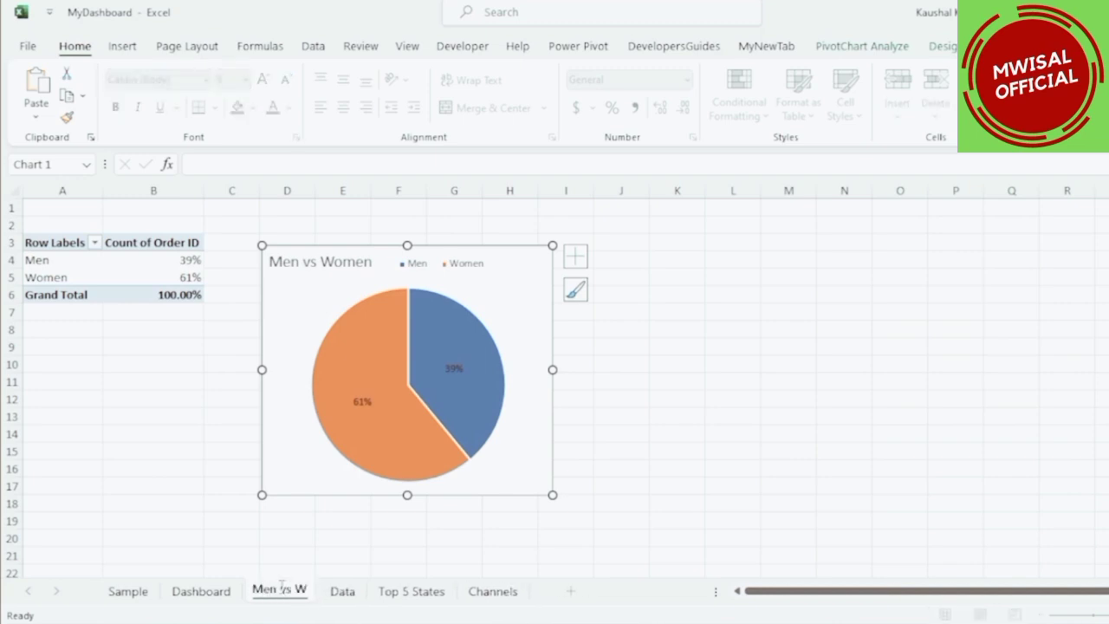
{"action": "type", "text": "omen"}
{"action": "left_click", "coordinate": [612, 403]}
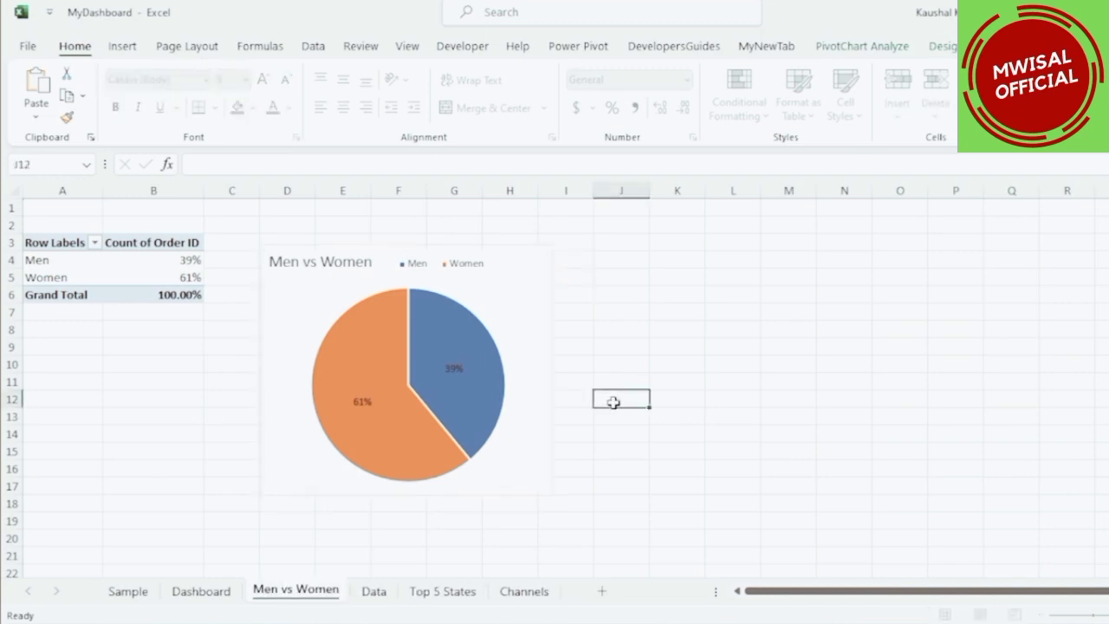
Insert another pivot table from the Data sheet's range on a new worksheet.
{"action": "left_click", "coordinate": [200, 592]}
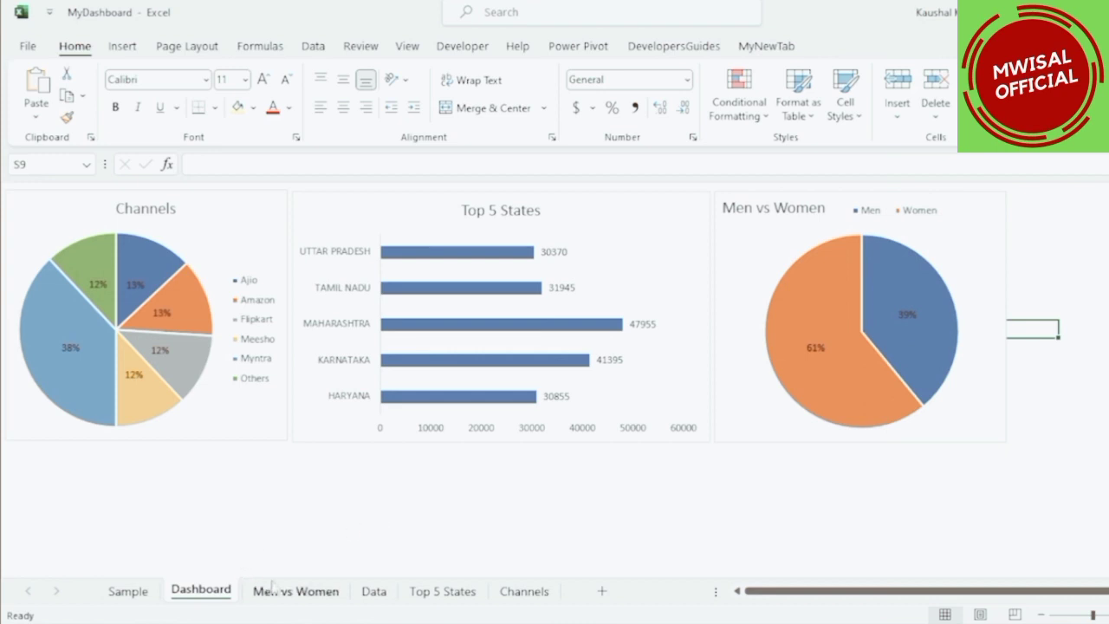
{"action": "left_click", "coordinate": [366, 596]}
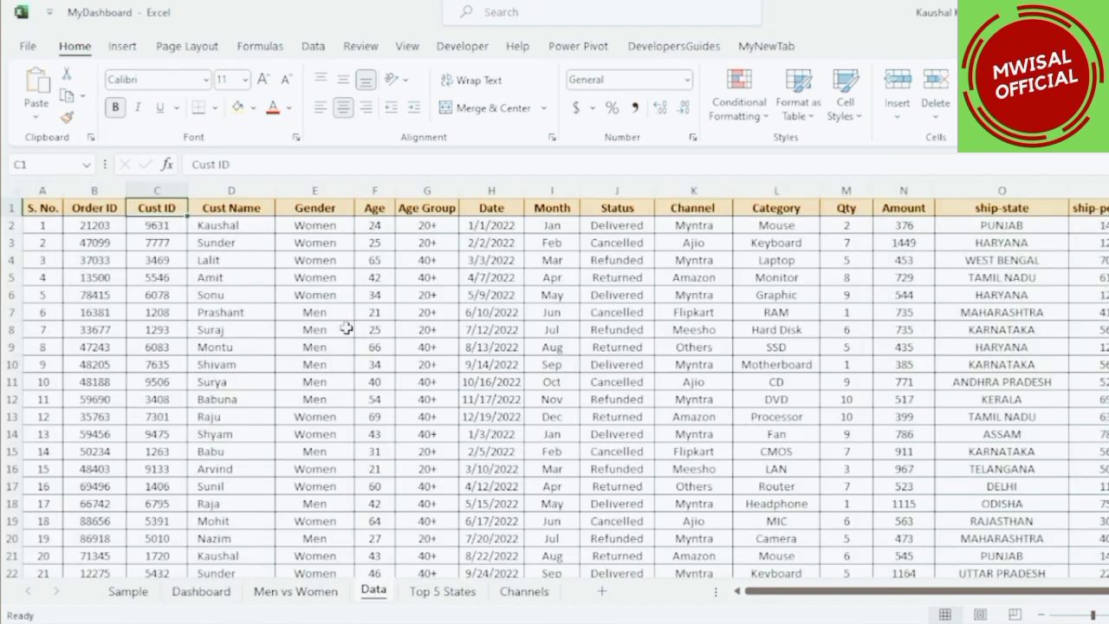
{"action": "left_click_drag", "start_coordinate": [374, 190], "coordinate": [426, 191]}
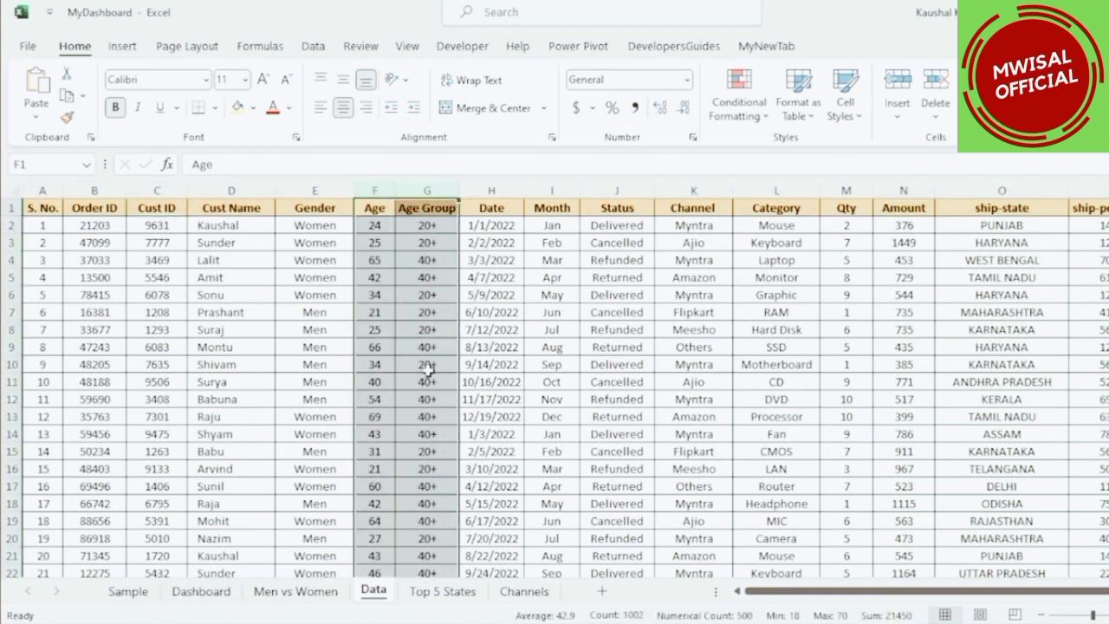
{"action": "left_click", "coordinate": [336, 271]}
{"action": "left_click", "coordinate": [122, 46]}
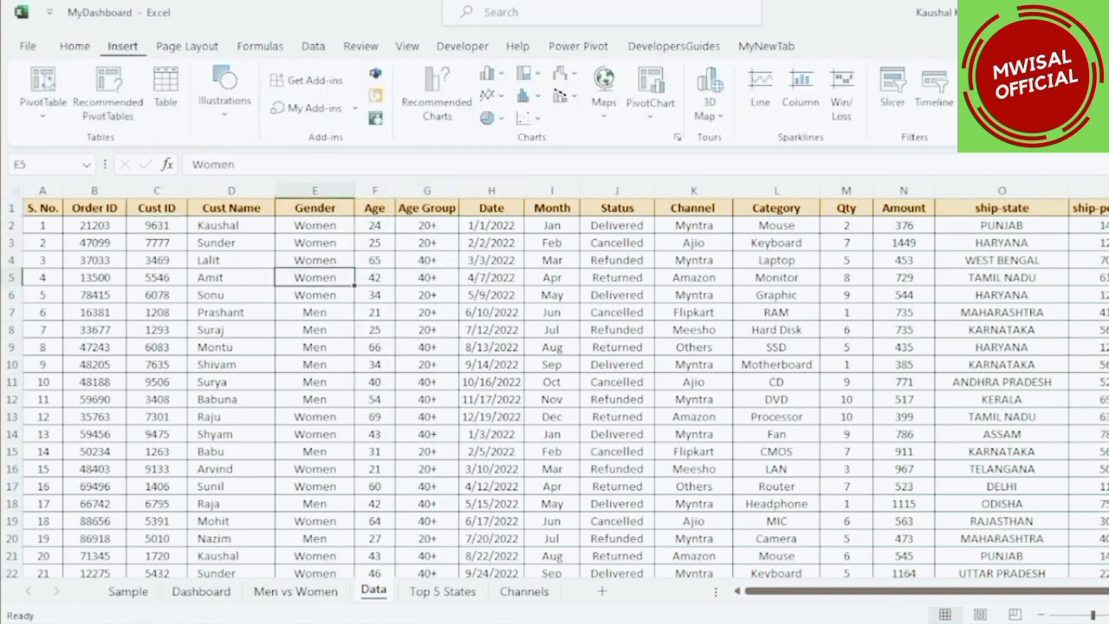
{"action": "left_click", "coordinate": [53, 83]}
{"action": "left_click", "coordinate": [570, 391]}
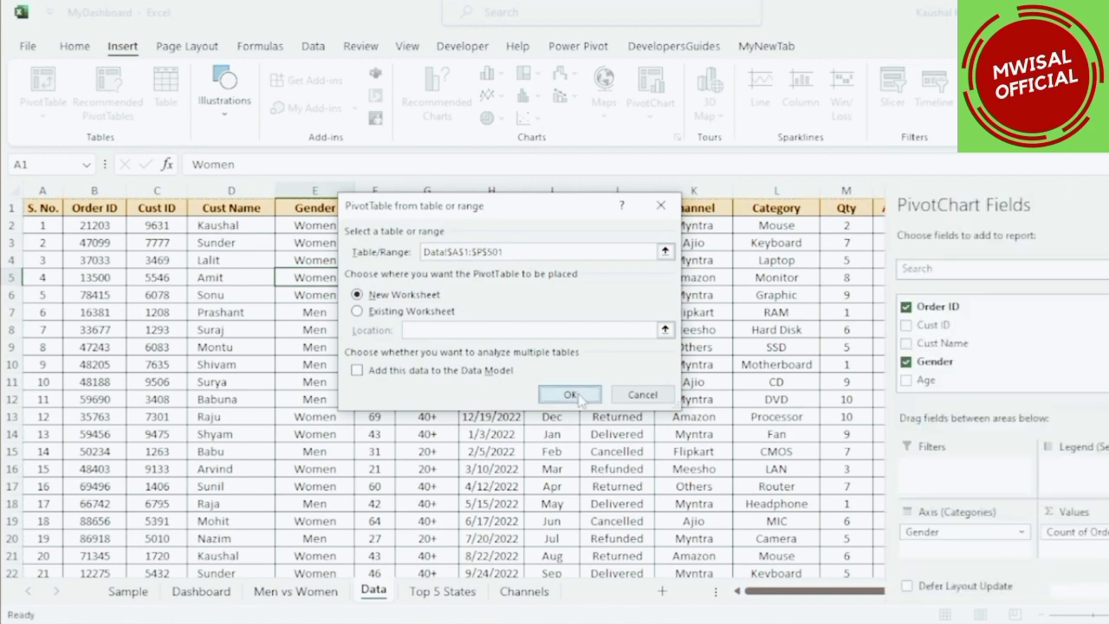
Build the new pivot table with Gender as columns and Order ID summarized as Count in values.
{"action": "left_click", "coordinate": [67, 364]}
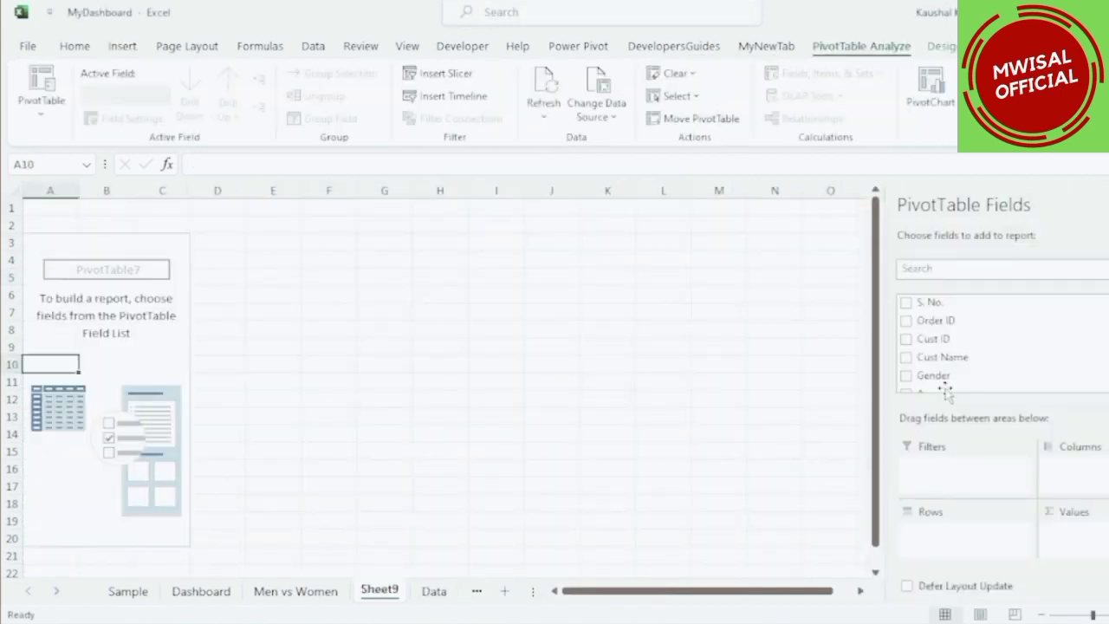
{"action": "left_click_drag", "start_coordinate": [934, 376], "coordinate": [1063, 475]}
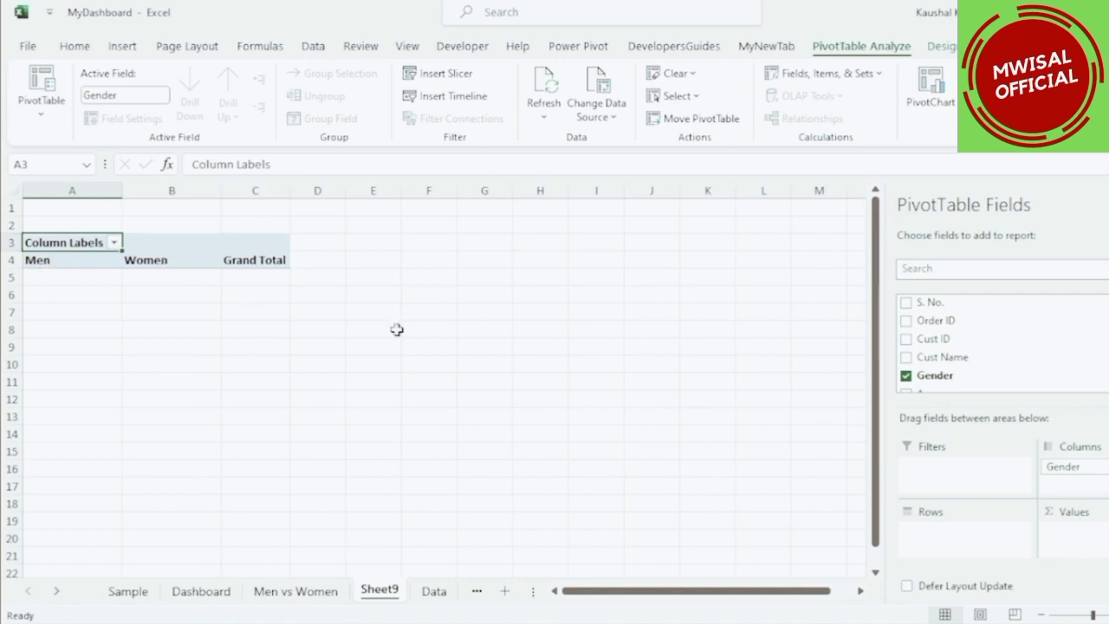
{"action": "left_click_drag", "start_coordinate": [919, 321], "coordinate": [1057, 538]}
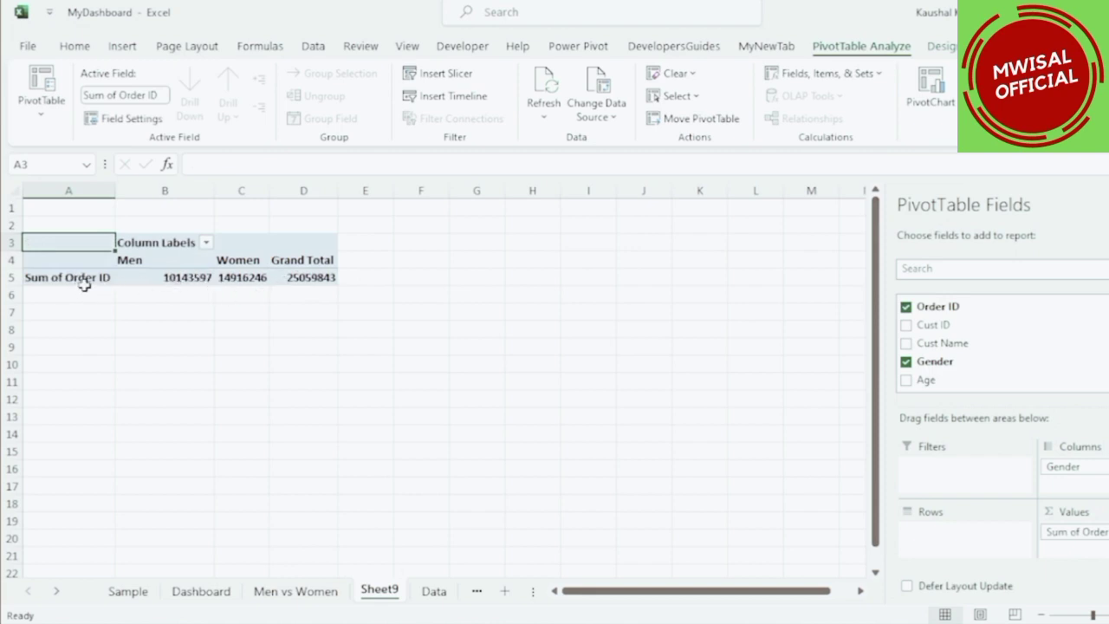
{"action": "left_click", "coordinate": [1074, 531]}
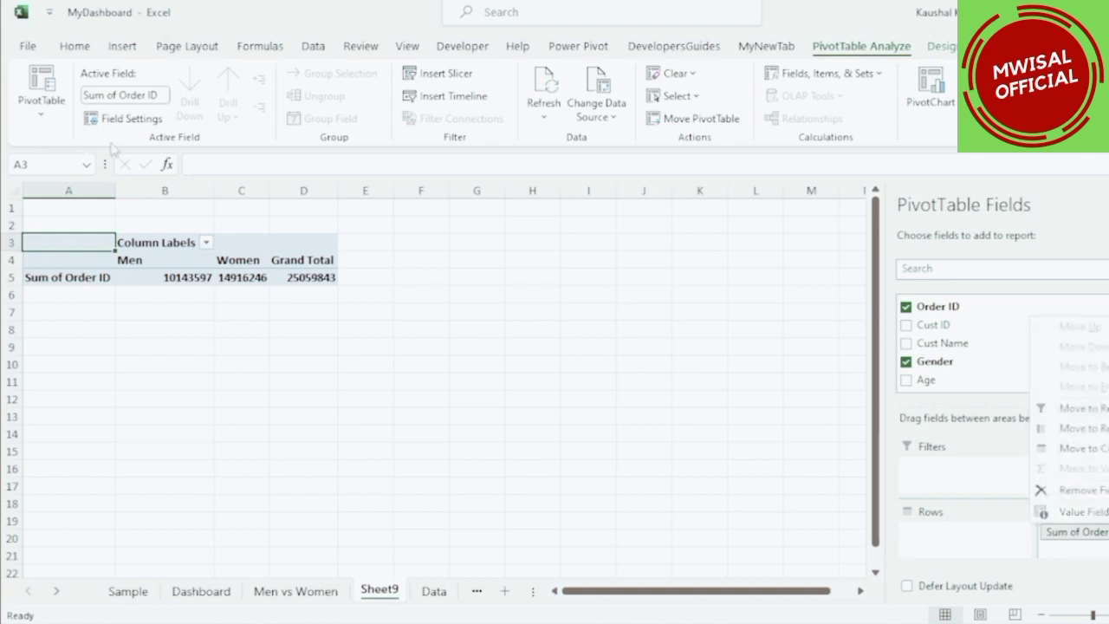
{"action": "left_click", "coordinate": [124, 118]}
{"action": "left_click", "coordinate": [387, 302]}
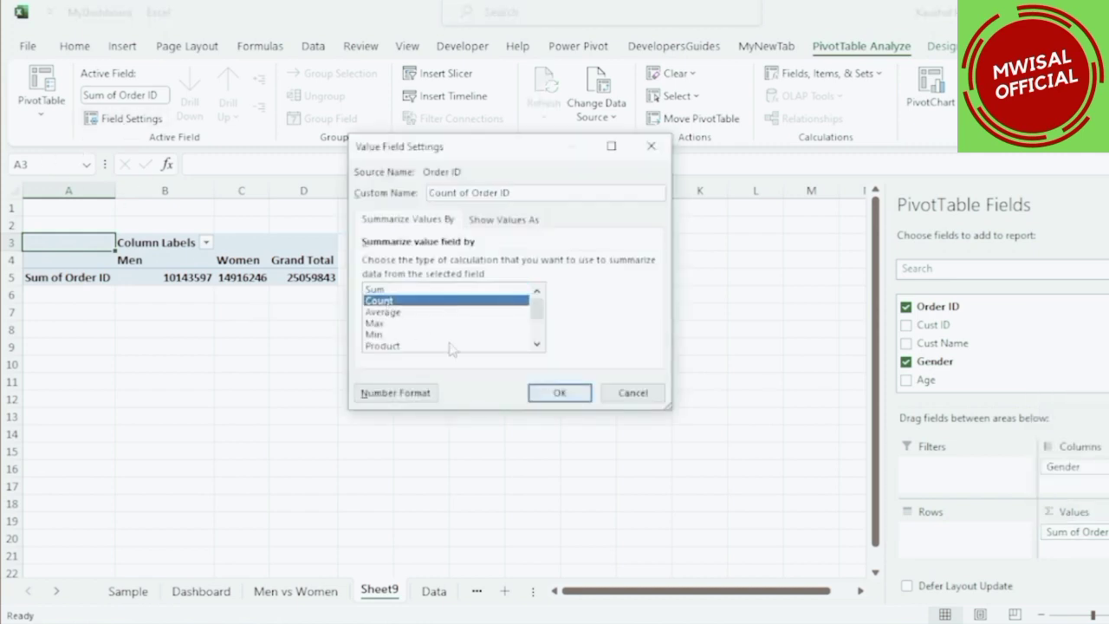
{"action": "left_click", "coordinate": [559, 393]}
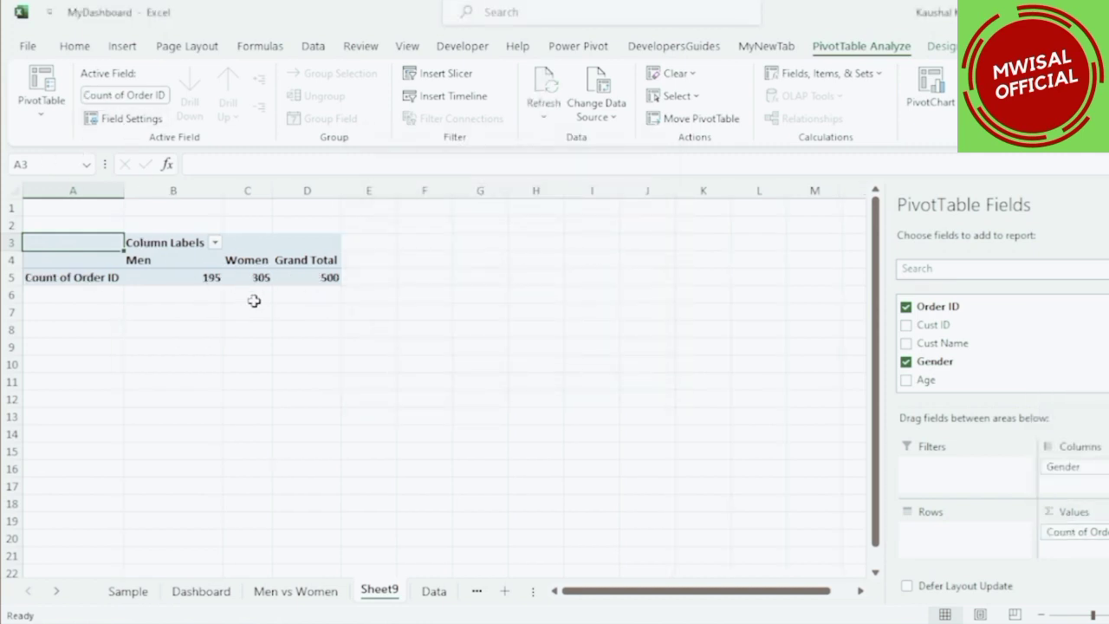
Add Age Group as the pivot table's row field.
{"action": "scroll", "coordinate": [949, 377], "scroll_direction": "down", "scroll_amount": 2}
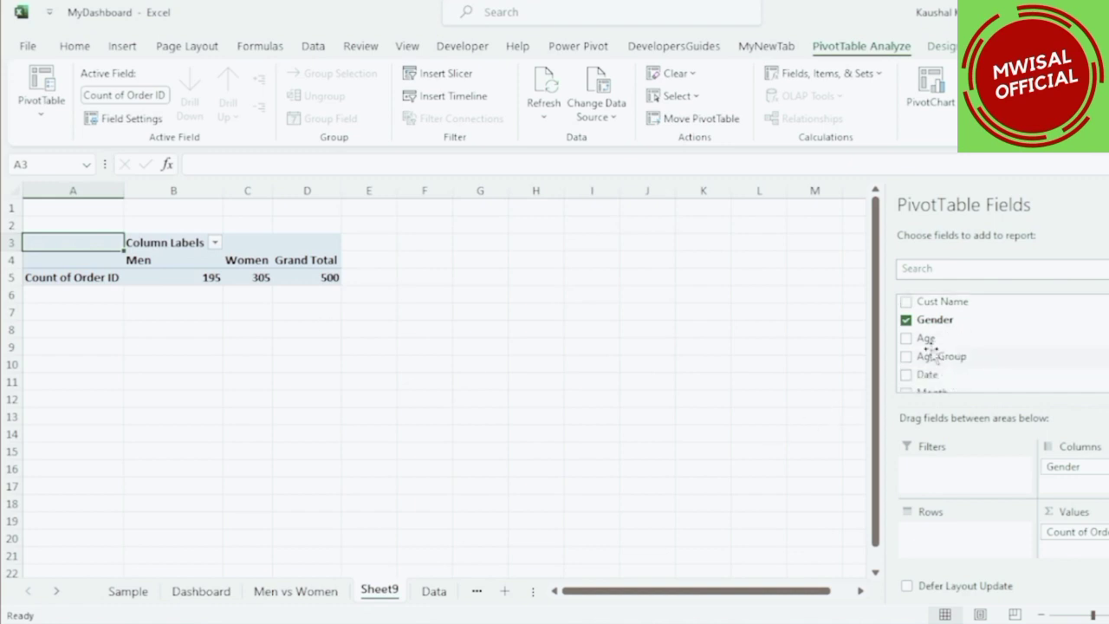
{"action": "left_click_drag", "start_coordinate": [936, 357], "coordinate": [931, 533]}
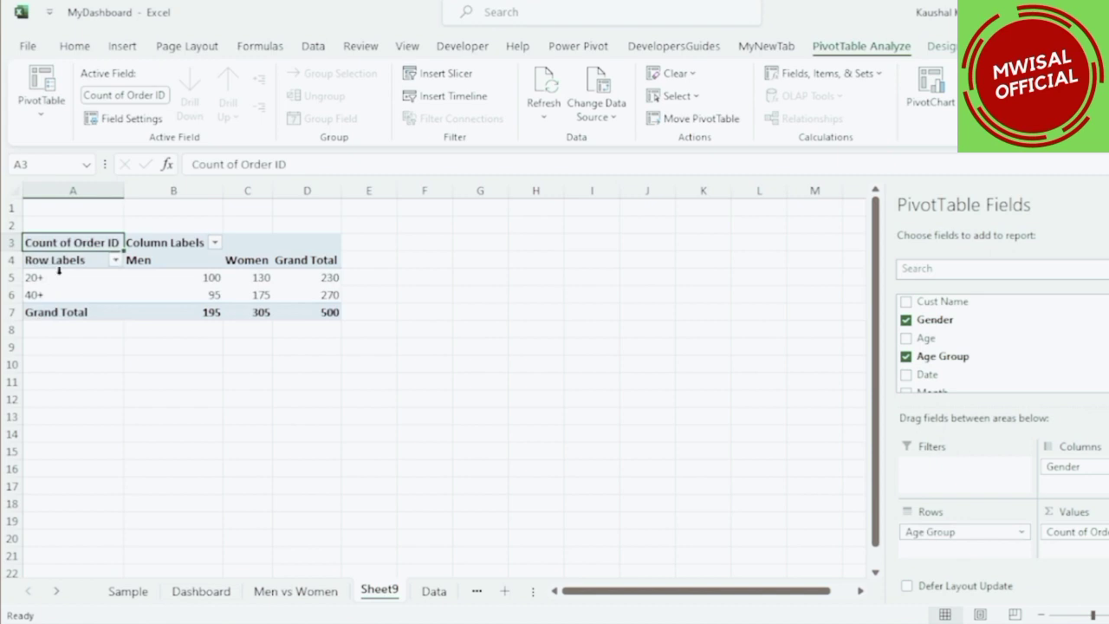
{"action": "left_click", "coordinate": [184, 283]}
{"action": "left_click", "coordinate": [258, 281]}
{"action": "left_click", "coordinate": [199, 298]}
{"action": "left_click", "coordinate": [249, 296]}
{"action": "left_click", "coordinate": [335, 315]}
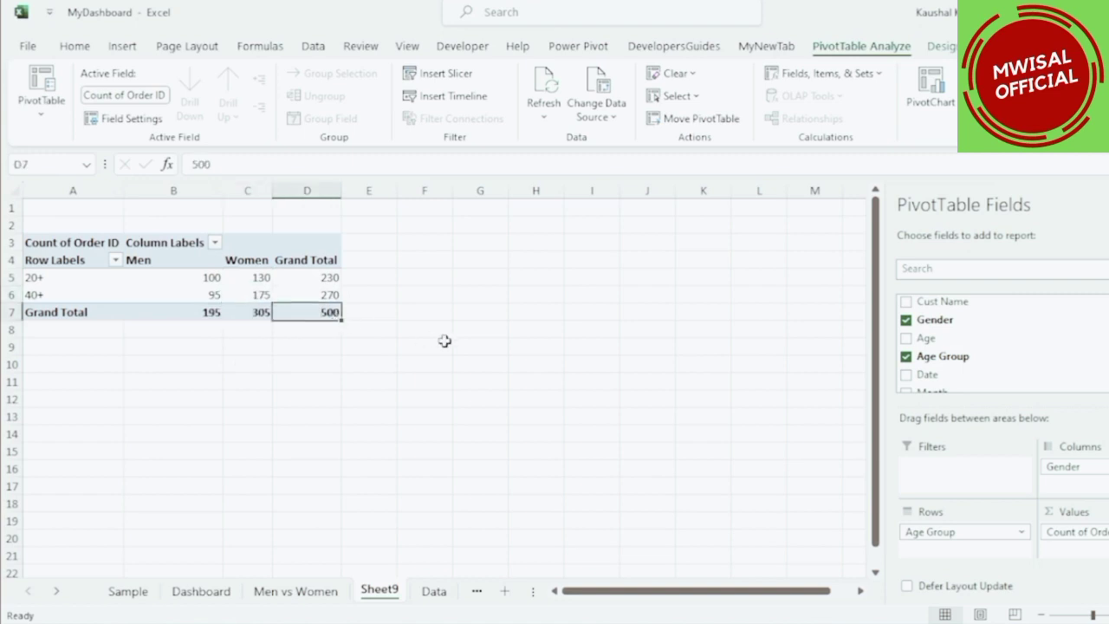
{"action": "left_click", "coordinate": [306, 291]}
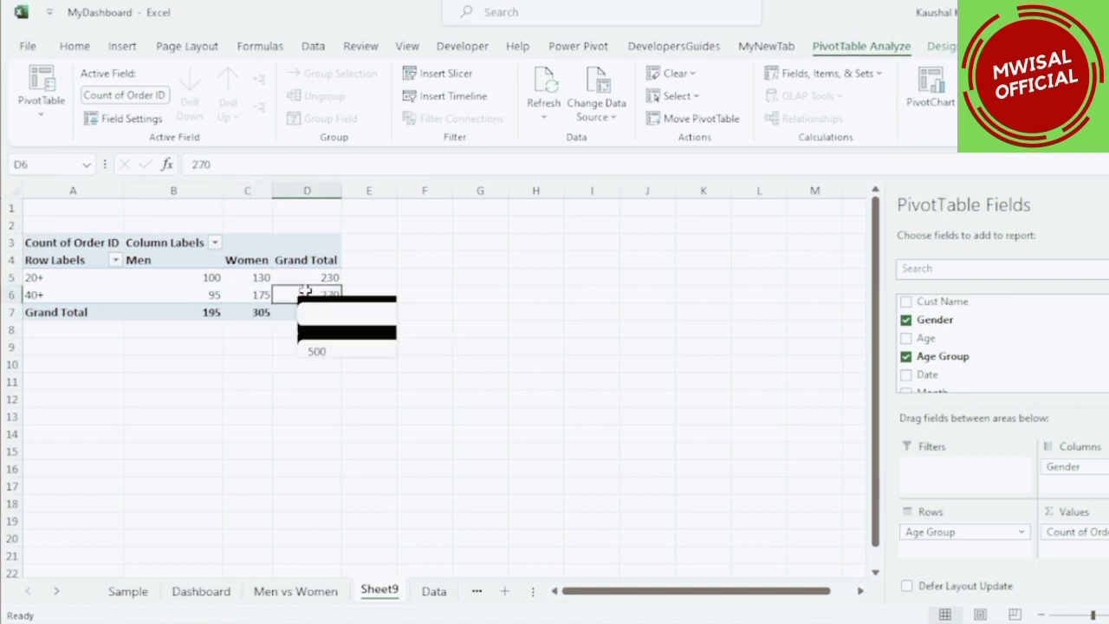
Show the pivot table's values as % of Grand Total.
{"action": "right_click", "coordinate": [243, 281]}
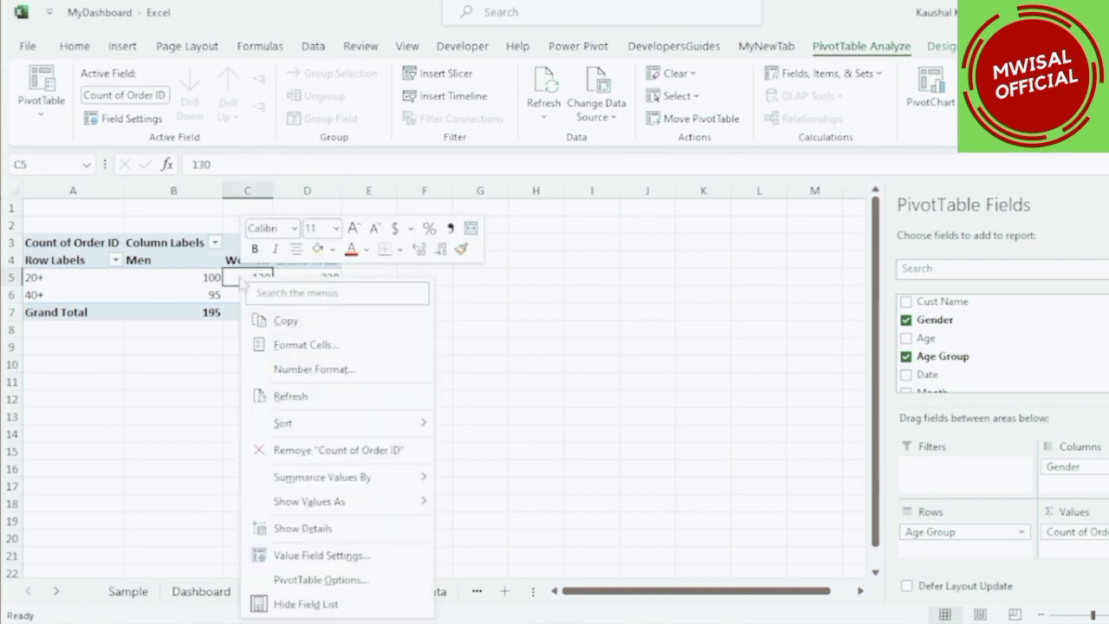
{"action": "mouse_move", "coordinate": [344, 507]}
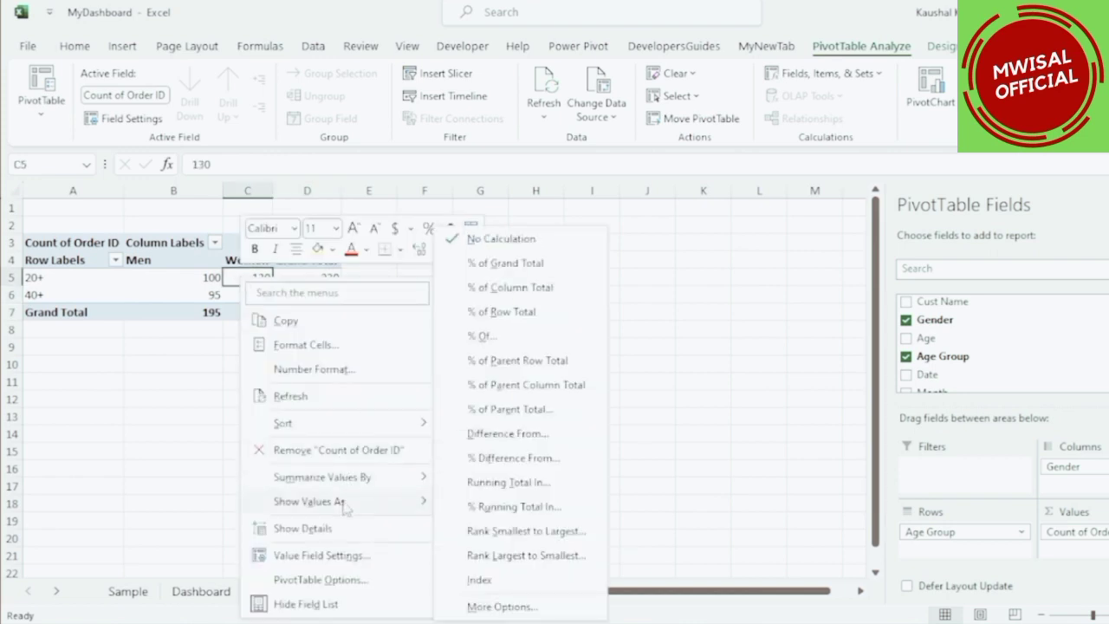
{"action": "left_click", "coordinate": [505, 262]}
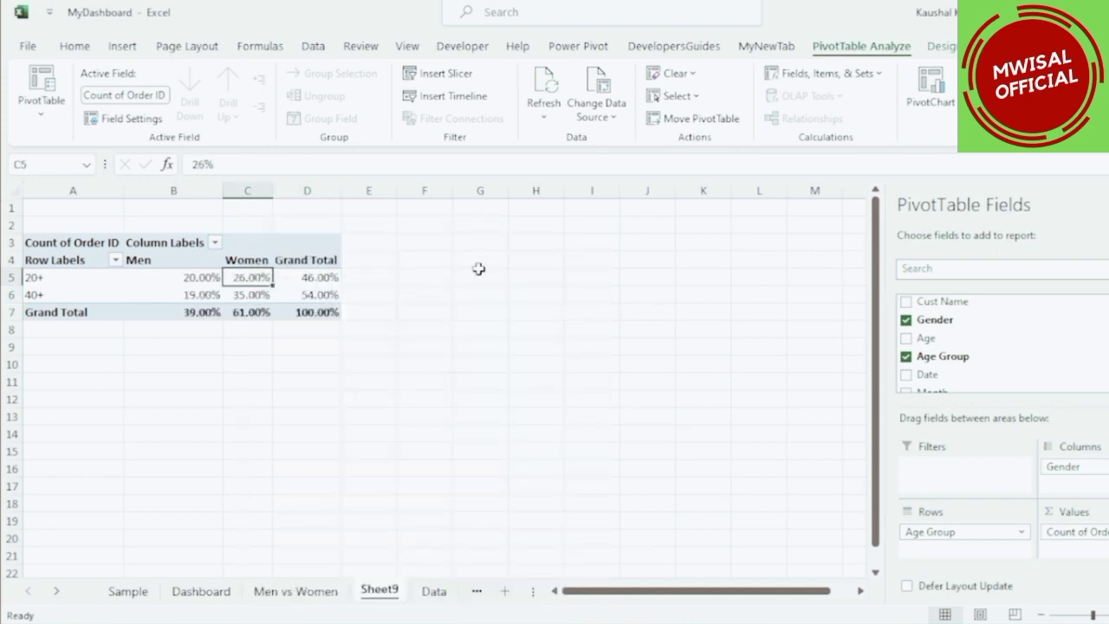
Remove the decimal places from the percentage values in the pivot table.
{"action": "left_click_drag", "start_coordinate": [201, 277], "coordinate": [333, 314]}
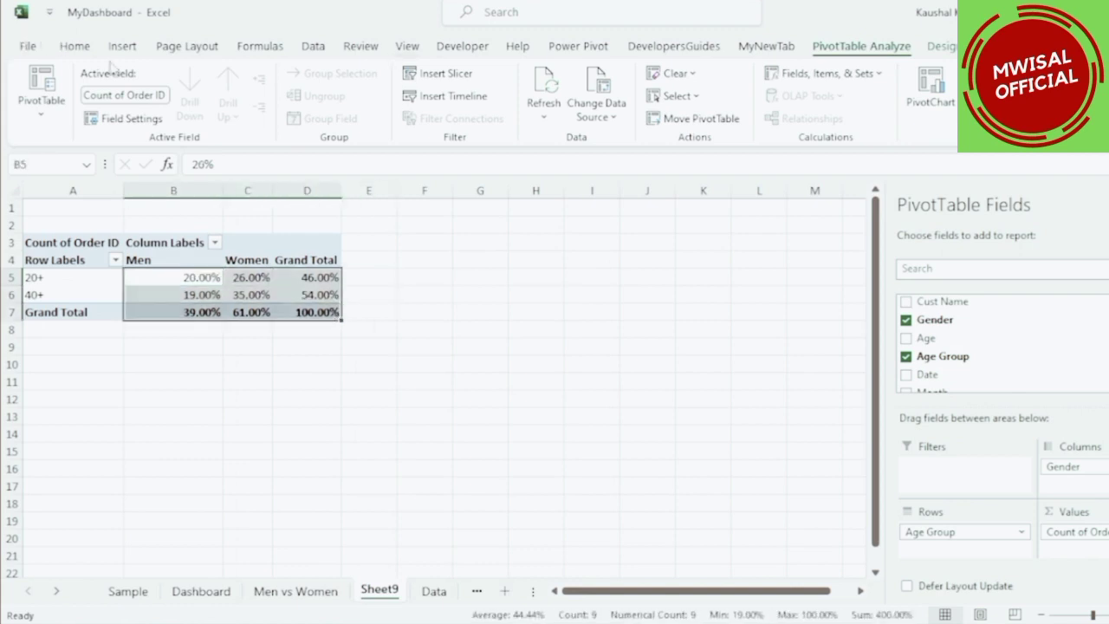
{"action": "left_click", "coordinate": [75, 46]}
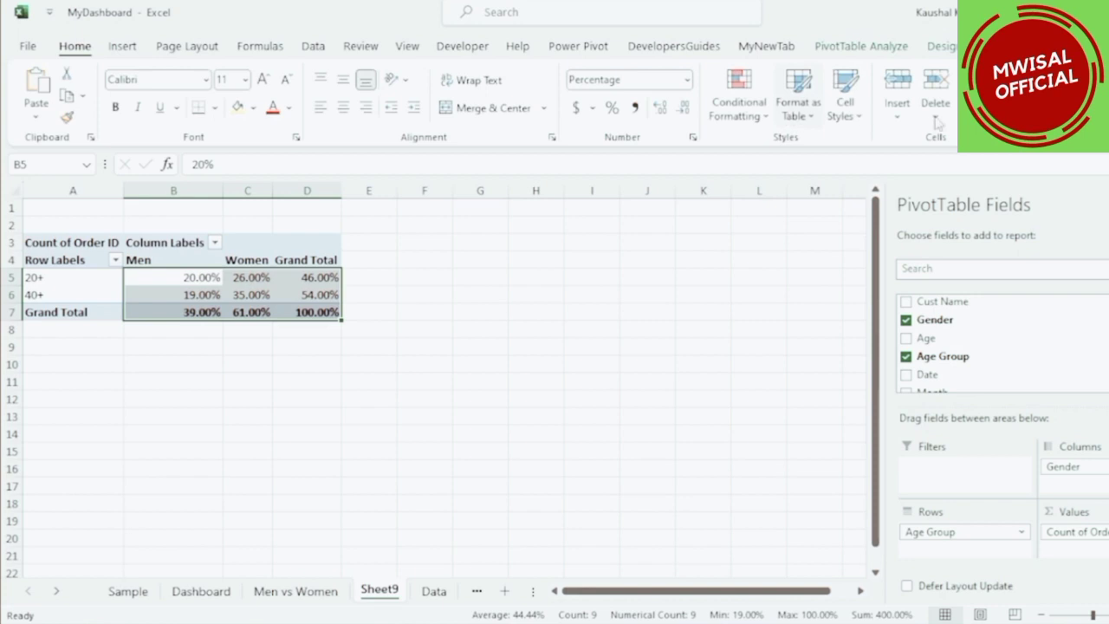
{"action": "left_click", "coordinate": [685, 109]}
{"action": "left_click", "coordinate": [685, 109]}
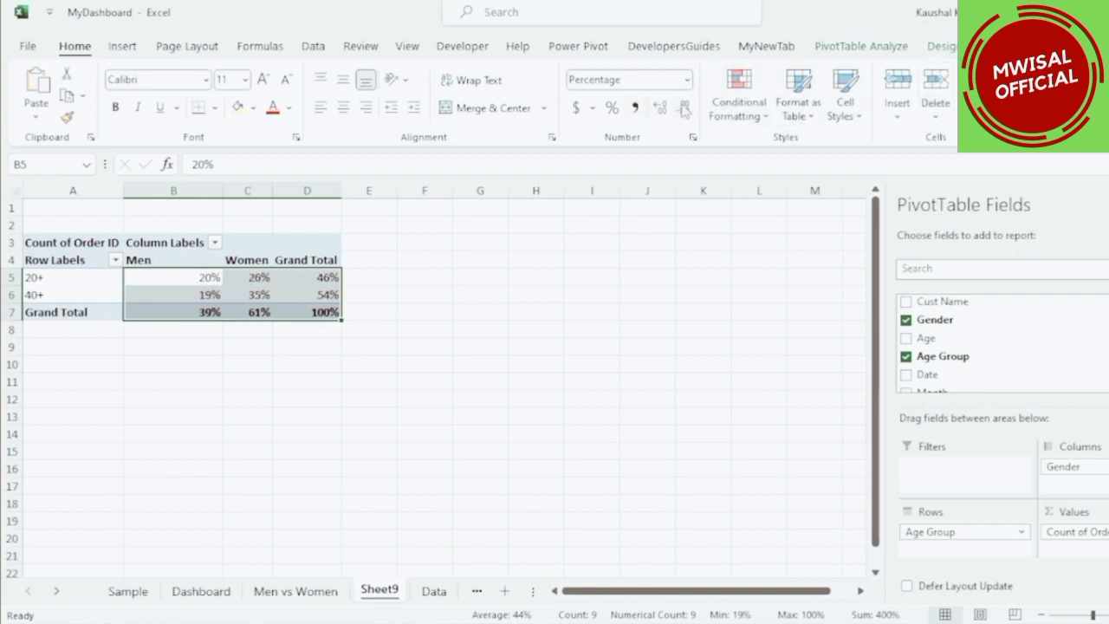
Insert a clustered column PivotChart from the Age Group and Gender pivot table.
{"action": "left_click", "coordinate": [467, 259]}
{"action": "left_click", "coordinate": [260, 277]}
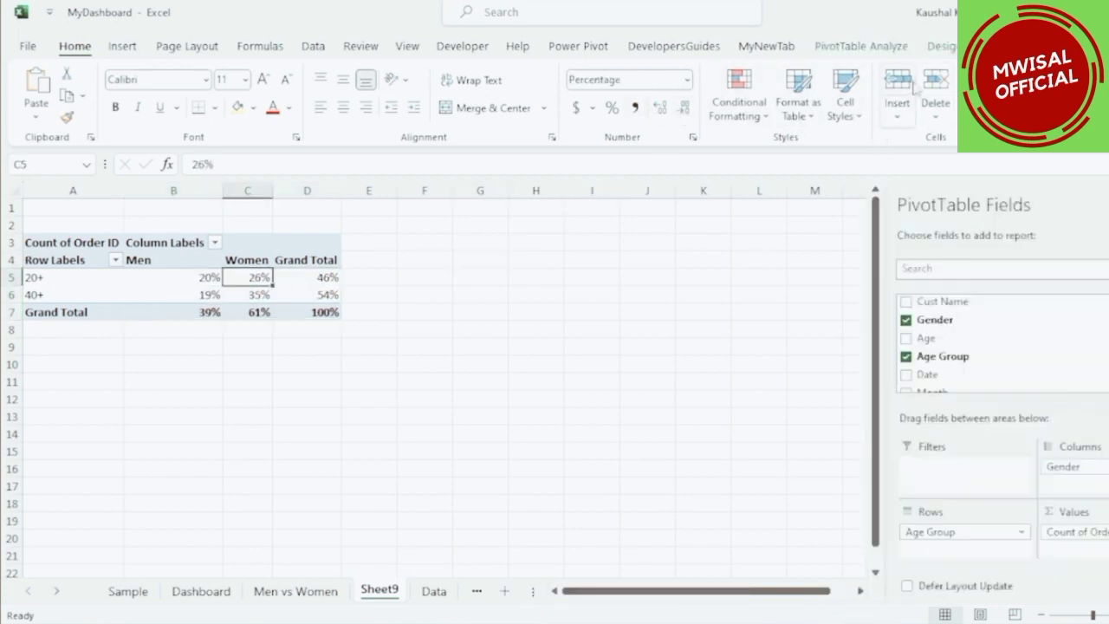
{"action": "left_click", "coordinate": [871, 48]}
{"action": "left_click", "coordinate": [936, 88]}
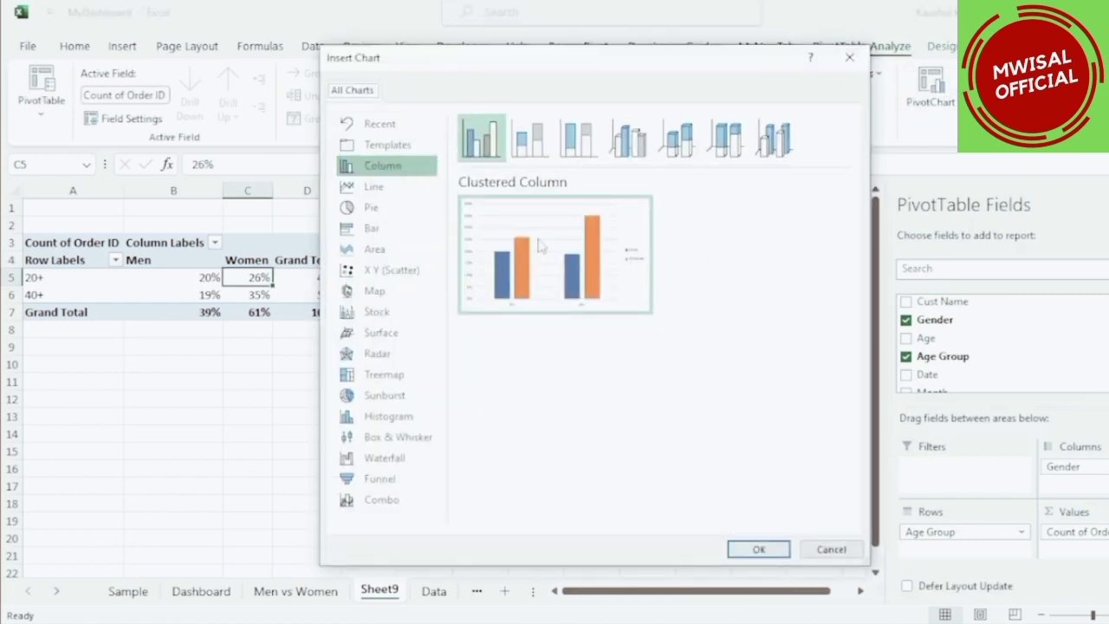
{"action": "left_click", "coordinate": [757, 549]}
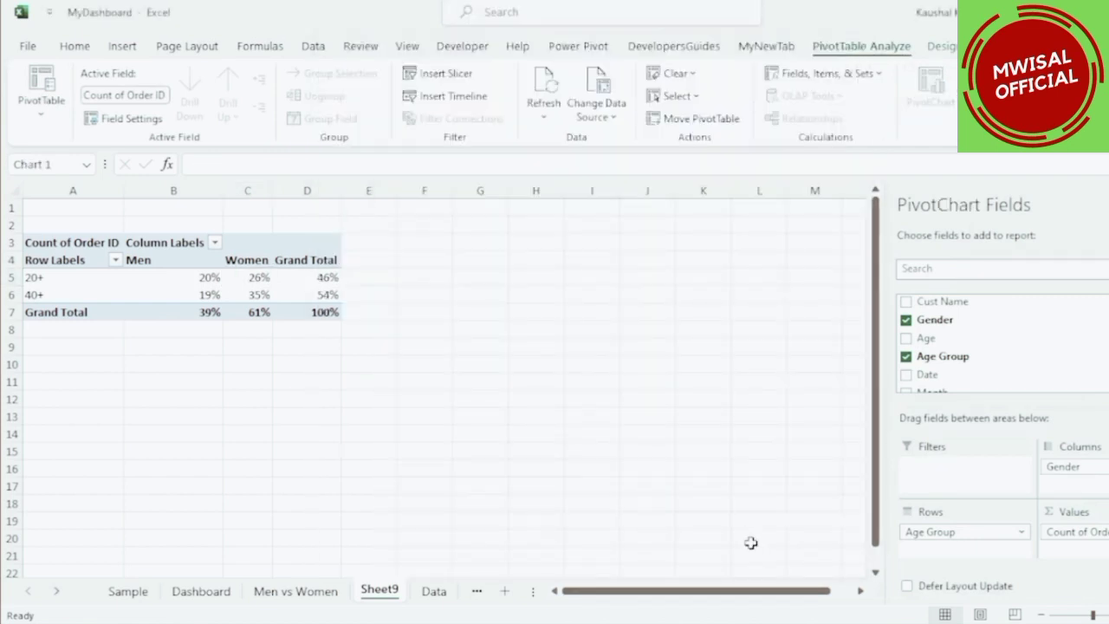
Move the column chart beside the pivot table and hide all field buttons on it.
{"action": "left_click_drag", "start_coordinate": [516, 308], "coordinate": [623, 321]}
{"action": "right_click", "coordinate": [404, 291]}
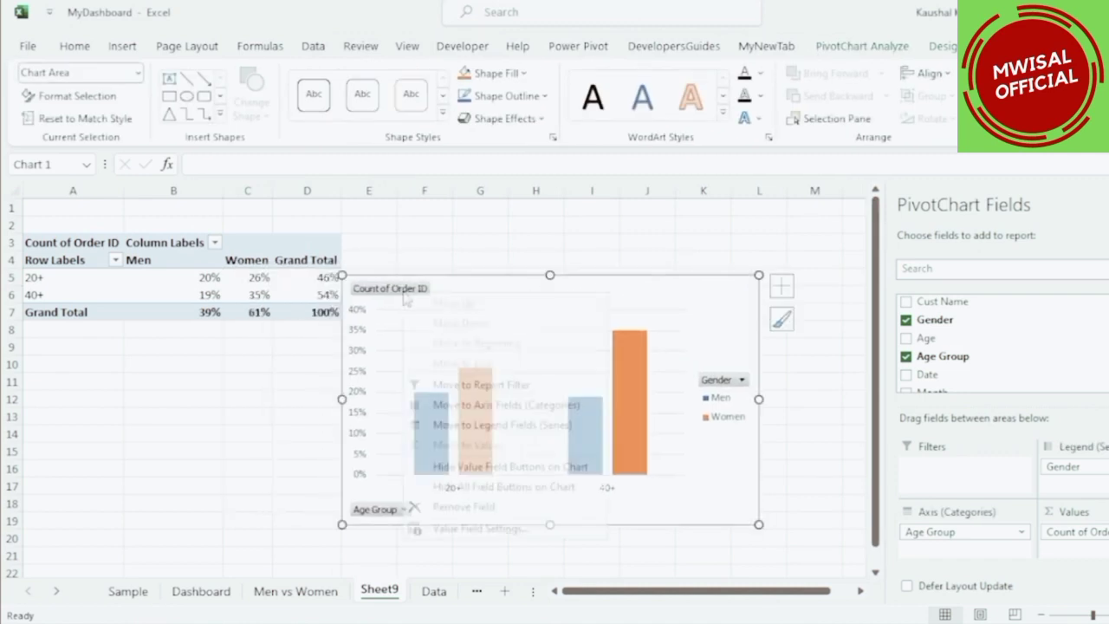
{"action": "left_click", "coordinate": [485, 487]}
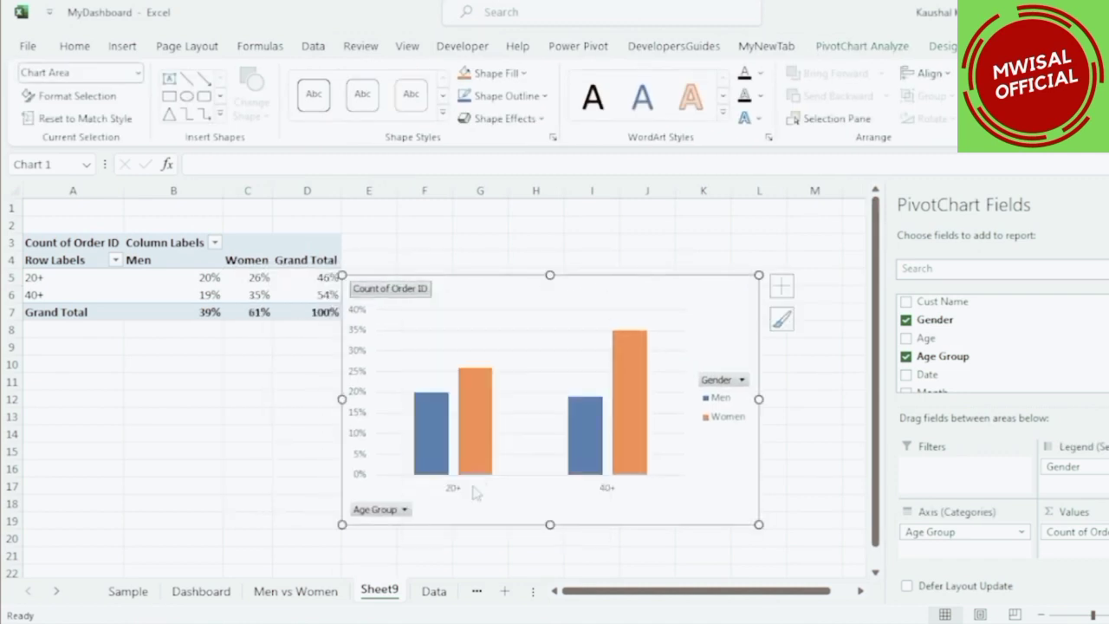
Add a chart title to the column chart reading "Age & Gender".
{"action": "left_click", "coordinate": [782, 289]}
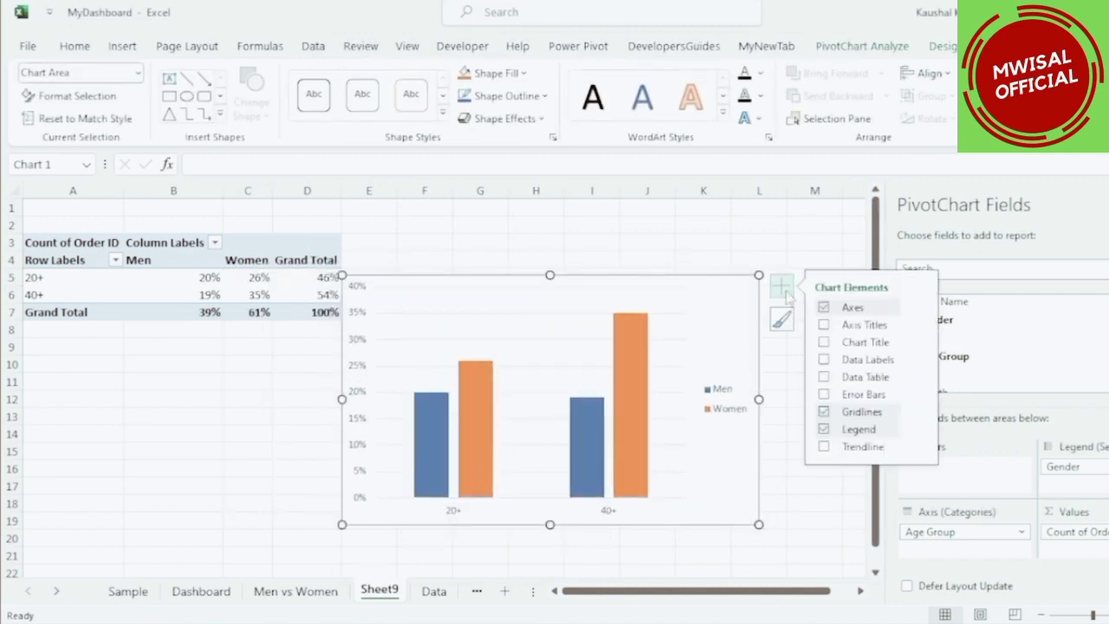
{"action": "left_click", "coordinate": [824, 342]}
{"action": "triple_click", "coordinate": [574, 295]}
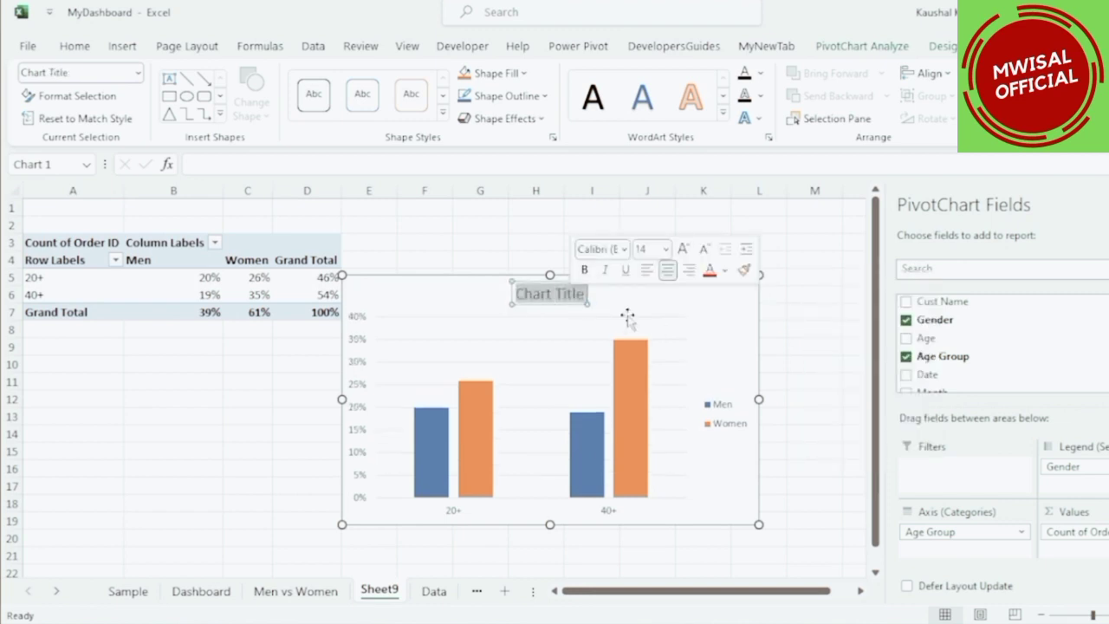
{"action": "key", "text": "BackSpace"}
{"action": "type", "text": "Age & Gender"}
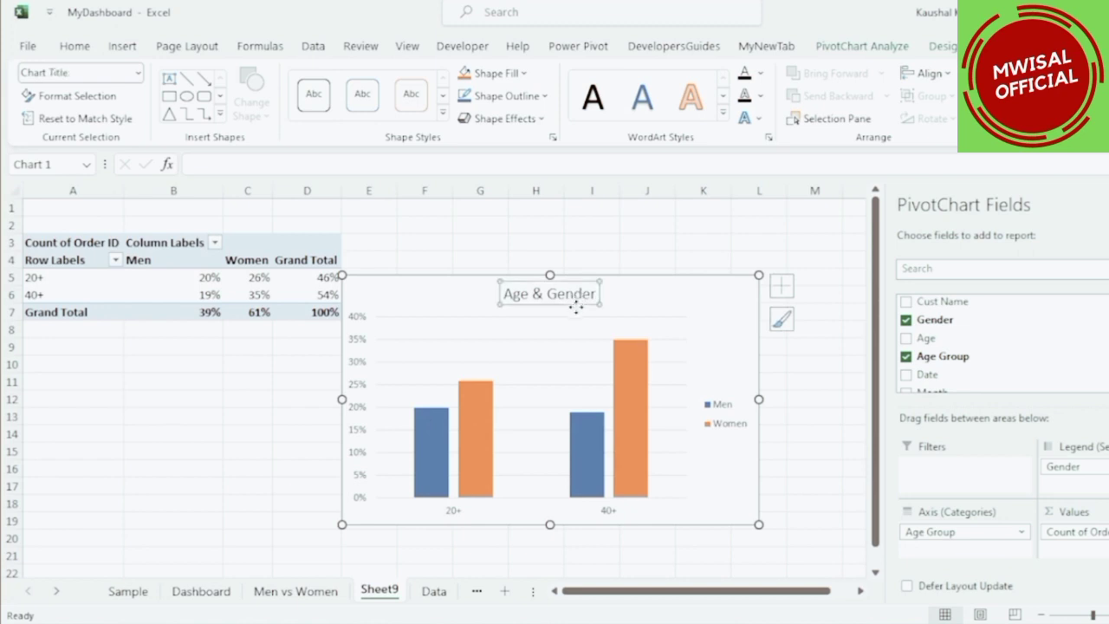
Move the chart title to the upper left and place the legend at the top beside it.
{"action": "left_click_drag", "start_coordinate": [570, 305], "coordinate": [460, 306]}
{"action": "left_click", "coordinate": [718, 424]}
{"action": "left_click_drag", "start_coordinate": [720, 429], "coordinate": [571, 320]}
{"action": "left_click_drag", "start_coordinate": [552, 312], "coordinate": [642, 294]}
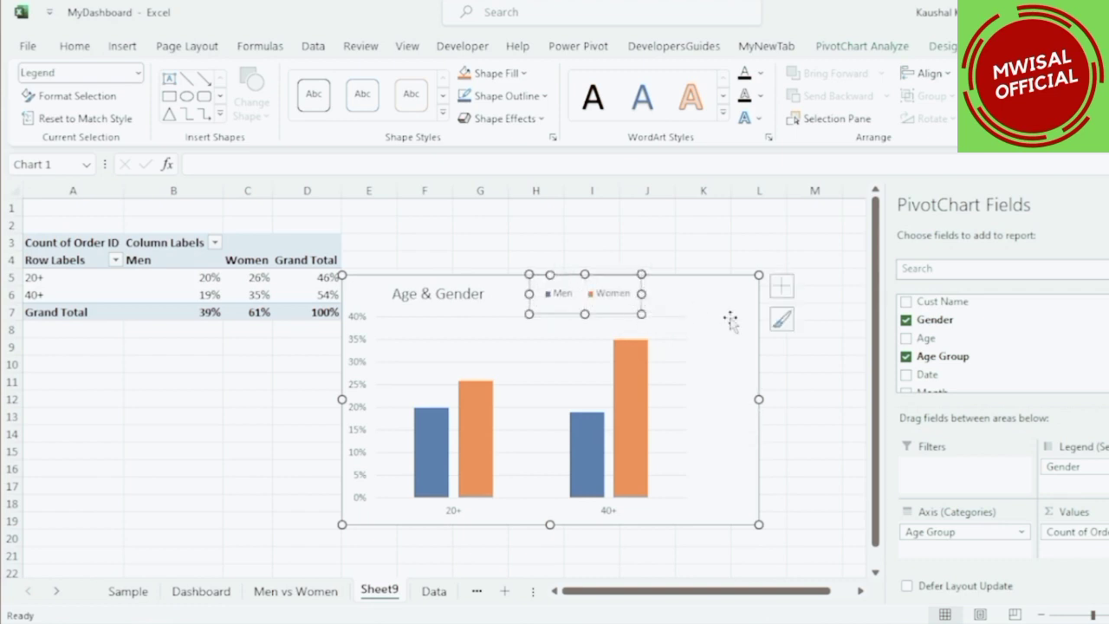
Remove the chart's gridlines and widen the plot area to the chart's edge.
{"action": "left_click", "coordinate": [705, 334]}
{"action": "left_click", "coordinate": [675, 340]}
{"action": "left_click", "coordinate": [666, 322]}
{"action": "left_click_drag", "start_coordinate": [685, 406], "coordinate": [745, 407]}
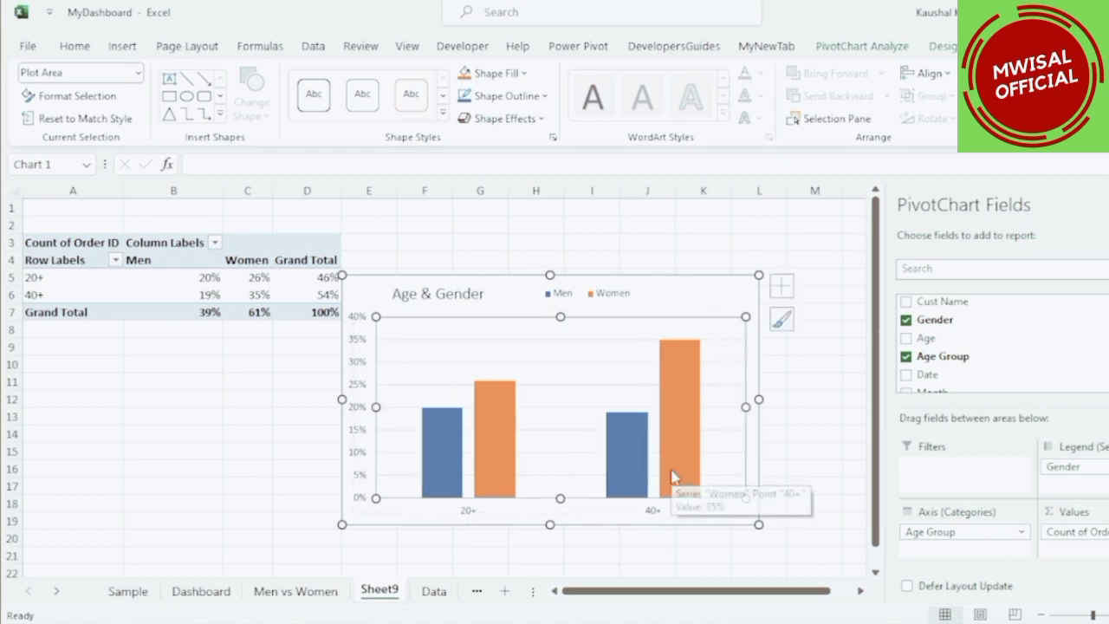
Add data labels to the columns of the Age & Gender chart.
{"action": "left_click", "coordinate": [782, 286]}
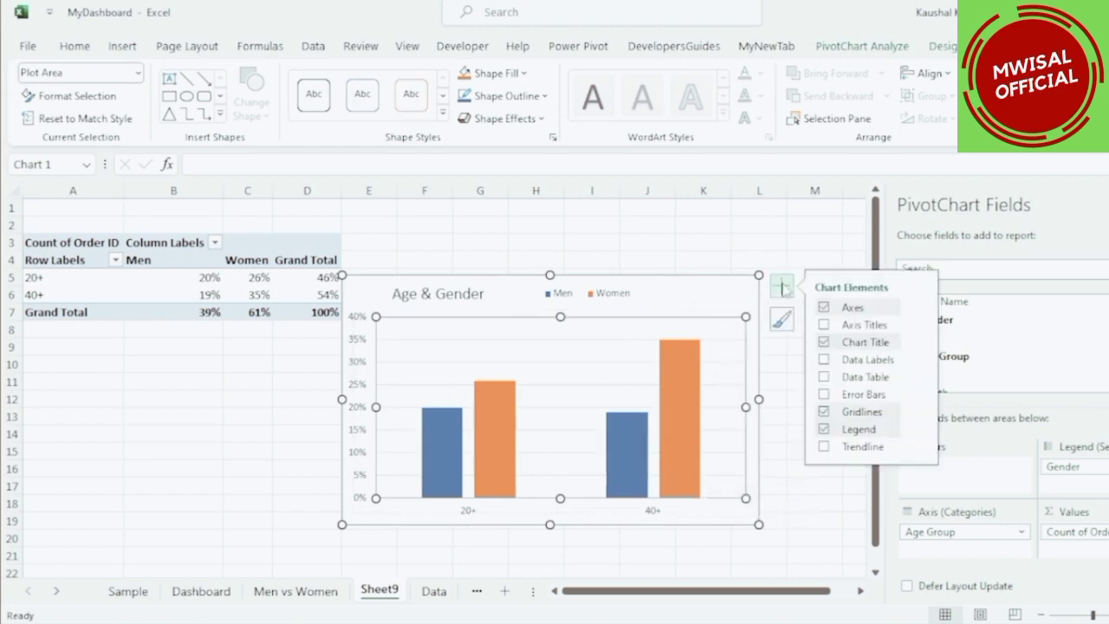
{"action": "left_click", "coordinate": [716, 294]}
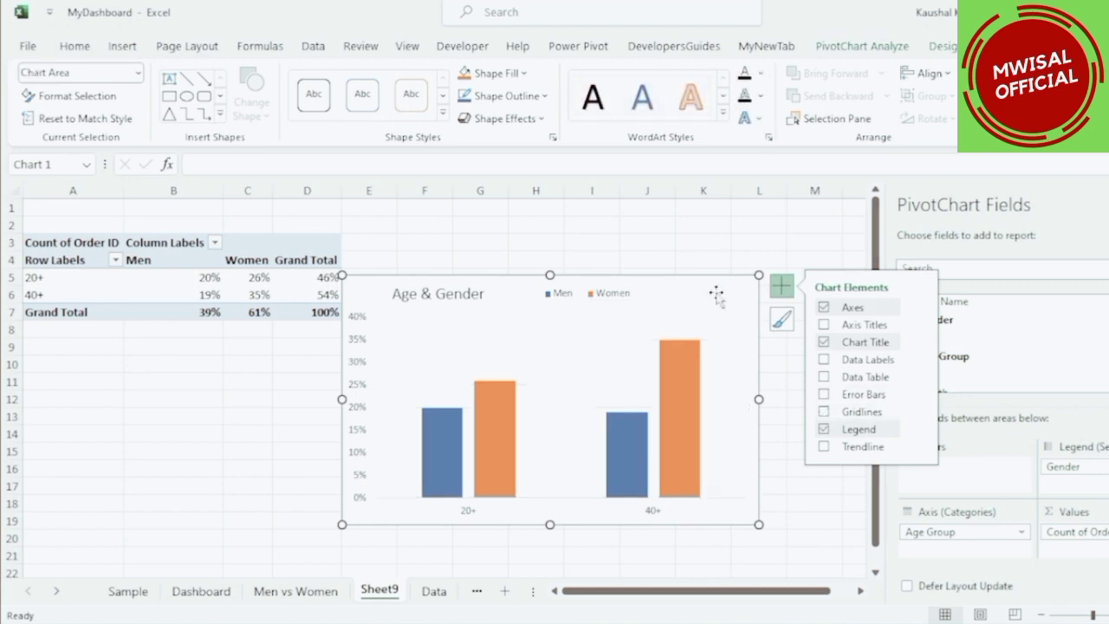
{"action": "left_click", "coordinate": [824, 360]}
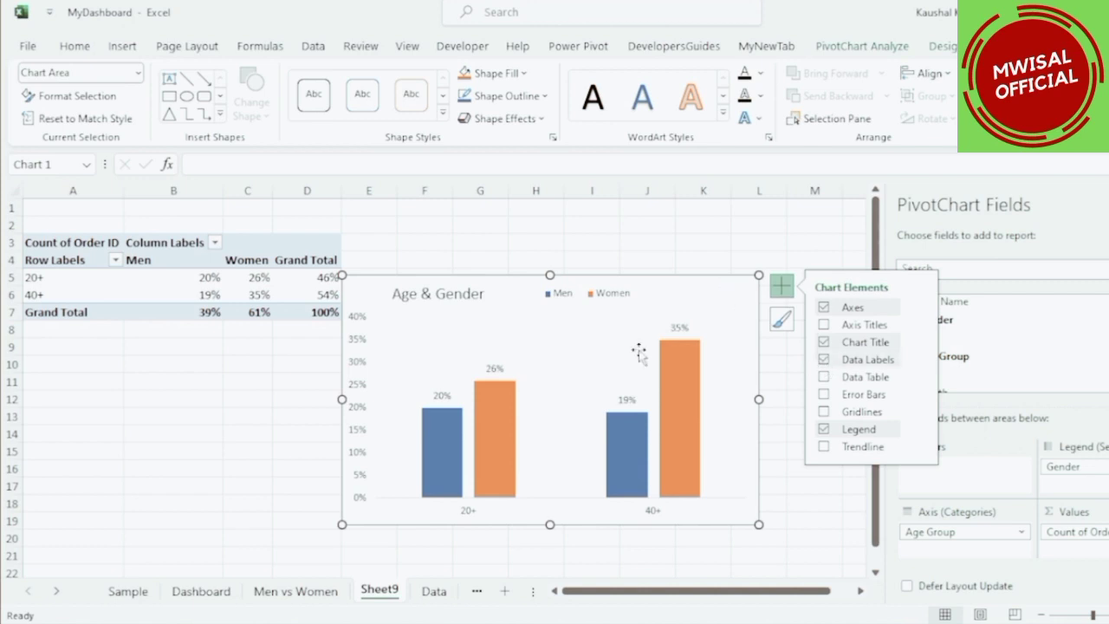
Paste the Age & Gender chart onto the Dashboard sheet and place it below the Channels chart.
{"action": "left_click", "coordinate": [221, 592]}
{"action": "left_click", "coordinate": [400, 518]}
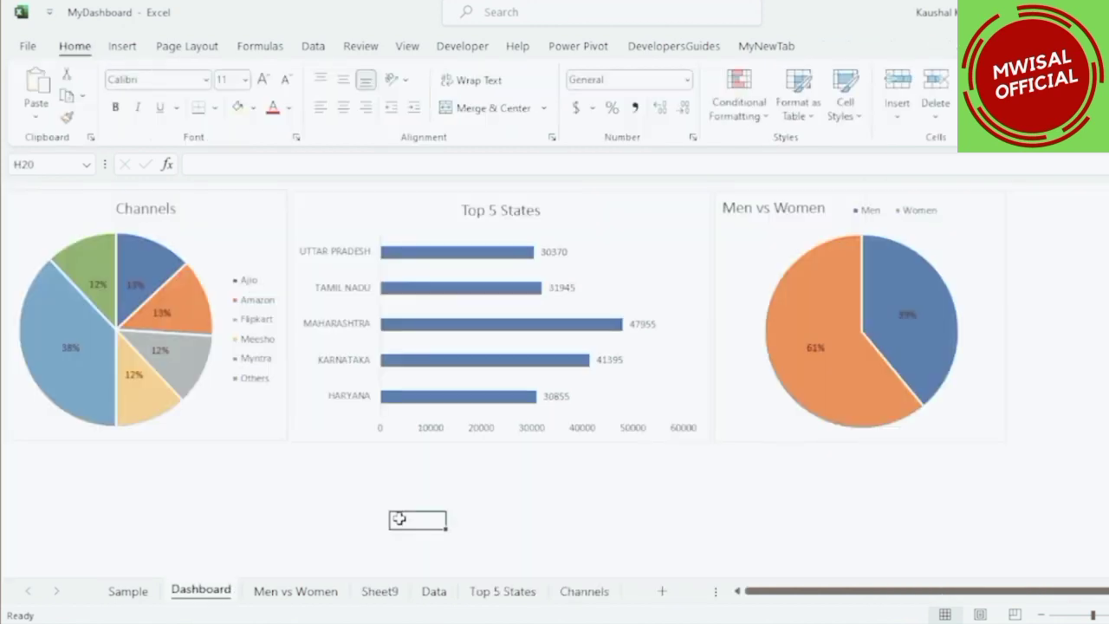
{"action": "key", "text": "ctrl+v"}
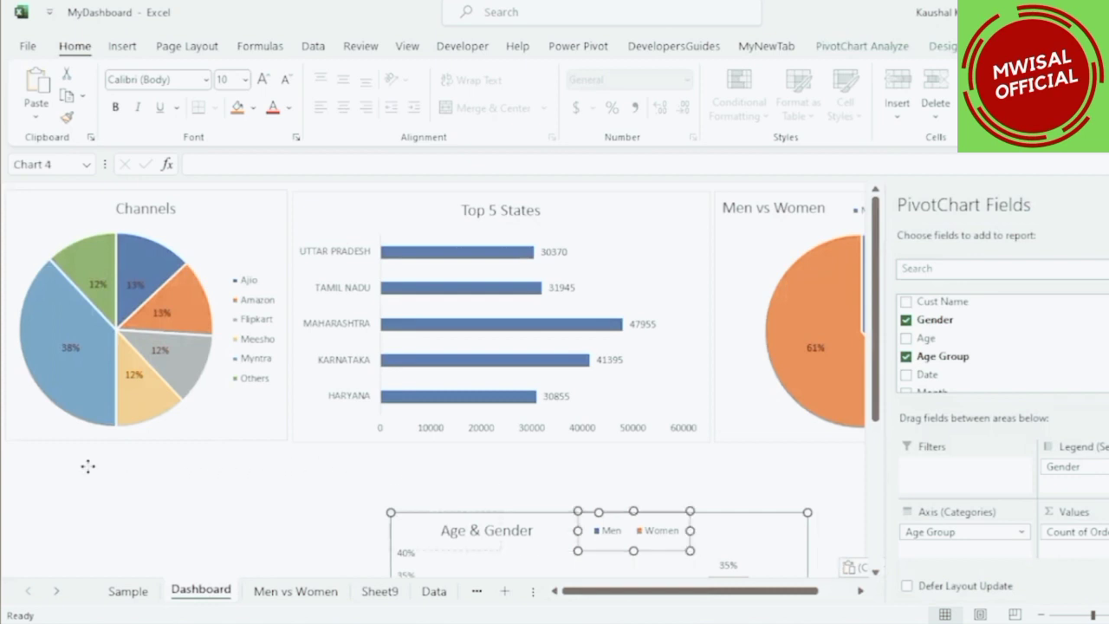
{"action": "left_click_drag", "start_coordinate": [53, 453], "coordinate": [81, 469]}
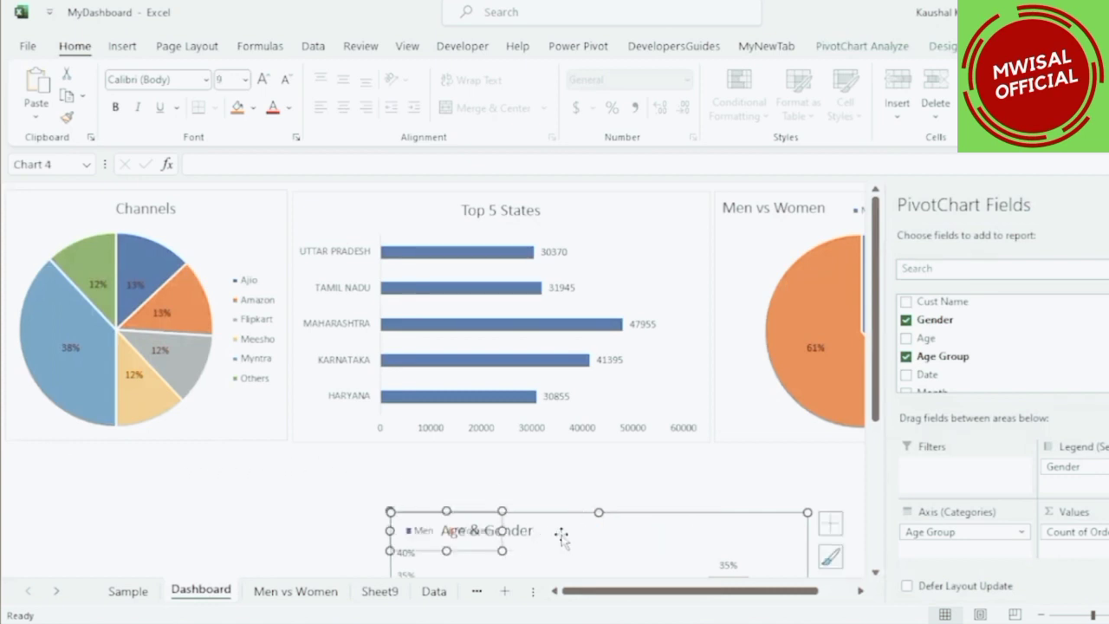
{"action": "key", "text": "ctrl+z"}
{"action": "left_click_drag", "start_coordinate": [725, 526], "coordinate": [341, 461]}
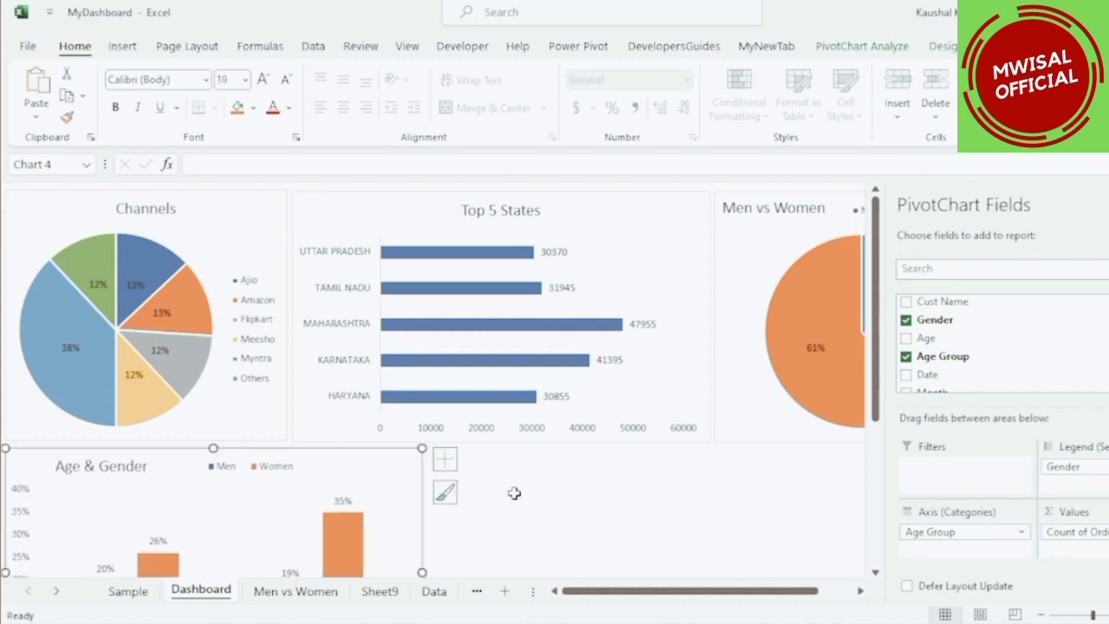
Collapse the ribbon to give the dashboard more room.
{"action": "left_click", "coordinate": [520, 486]}
{"action": "double_click", "coordinate": [74, 51]}
{"action": "left_click", "coordinate": [538, 470]}
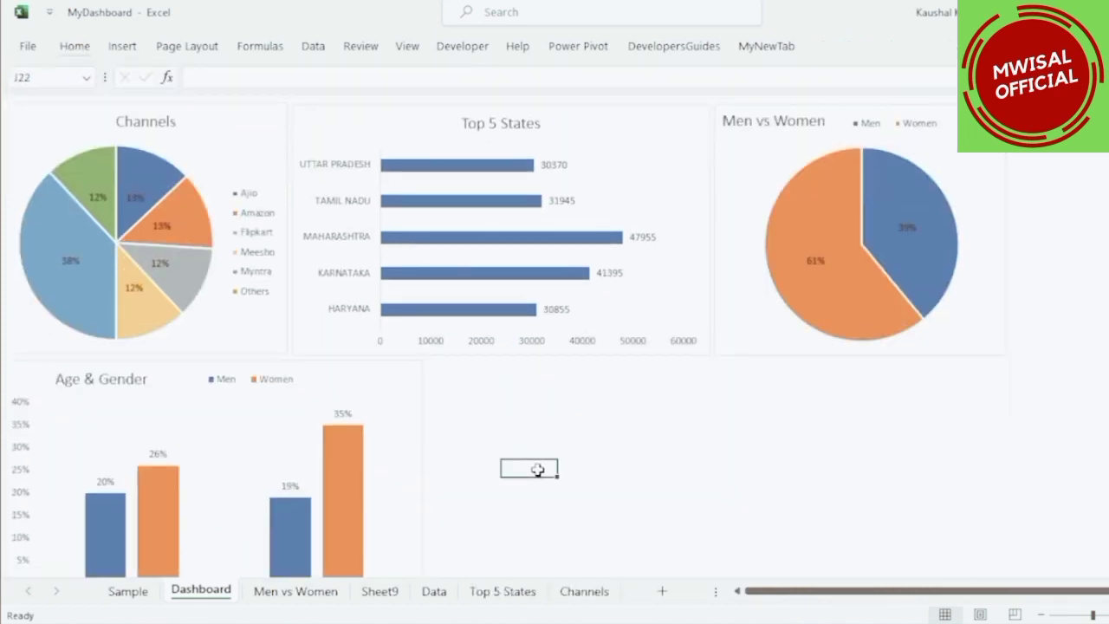
Rename the new chart sheet to "Age & Gender".
{"action": "left_click", "coordinate": [378, 595]}
{"action": "type", "text": "A"}
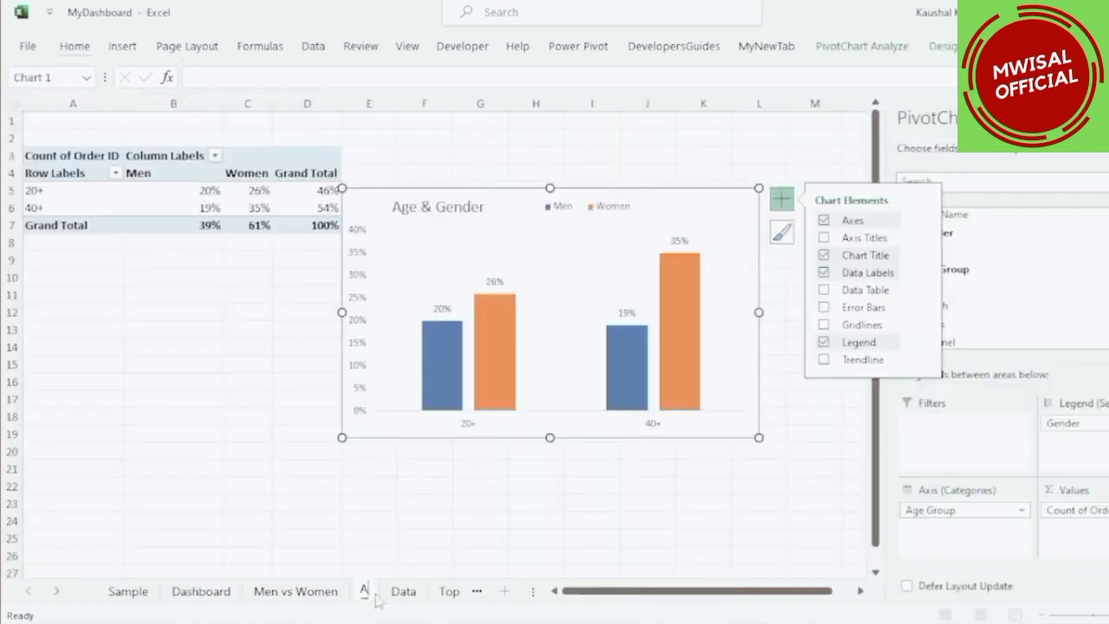
{"action": "type", "text": "ge & Gender"}
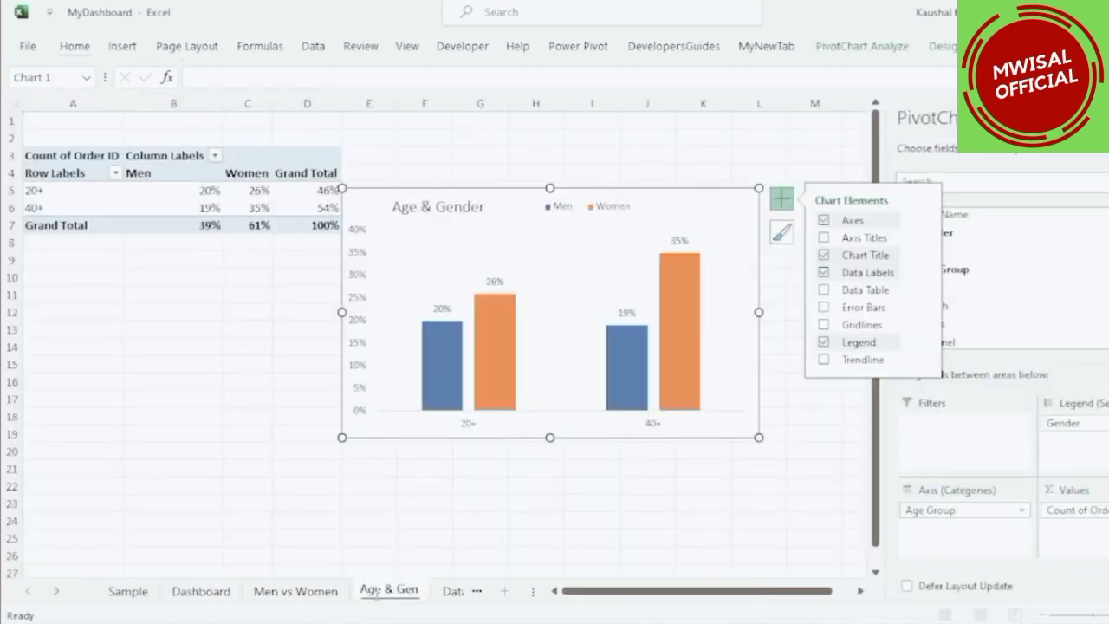
{"action": "left_click", "coordinate": [464, 523]}
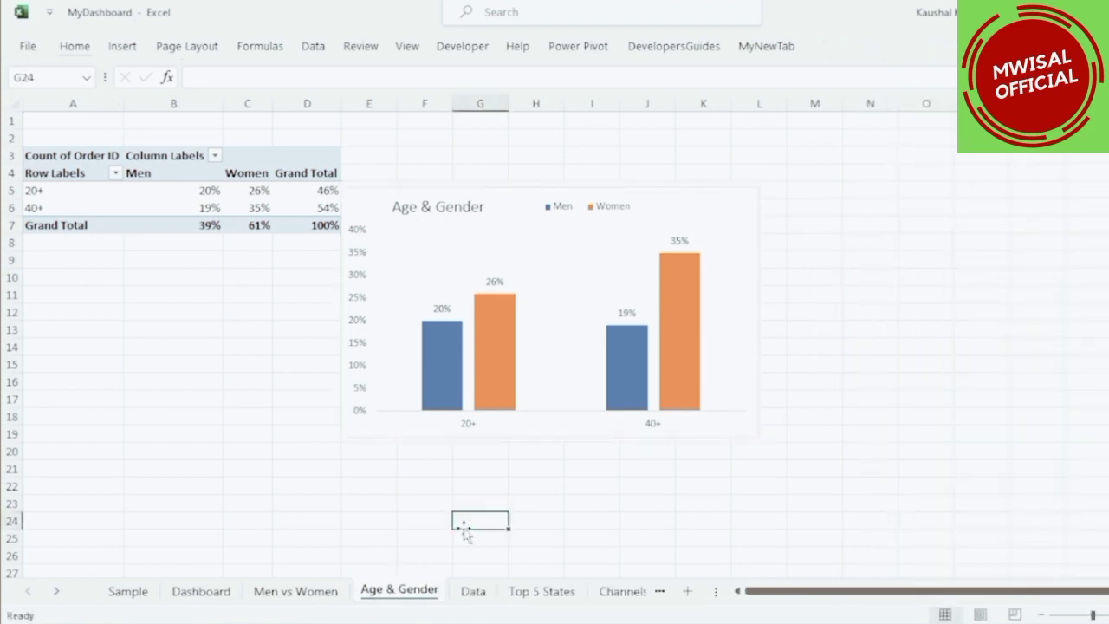
Move the Data sheet next to Dashboard and create a PivotTable from its data on a new worksheet.
{"action": "left_click_drag", "start_coordinate": [473, 591], "coordinate": [257, 598]}
{"action": "left_click", "coordinate": [231, 310]}
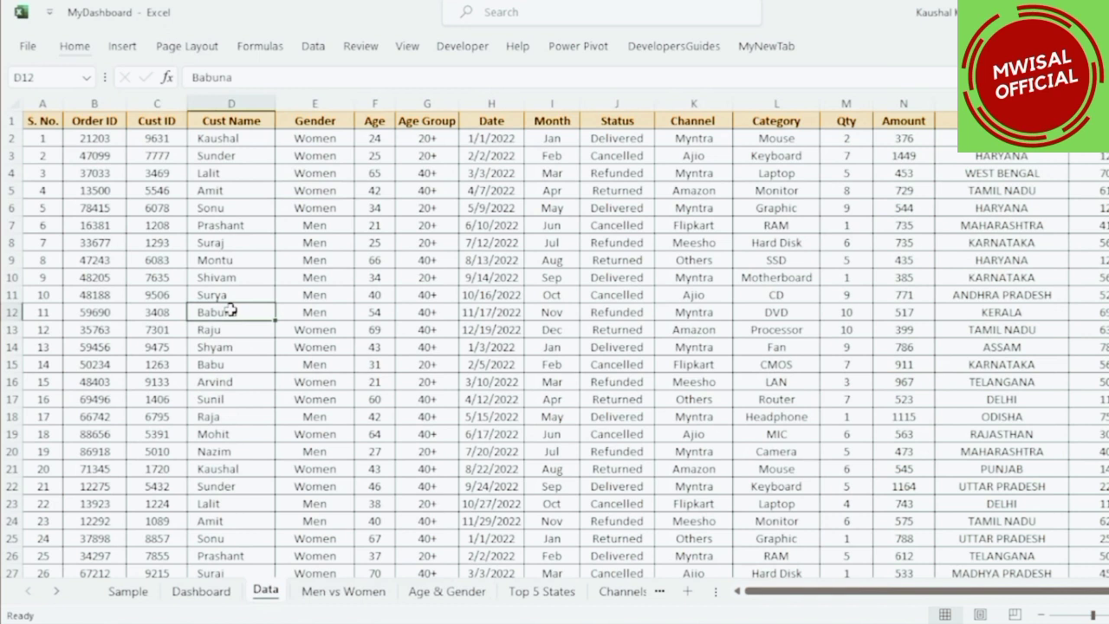
{"action": "left_click", "coordinate": [122, 46]}
{"action": "left_click", "coordinate": [50, 79]}
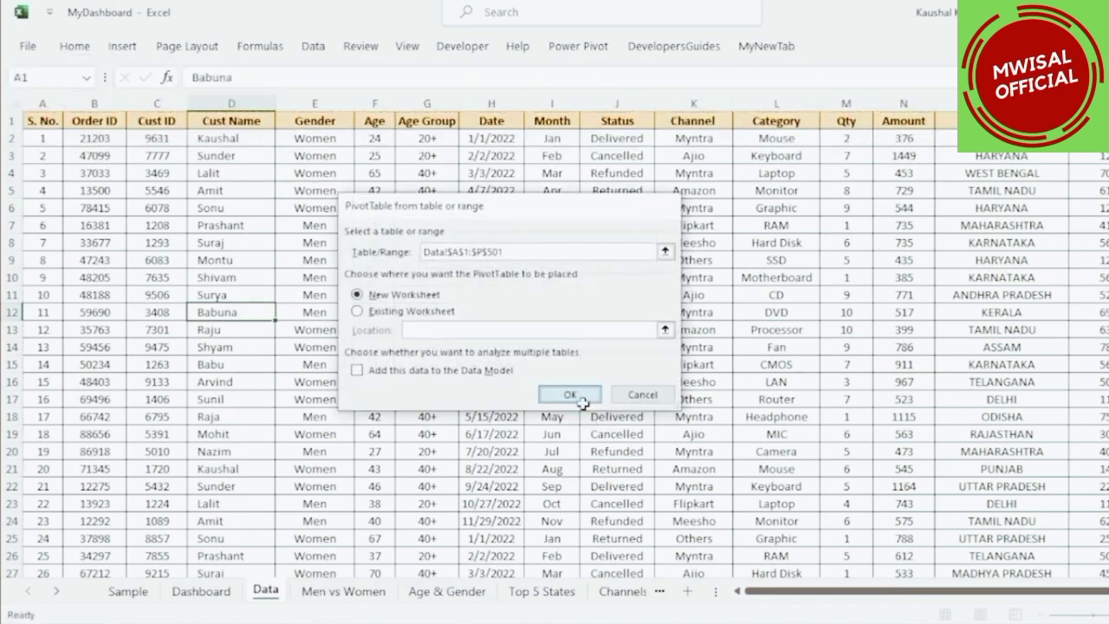
{"action": "left_click", "coordinate": [571, 395]}
Rename the new pivot sheet to "Order Status".
{"action": "double_click", "coordinate": [289, 589]}
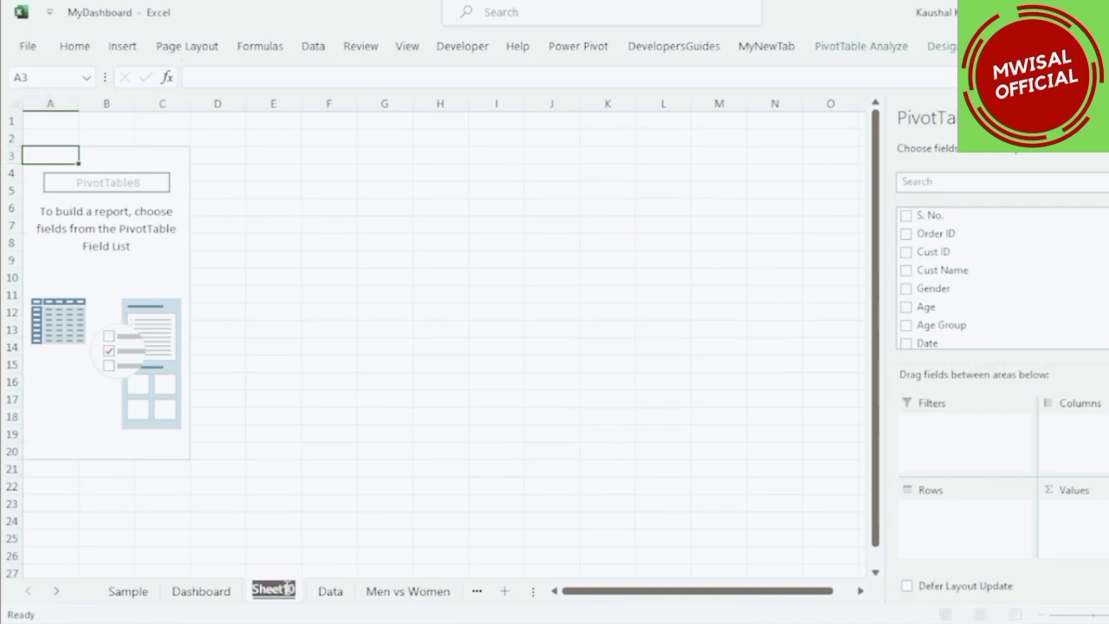
{"action": "type", "text": "Order Status"}
{"action": "key", "text": "Return"}
{"action": "left_click", "coordinate": [147, 276]}
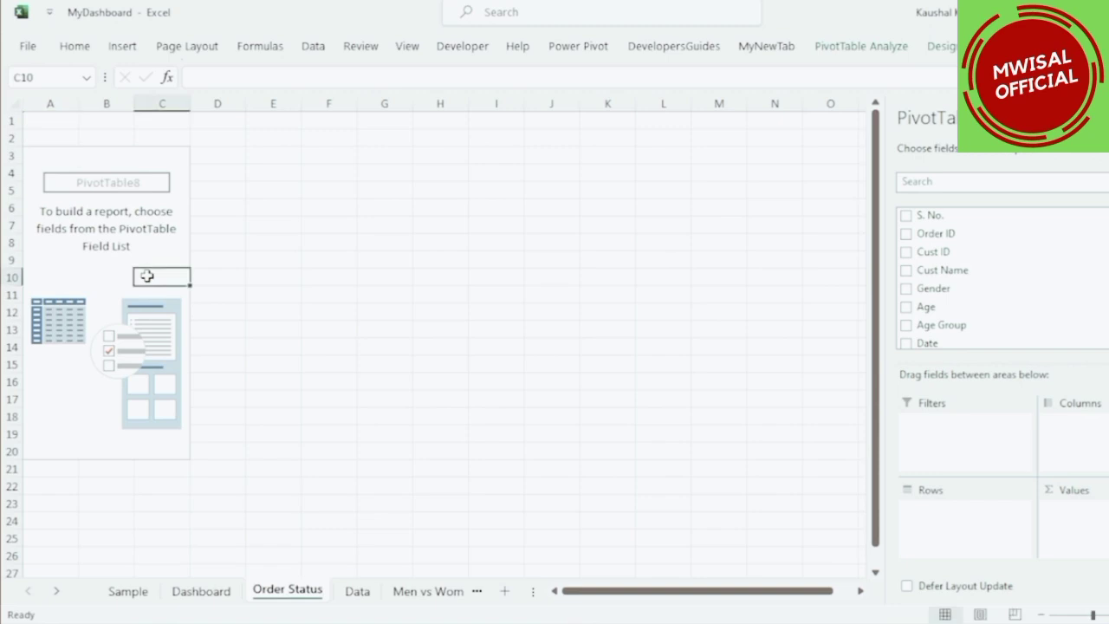
Add Status to the pivot rows and Order ID to the values.
{"action": "scroll", "coordinate": [932, 299], "scroll_direction": "down", "scroll_amount": 3}
{"action": "left_click_drag", "start_coordinate": [932, 256], "coordinate": [966, 533]}
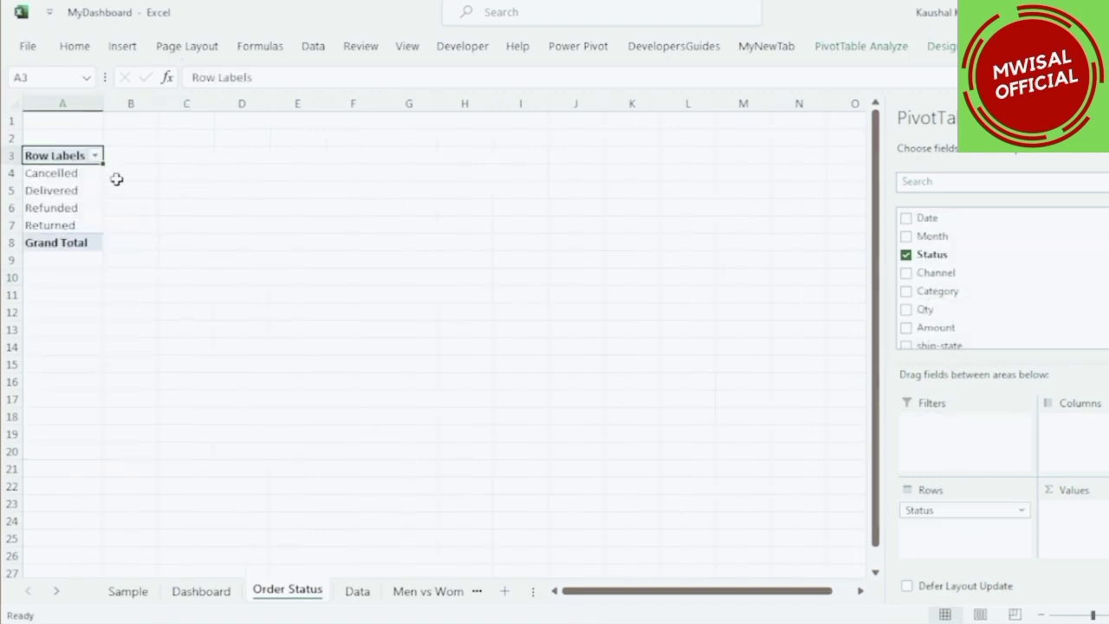
{"action": "scroll", "coordinate": [984, 310], "scroll_direction": "up", "scroll_amount": 3}
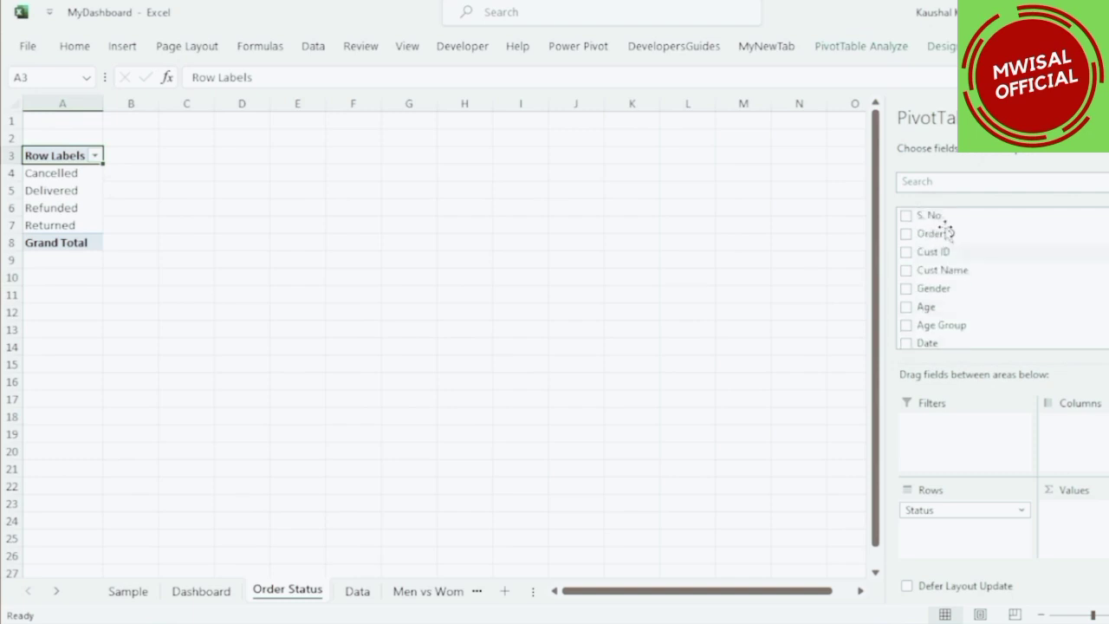
{"action": "left_click_drag", "start_coordinate": [939, 231], "coordinate": [1068, 523]}
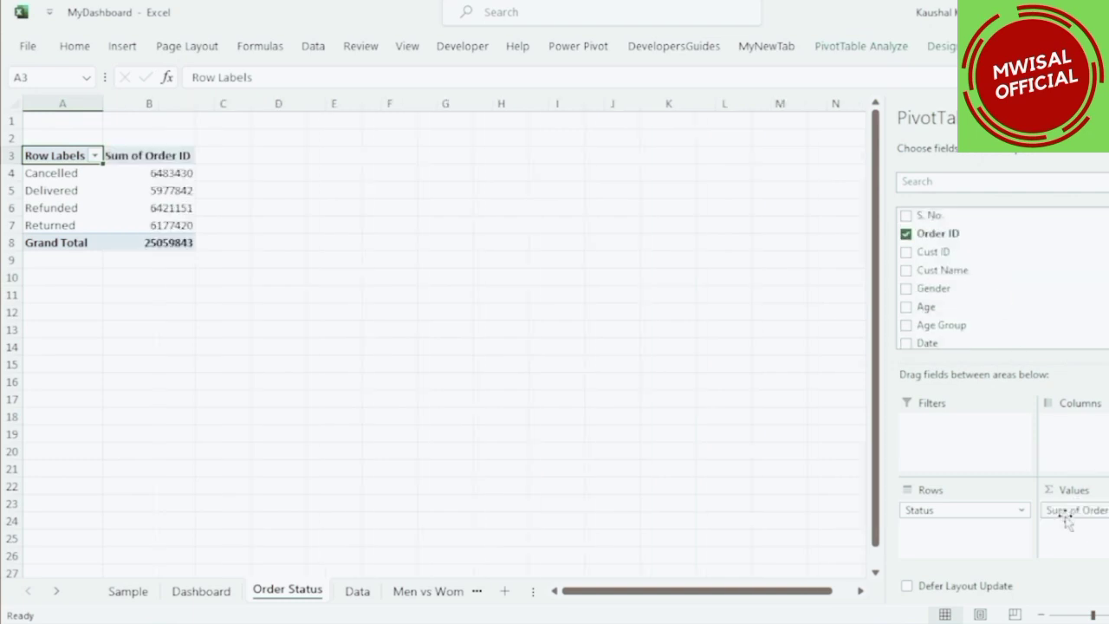
Change the Order ID value field to summarize by Count.
{"action": "left_click", "coordinate": [1074, 509]}
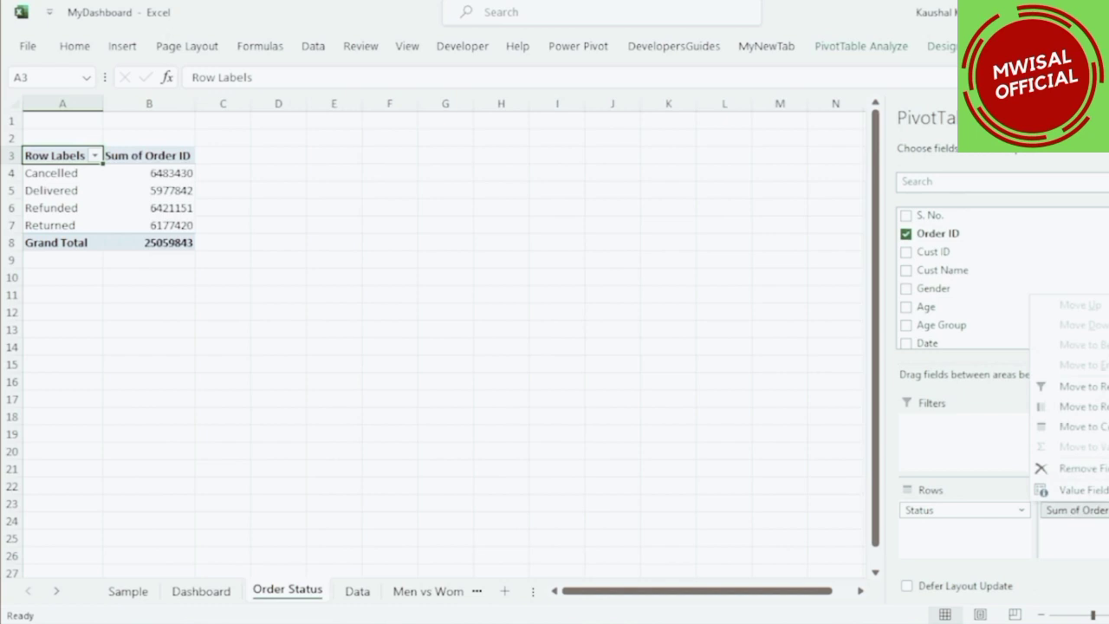
{"action": "left_click", "coordinate": [1074, 488]}
{"action": "left_click", "coordinate": [378, 301]}
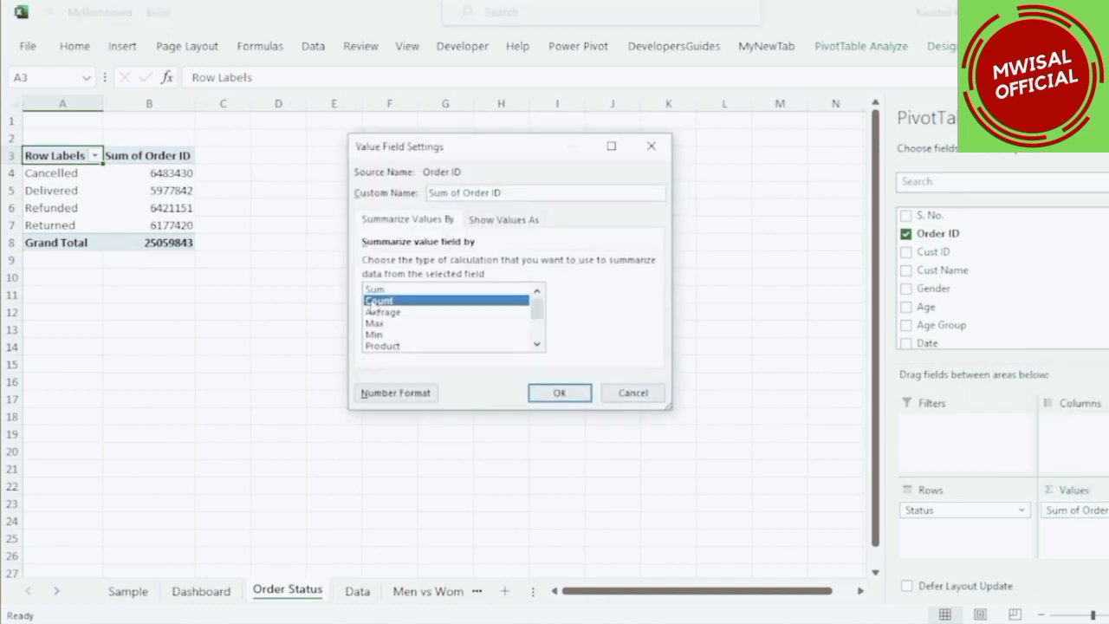
{"action": "left_click", "coordinate": [559, 392]}
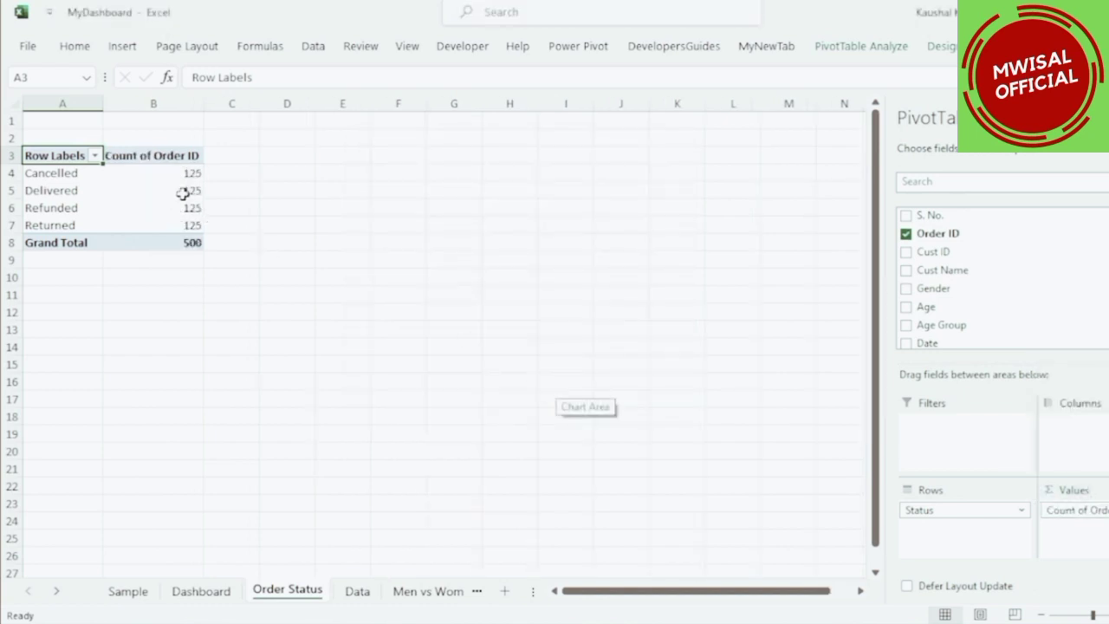
Show the Count of Order ID values as % of Grand Total.
{"action": "left_click", "coordinate": [156, 177]}
{"action": "right_click", "coordinate": [157, 178]}
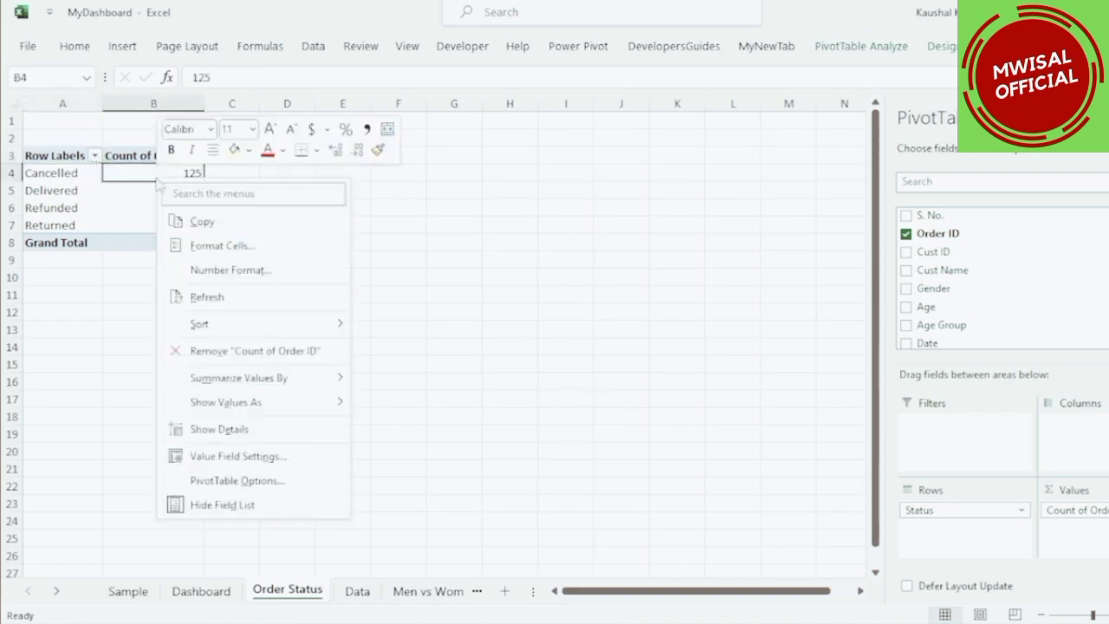
{"action": "mouse_move", "coordinate": [272, 405]}
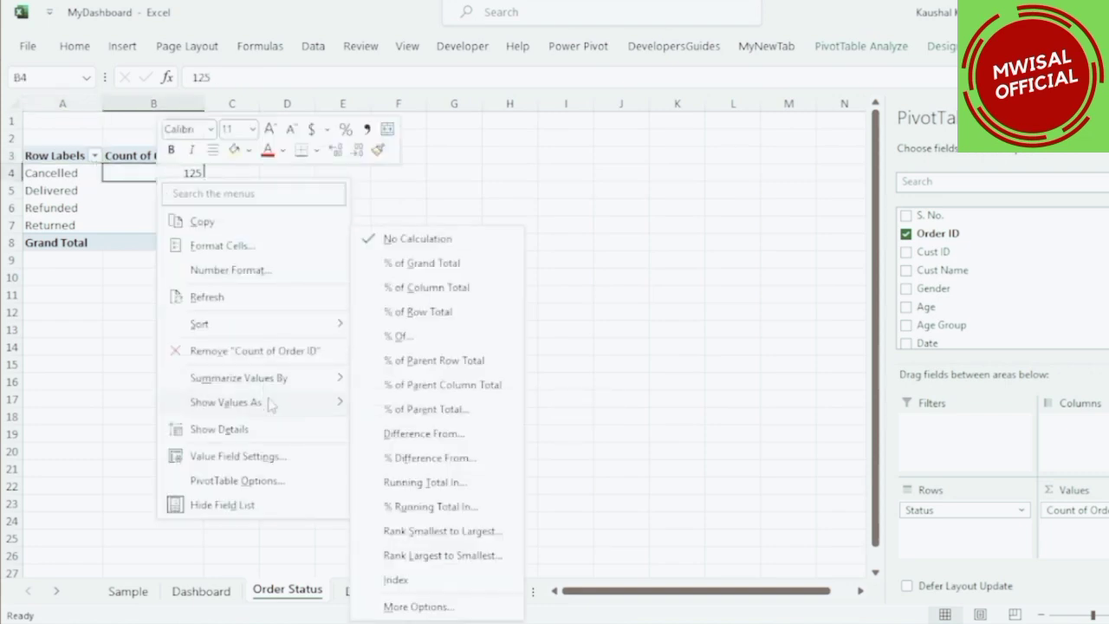
{"action": "left_click", "coordinate": [435, 268]}
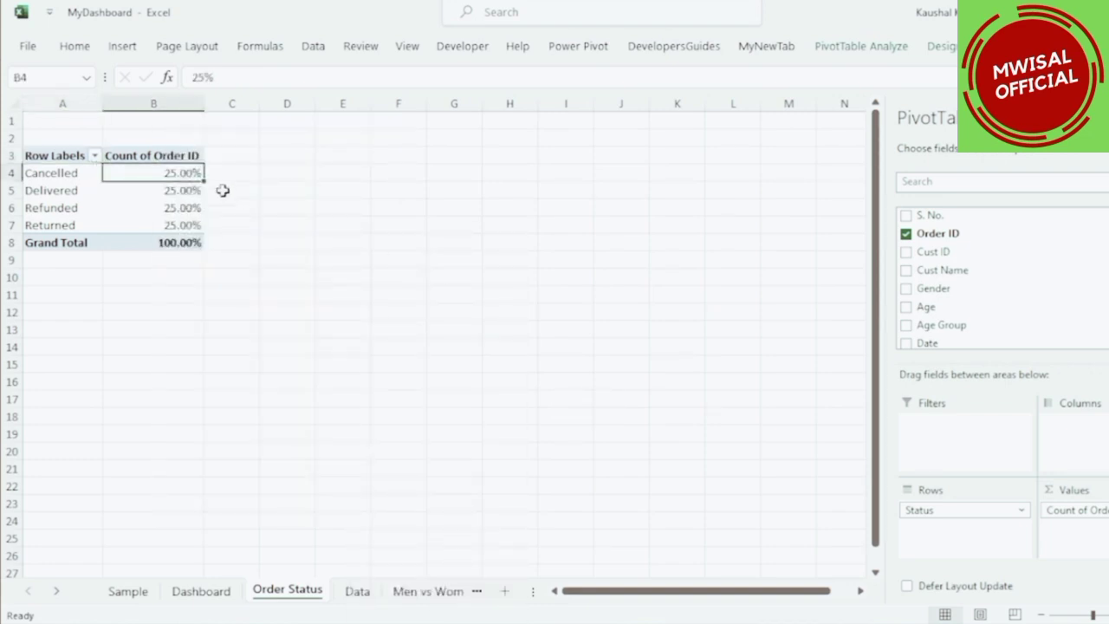
Remove the decimal places from the percentage values in column B.
{"action": "left_click_drag", "start_coordinate": [185, 178], "coordinate": [186, 241]}
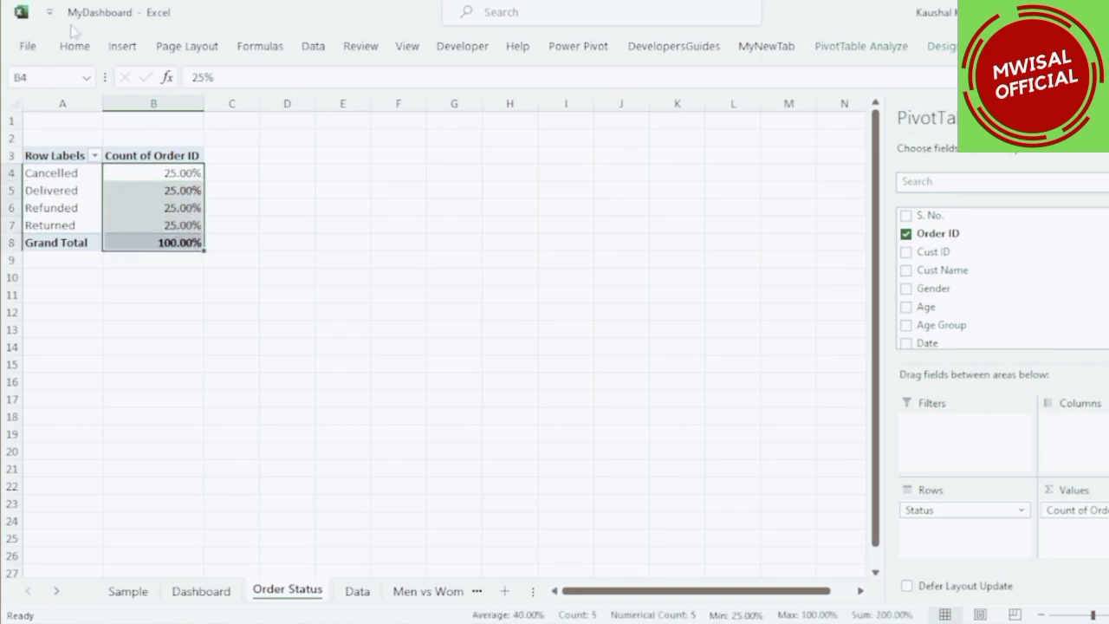
{"action": "left_click", "coordinate": [684, 107]}
{"action": "left_click", "coordinate": [684, 107]}
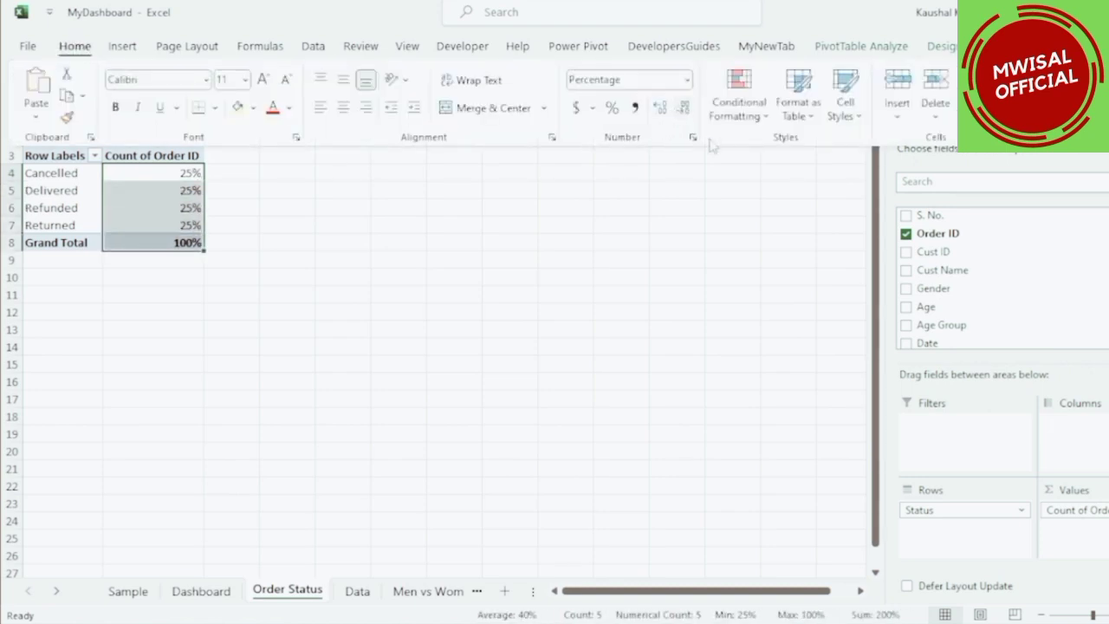
Insert a pie PivotChart from the Order Status pivot table.
{"action": "left_click", "coordinate": [858, 46]}
{"action": "left_click", "coordinate": [934, 95]}
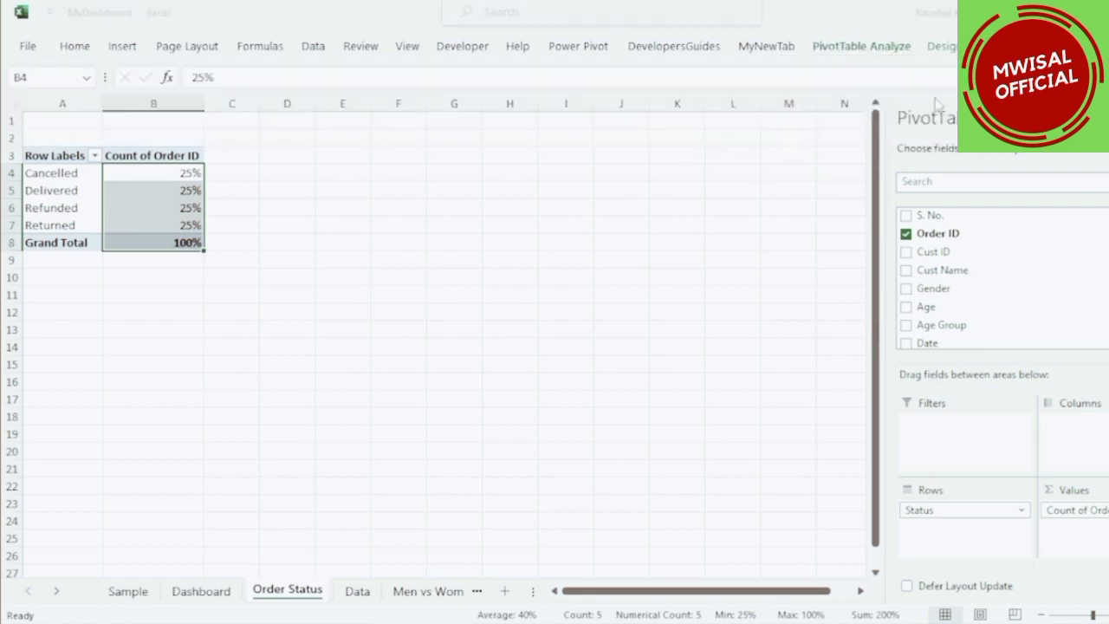
{"action": "left_click", "coordinate": [379, 208]}
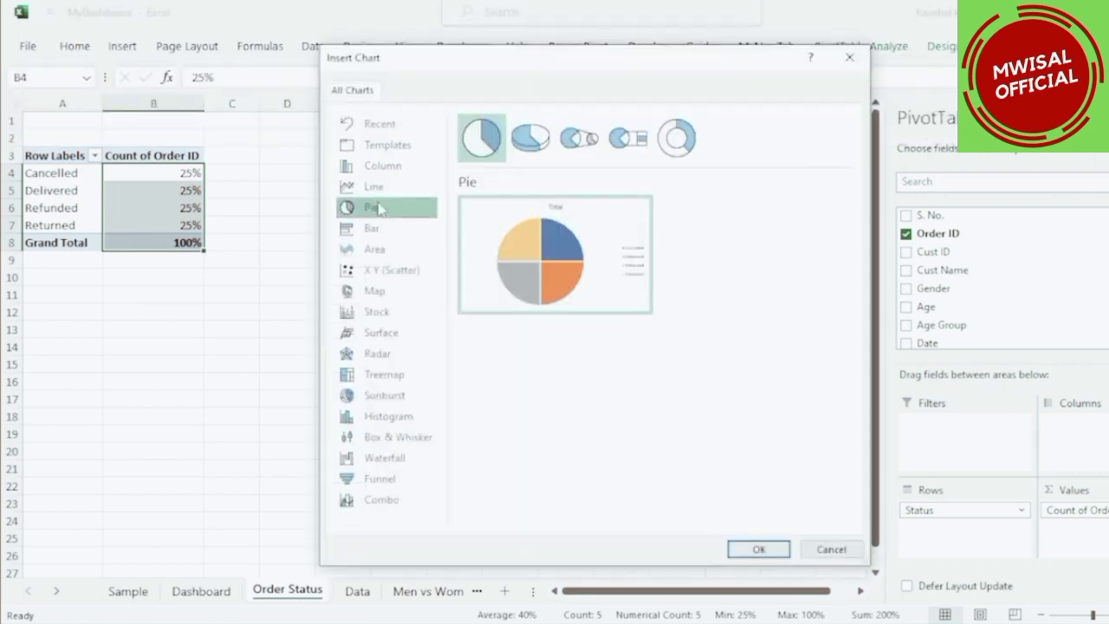
{"action": "left_click", "coordinate": [767, 549]}
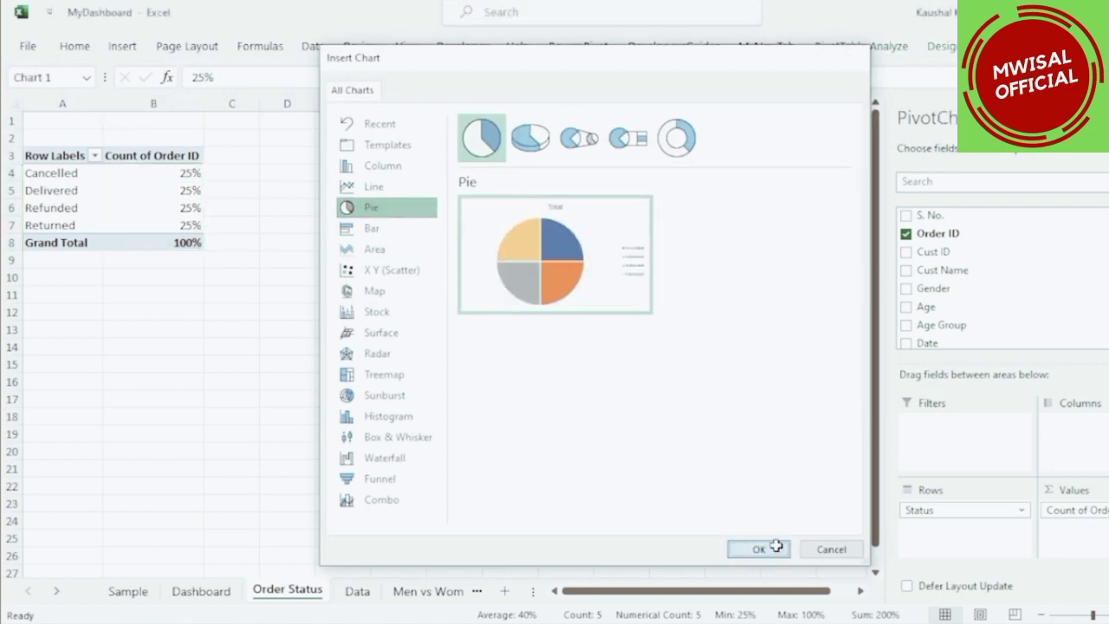
Hide all field buttons on the pie chart and narrow the chart.
{"action": "right_click", "coordinate": [289, 242]}
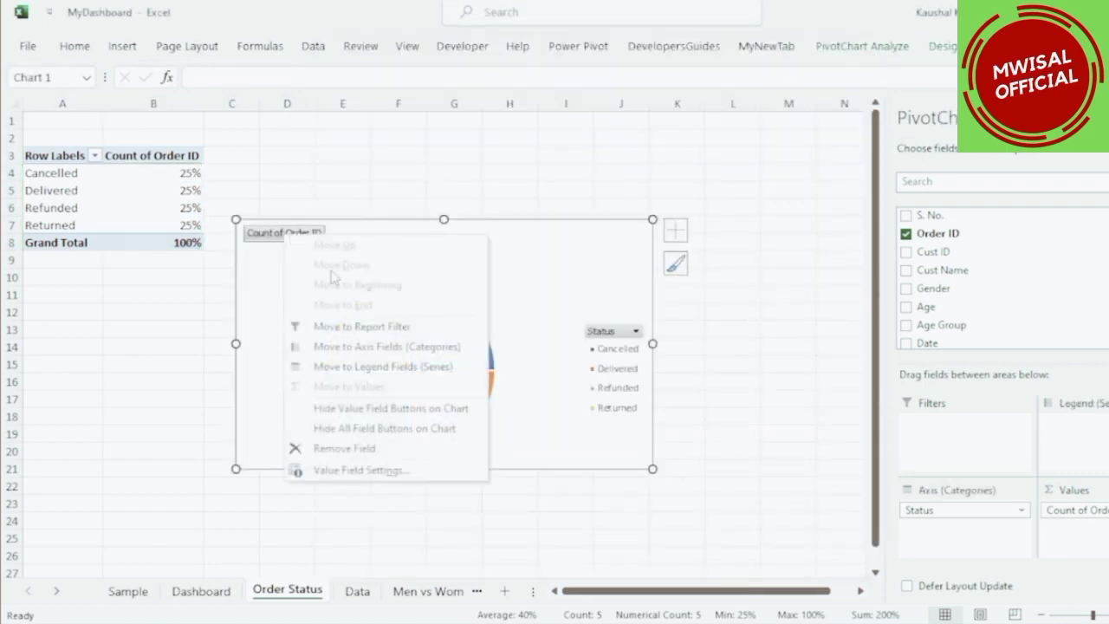
{"action": "left_click", "coordinate": [350, 429]}
{"action": "left_click_drag", "start_coordinate": [655, 343], "coordinate": [526, 343]}
Set the pie chart title to "Order Status".
{"action": "left_click", "coordinate": [378, 232]}
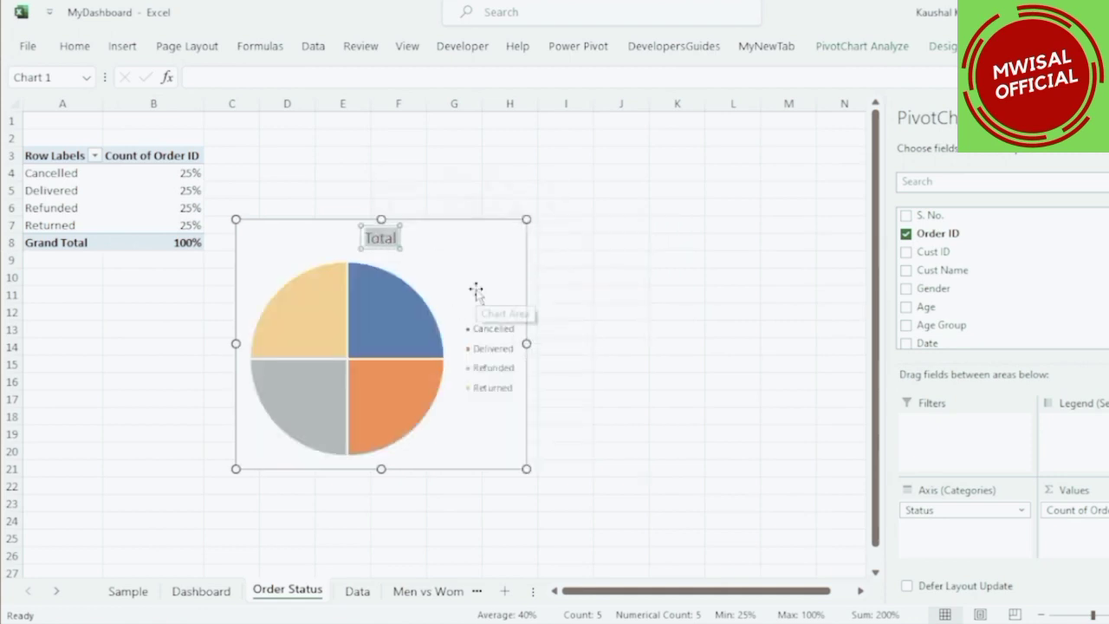
{"action": "type", "text": "Order Status"}
{"action": "left_click", "coordinate": [480, 260]}
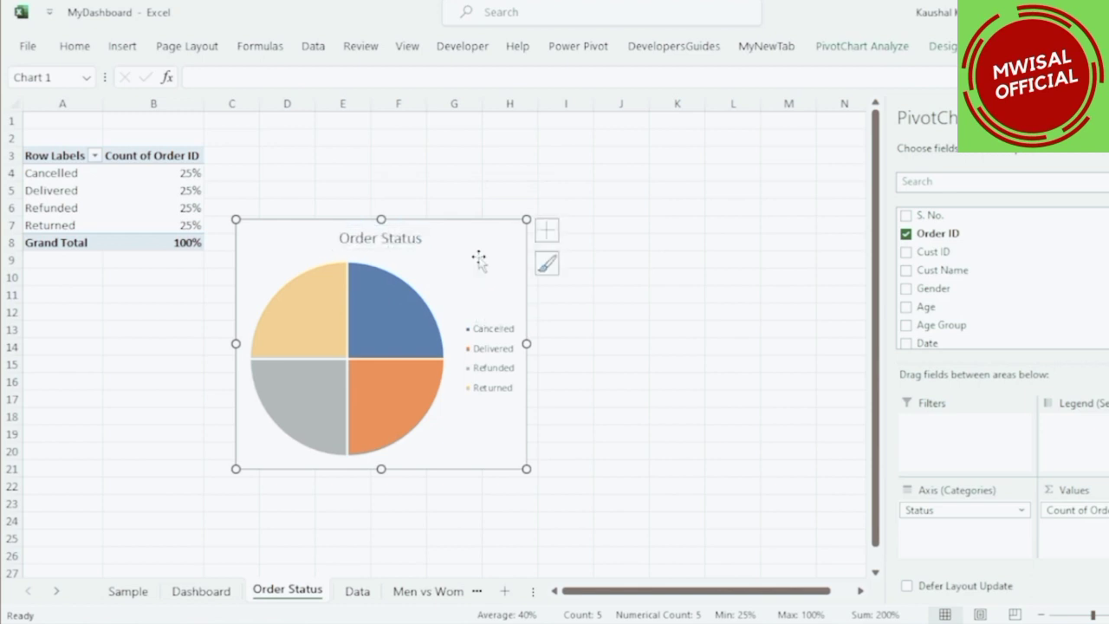
Add centered data labels to the Order Status pie chart.
{"action": "left_click", "coordinate": [547, 229]}
{"action": "left_click", "coordinate": [623, 269]}
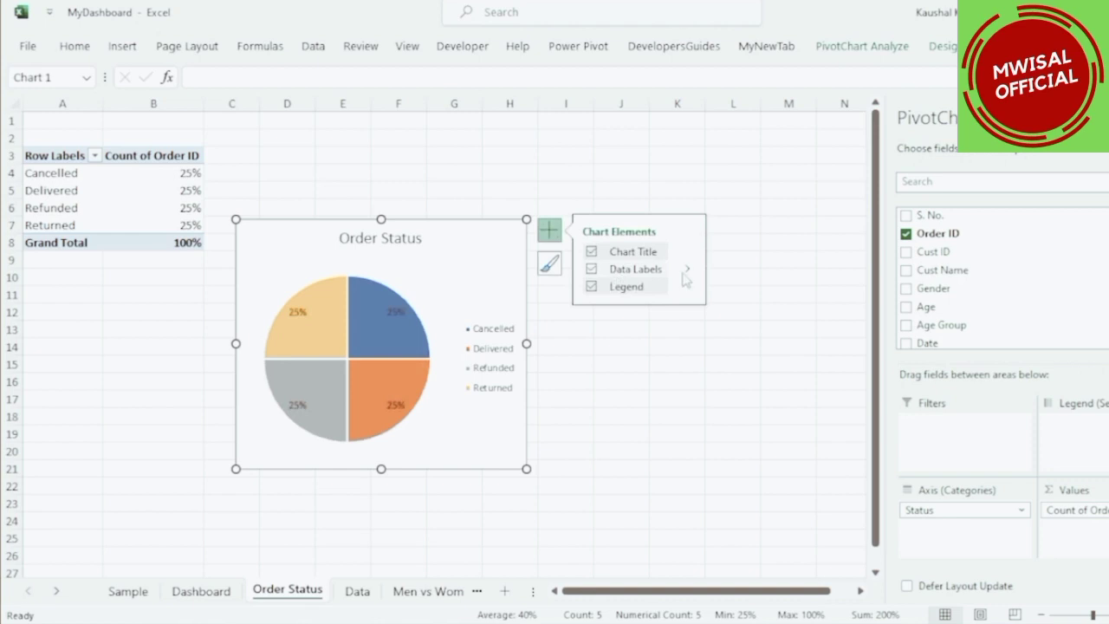
{"action": "left_click", "coordinate": [690, 272]}
{"action": "left_click", "coordinate": [735, 274]}
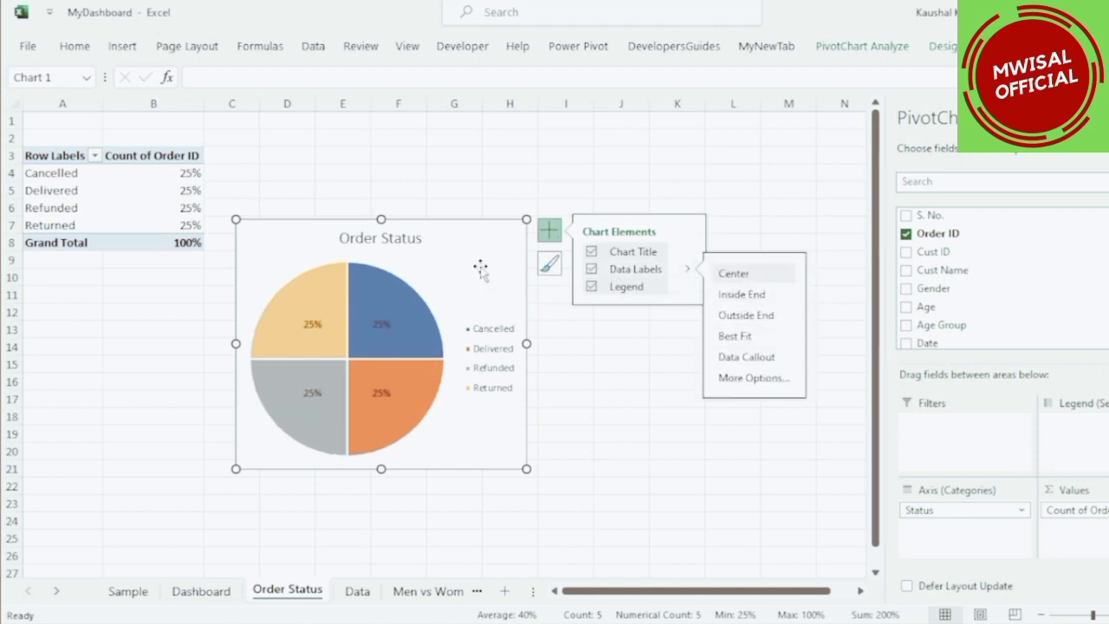
Paste the Order Status chart onto the Dashboard and place it beside the Age & Gender chart.
{"action": "left_click", "coordinate": [217, 590]}
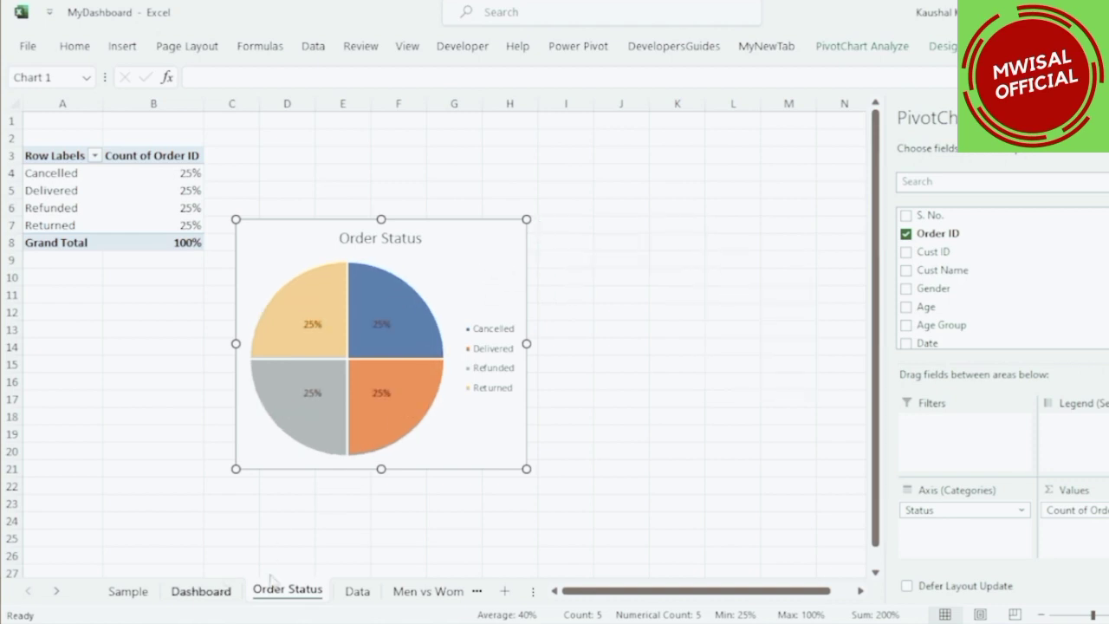
{"action": "key", "text": "ctrl+v"}
{"action": "left_click_drag", "start_coordinate": [726, 495], "coordinate": [647, 382]}
{"action": "left_click", "coordinate": [843, 482]}
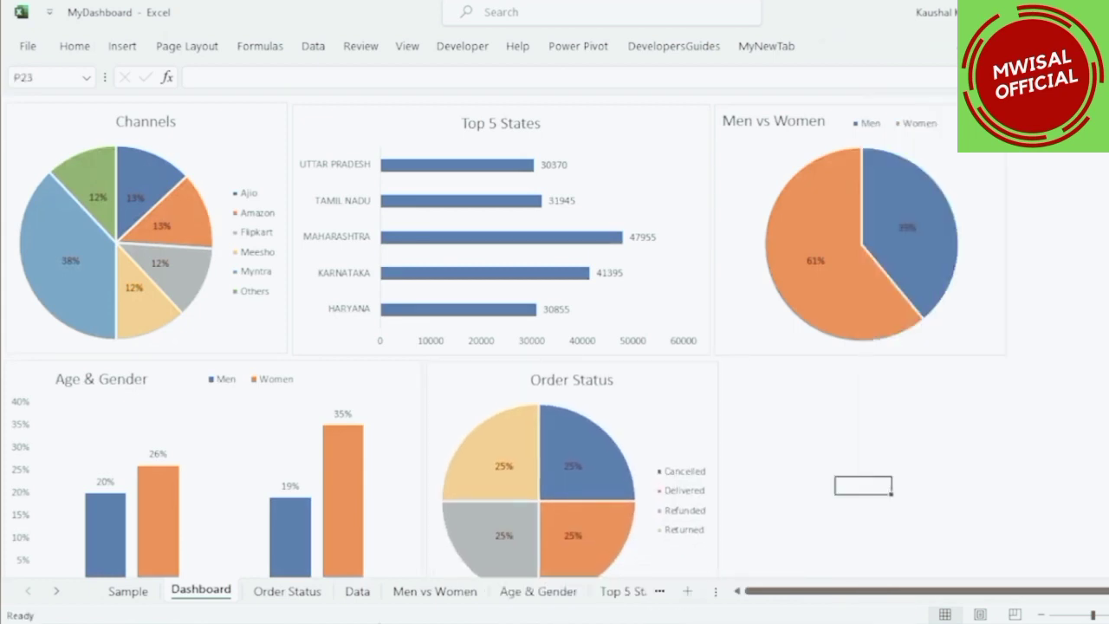
Create another PivotTable from the order data on a new worksheet.
{"action": "left_click", "coordinate": [357, 591]}
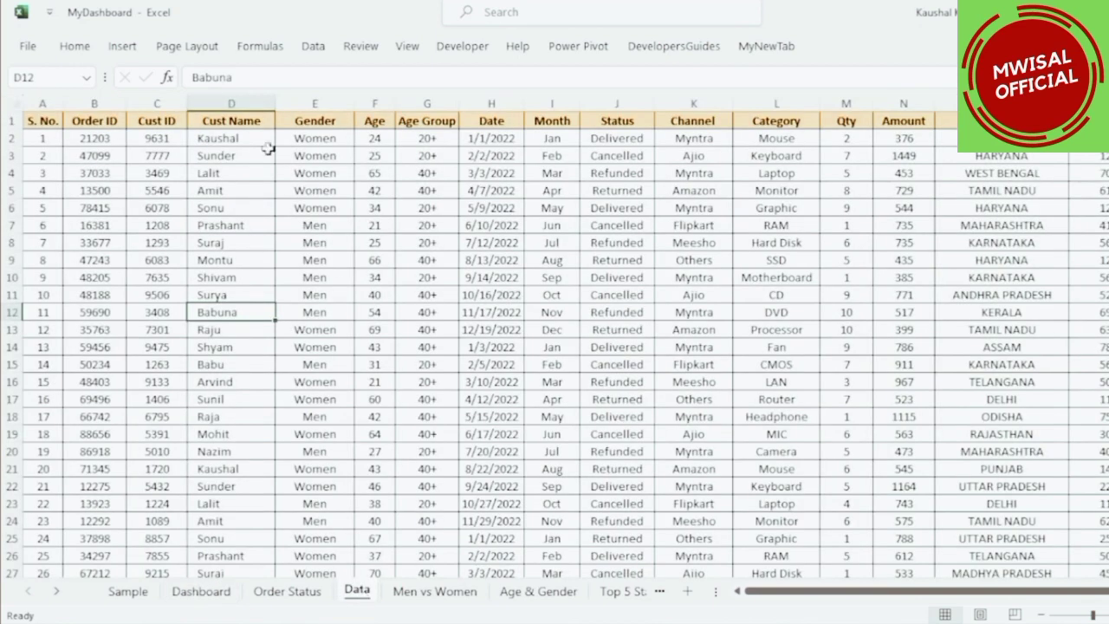
{"action": "left_click", "coordinate": [222, 170]}
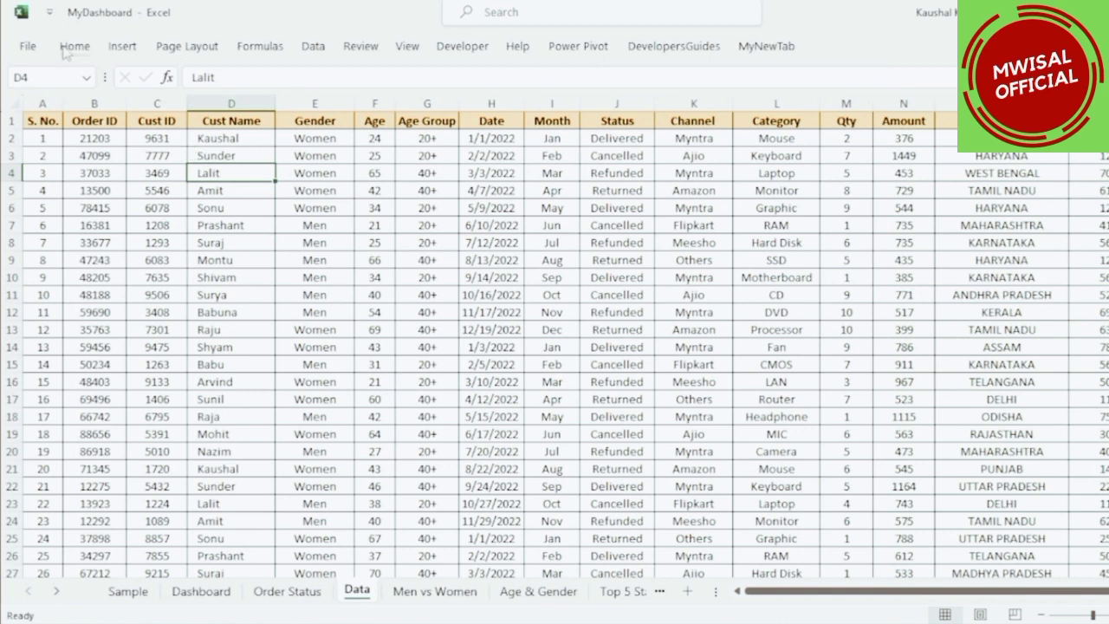
{"action": "left_click", "coordinate": [122, 46]}
{"action": "left_click", "coordinate": [45, 83]}
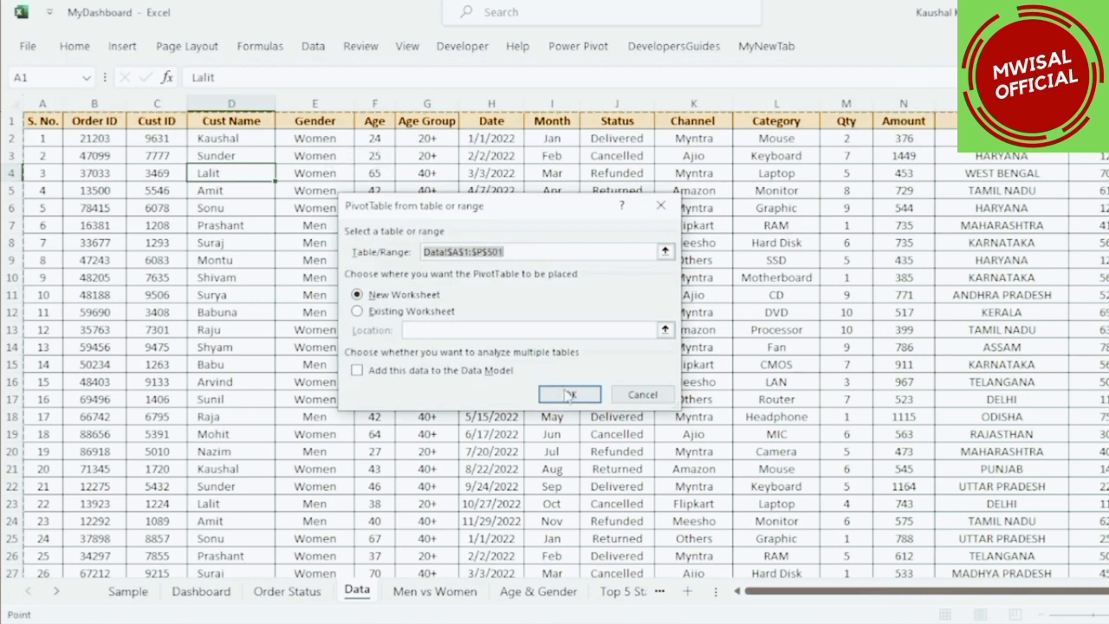
{"action": "left_click", "coordinate": [569, 395]}
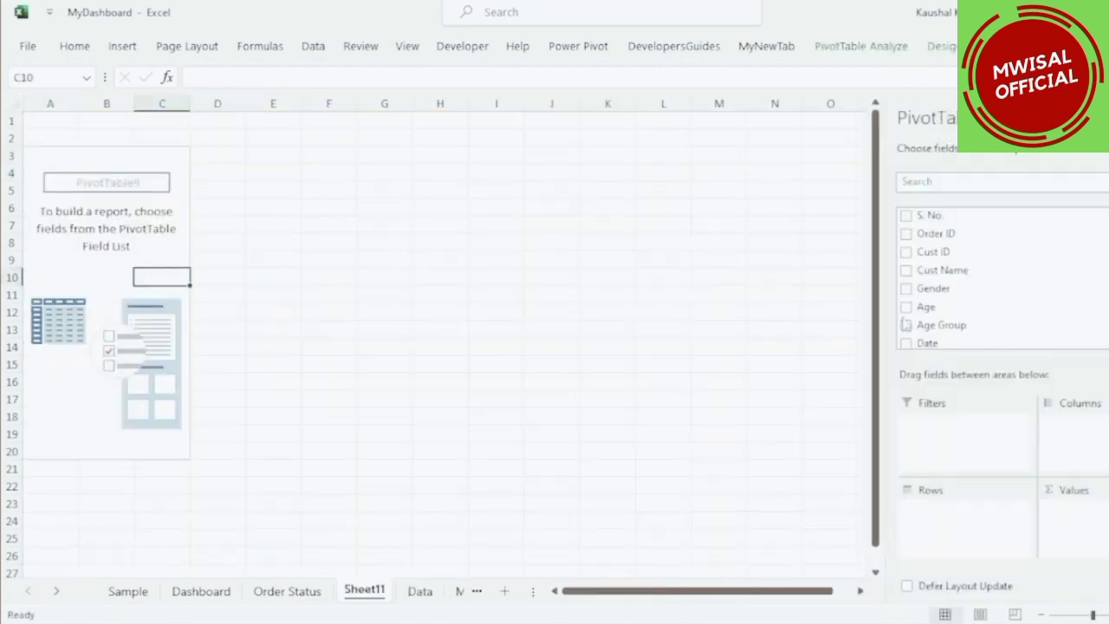
Add Order ID and Amount to the pivot values and Month to the rows.
{"action": "left_click_drag", "start_coordinate": [937, 234], "coordinate": [1068, 520]}
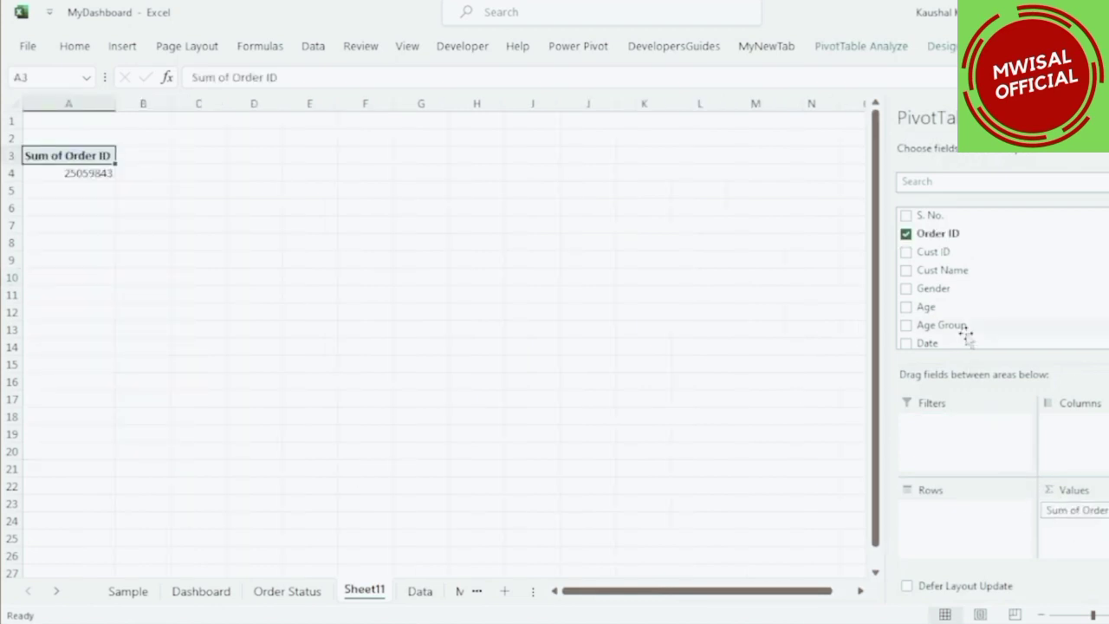
{"action": "scroll", "coordinate": [953, 329], "scroll_direction": "down", "scroll_amount": 2}
{"action": "scroll", "coordinate": [926, 277], "scroll_direction": "down", "scroll_amount": 1}
{"action": "left_click_drag", "start_coordinate": [934, 328], "coordinate": [1093, 537]}
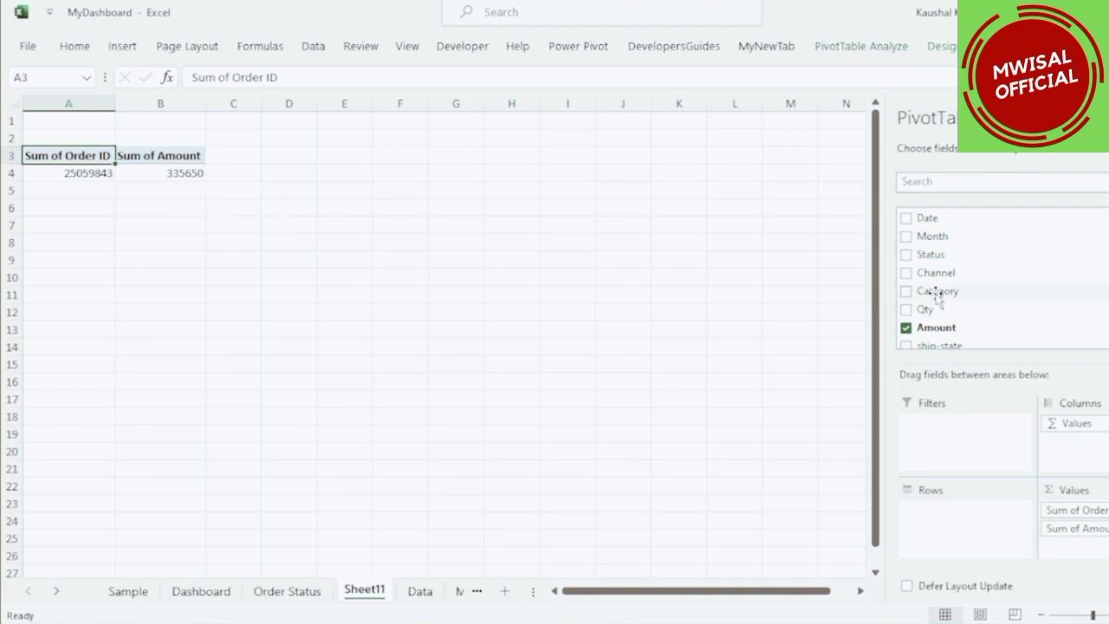
{"action": "left_click_drag", "start_coordinate": [931, 236], "coordinate": [898, 504]}
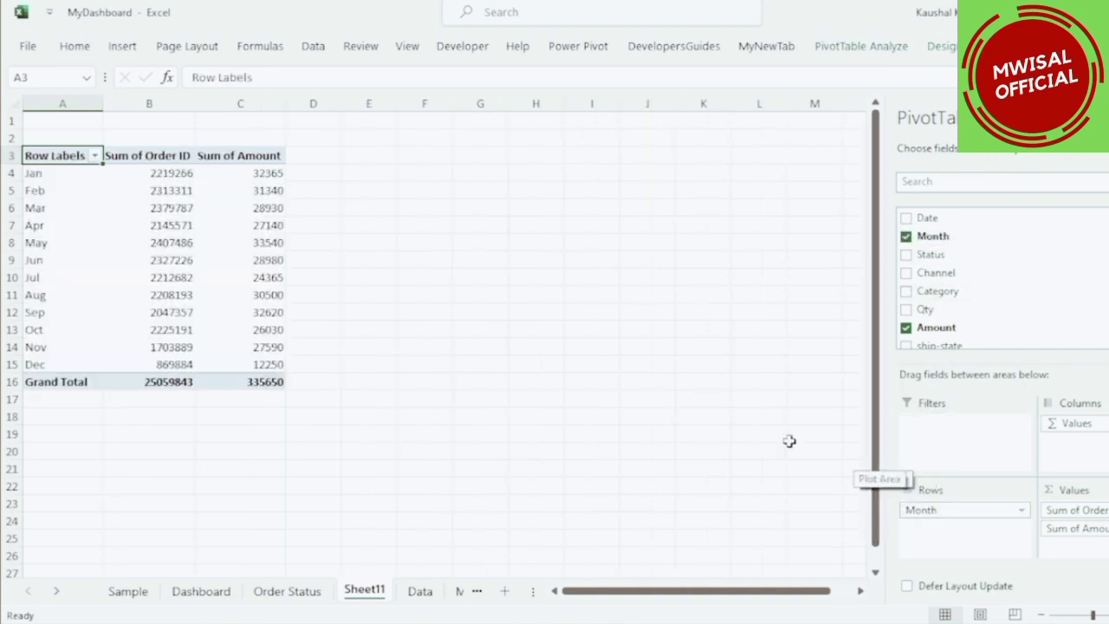
Change the Order ID value field to summarize by Count instead of Sum.
{"action": "left_click", "coordinate": [139, 159]}
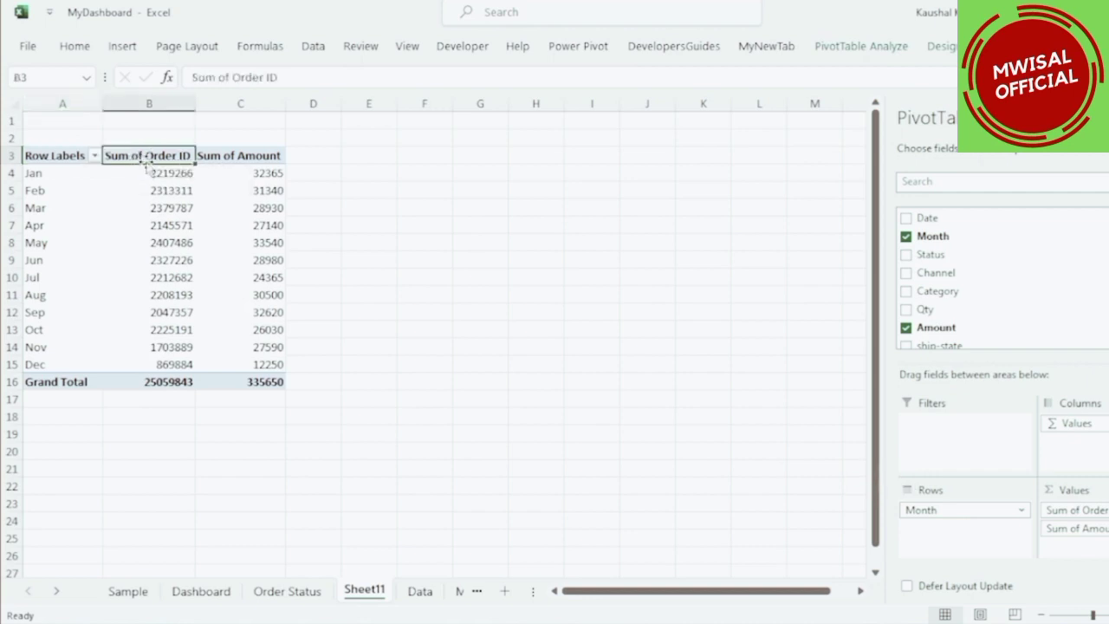
{"action": "mouse_move", "coordinate": [236, 225]}
{"action": "left_click", "coordinate": [1077, 510]}
{"action": "left_click", "coordinate": [1079, 490]}
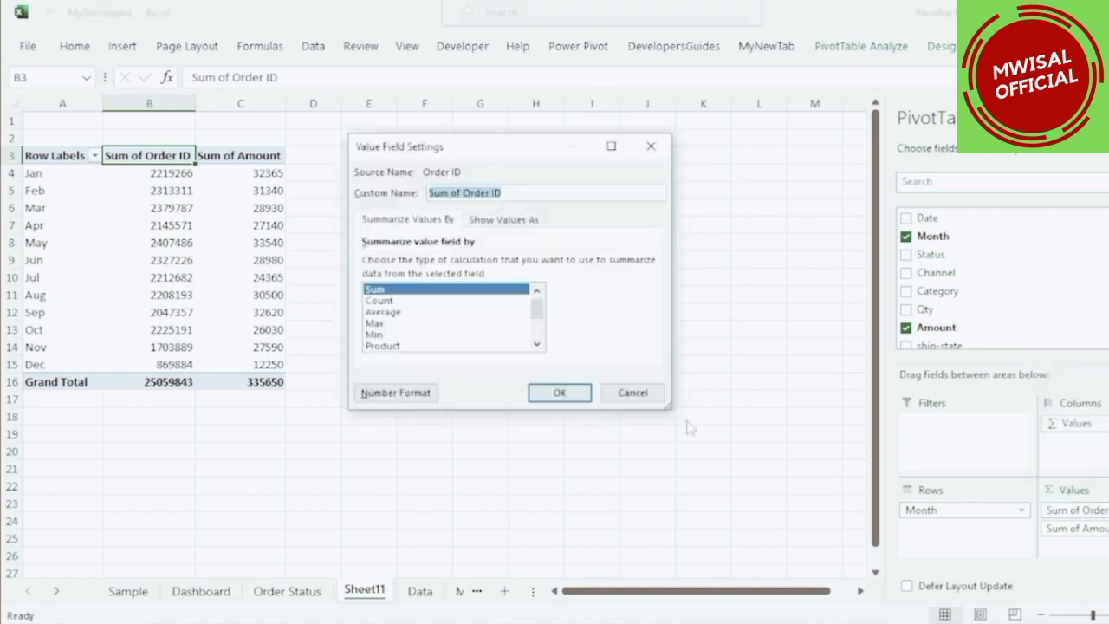
{"action": "left_click", "coordinate": [378, 300]}
{"action": "left_click", "coordinate": [560, 393]}
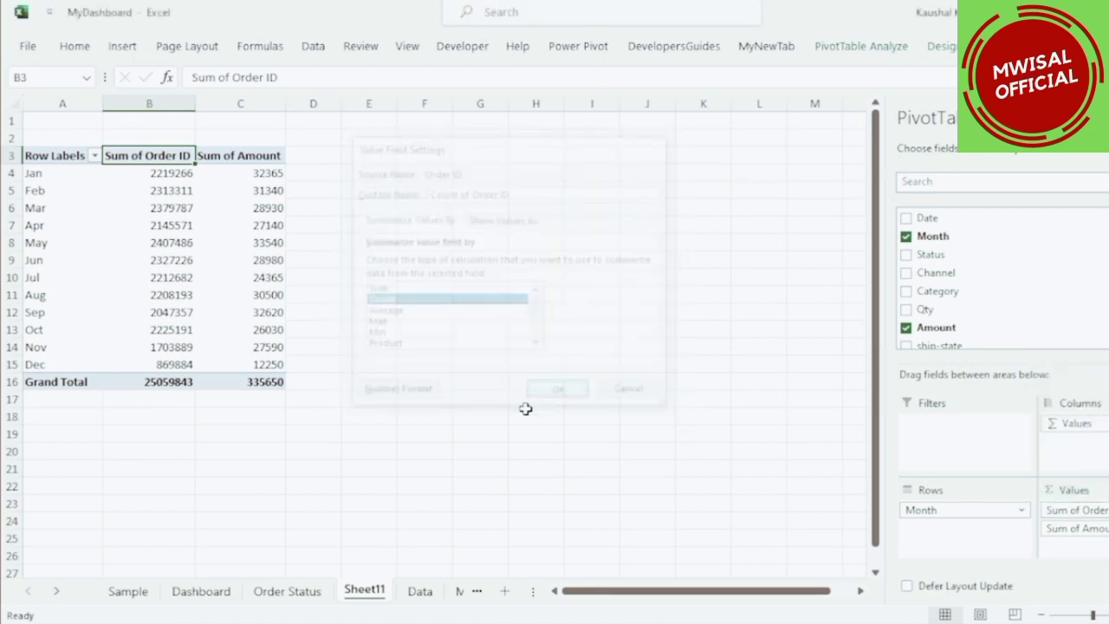
Examine the monthly order counts and sales amounts in the pivot table.
{"action": "left_click_drag", "start_coordinate": [188, 174], "coordinate": [196, 363]}
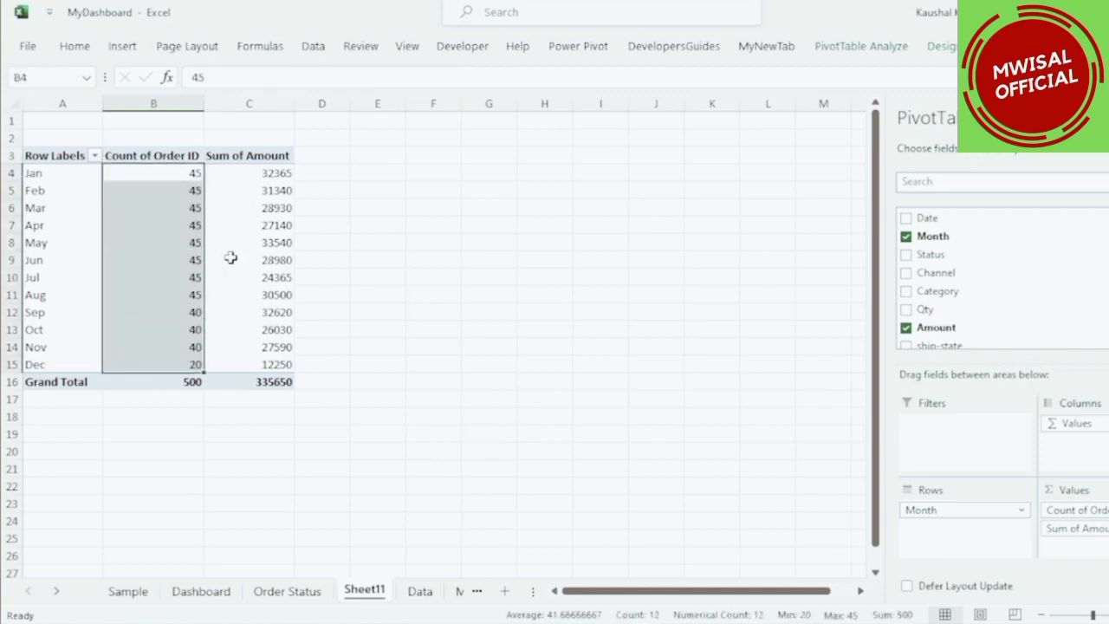
{"action": "left_click_drag", "start_coordinate": [257, 175], "coordinate": [260, 364]}
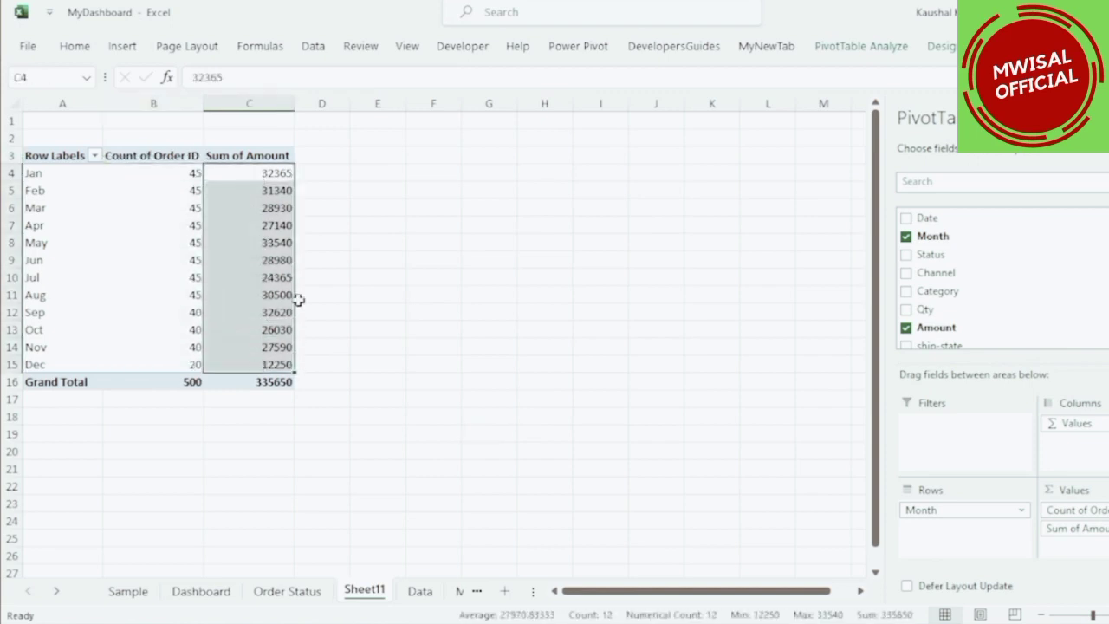
{"action": "left_click", "coordinate": [276, 260]}
{"action": "left_click", "coordinate": [27, 174]}
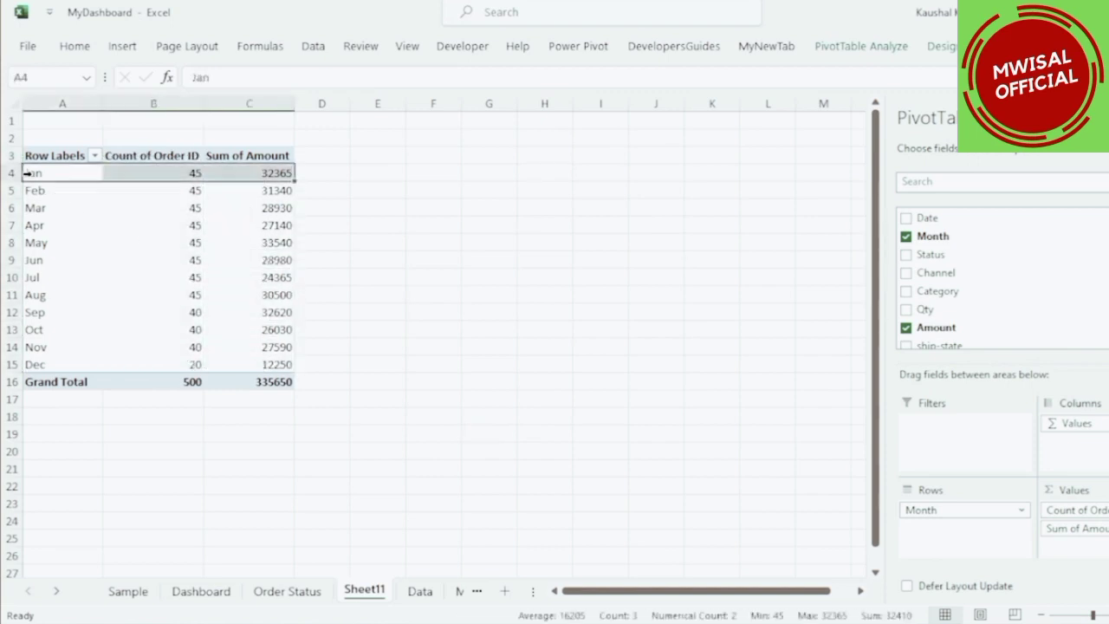
{"action": "left_click", "coordinate": [180, 173]}
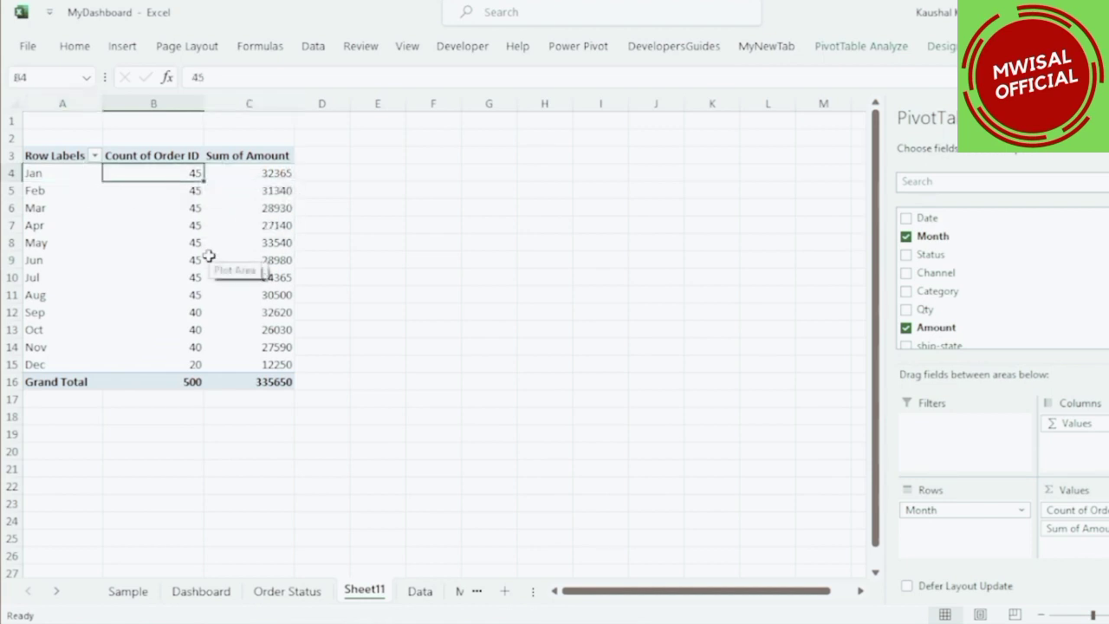
{"action": "left_click", "coordinate": [270, 173]}
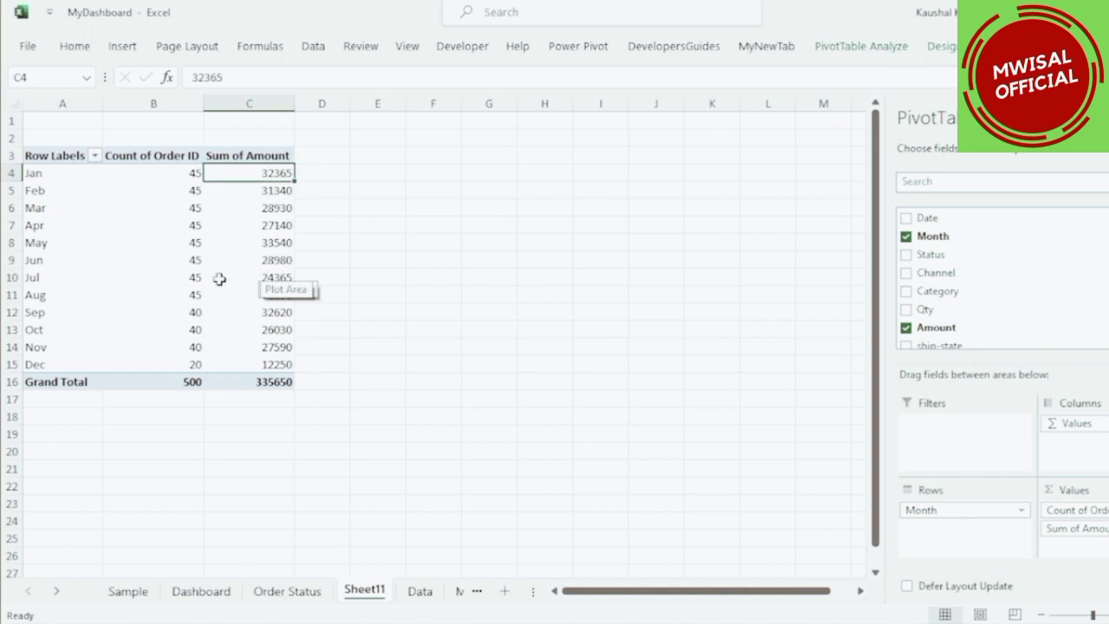
{"action": "left_click", "coordinate": [52, 365]}
{"action": "left_click", "coordinate": [193, 367]}
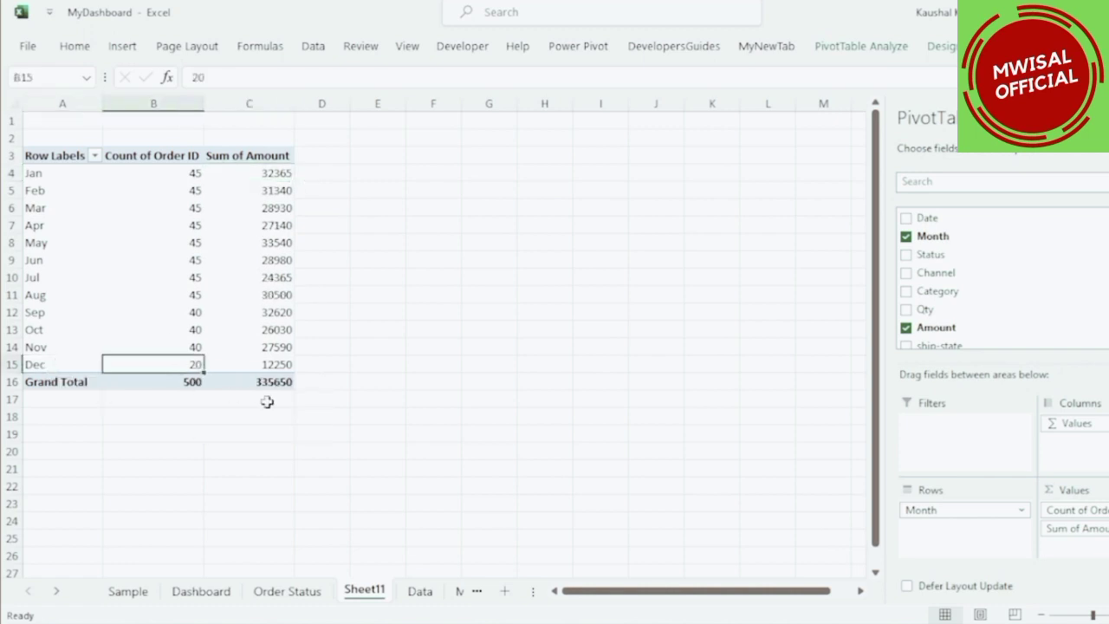
{"action": "left_click", "coordinate": [278, 368]}
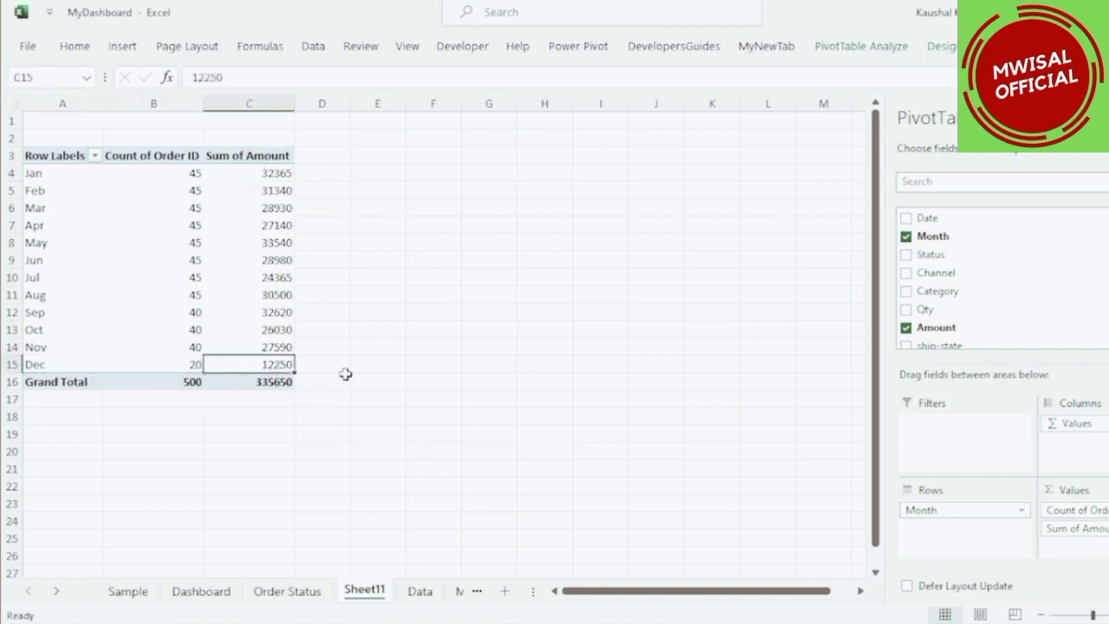
Move Sum of Amount above Count of Order ID in the pivot values.
{"action": "left_click_drag", "start_coordinate": [1093, 511], "coordinate": [1101, 546]}
{"action": "left_click_drag", "start_coordinate": [146, 179], "coordinate": [154, 279]}
{"action": "left_click_drag", "start_coordinate": [241, 175], "coordinate": [250, 245]}
{"action": "left_click", "coordinate": [251, 245]}
Insert a combo PivotChart with Sum of Amount as clustered columns and Count of Order ID as a line on the secondary axis.
{"action": "left_click", "coordinate": [860, 46]}
{"action": "left_click", "coordinate": [934, 86]}
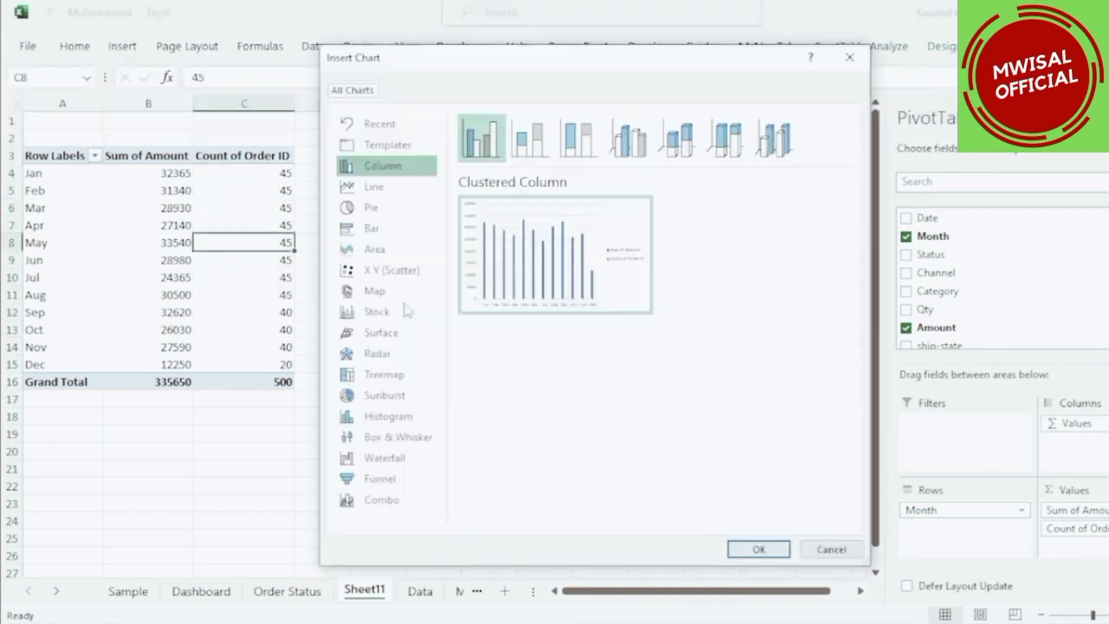
{"action": "left_click", "coordinate": [391, 500]}
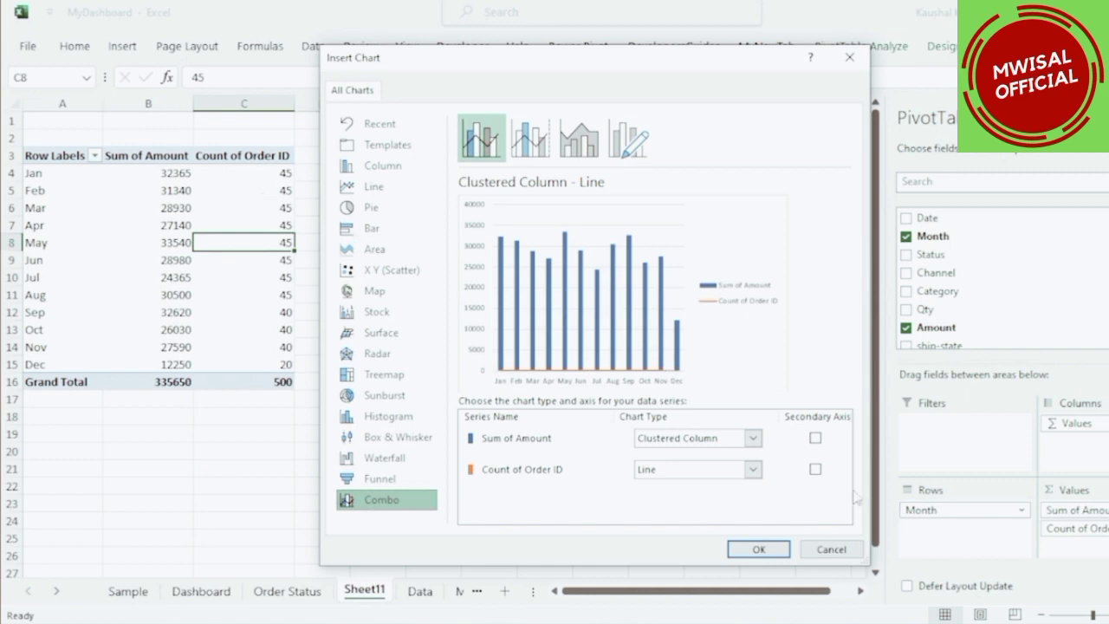
{"action": "left_click", "coordinate": [816, 469]}
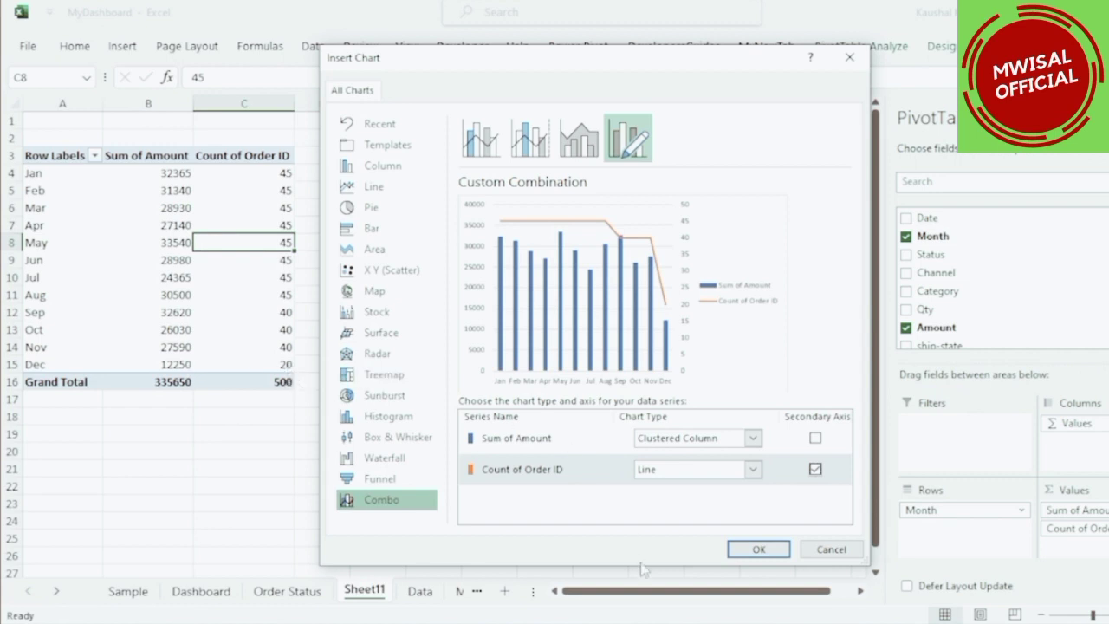
{"action": "left_click", "coordinate": [736, 549]}
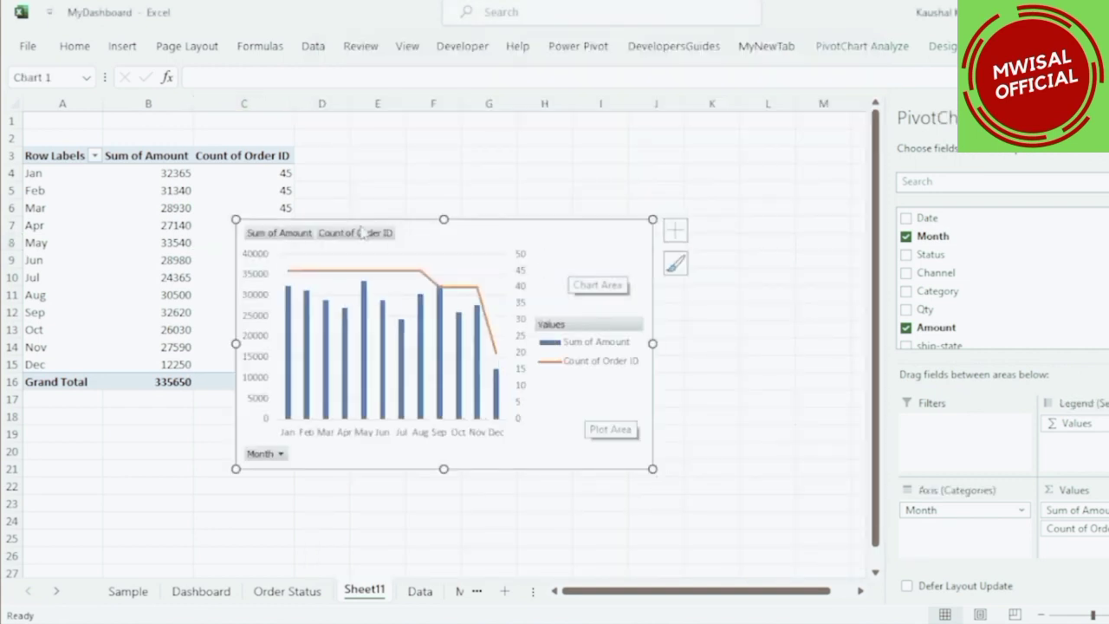
Hide the chart's field buttons and add the chart title Order vs Sales.
{"action": "right_click", "coordinate": [271, 240]}
{"action": "left_click", "coordinate": [336, 433]}
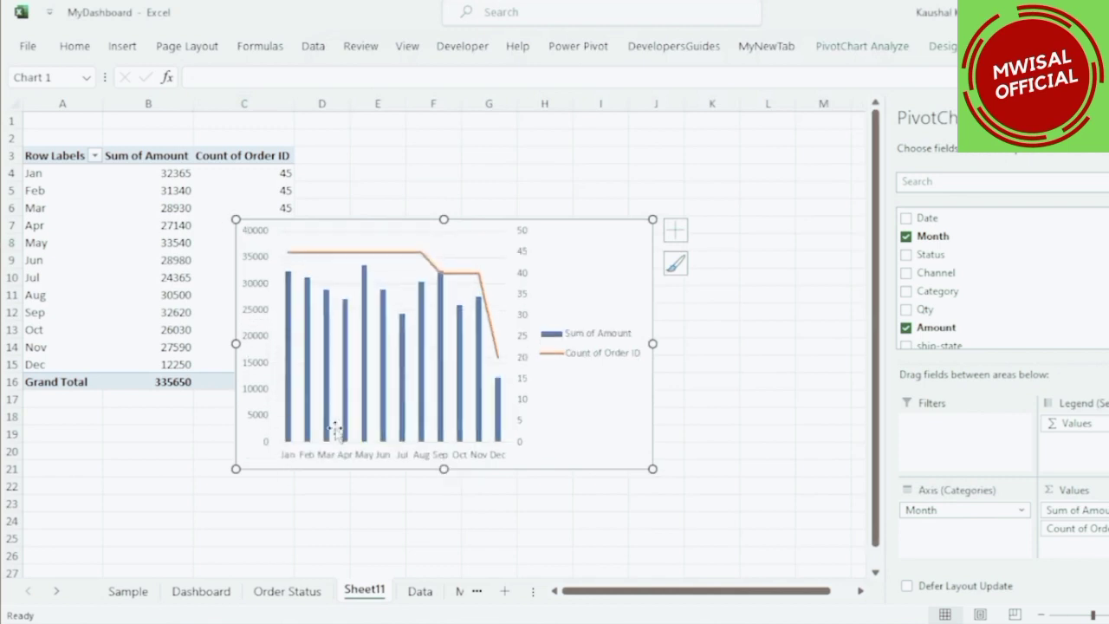
{"action": "left_click", "coordinate": [672, 232]}
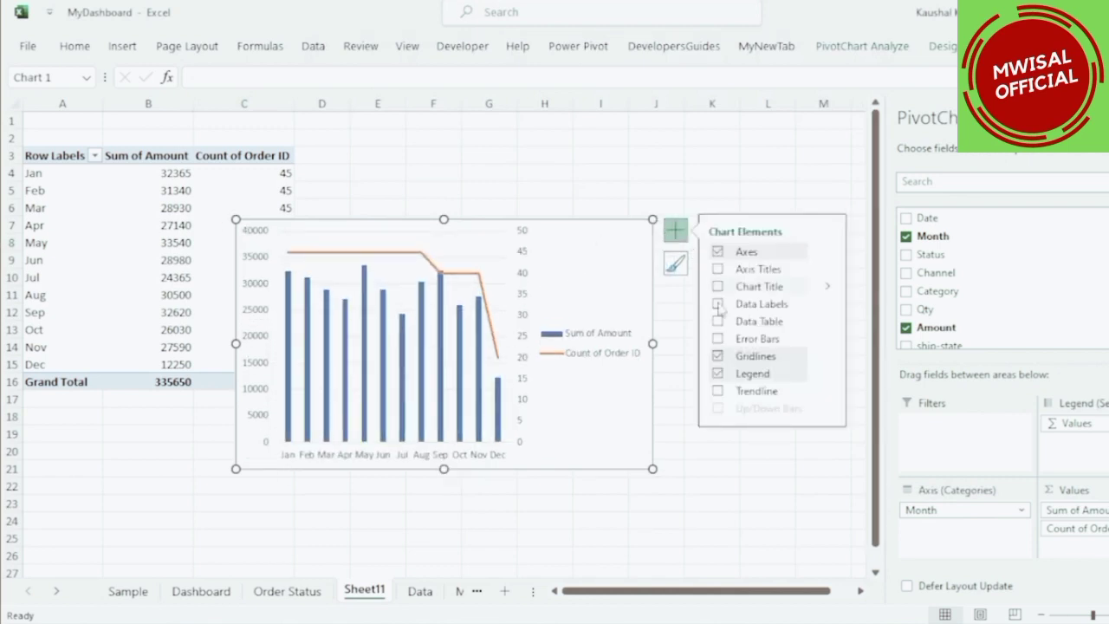
{"action": "left_click", "coordinate": [718, 286]}
{"action": "triple_click", "coordinate": [464, 247]}
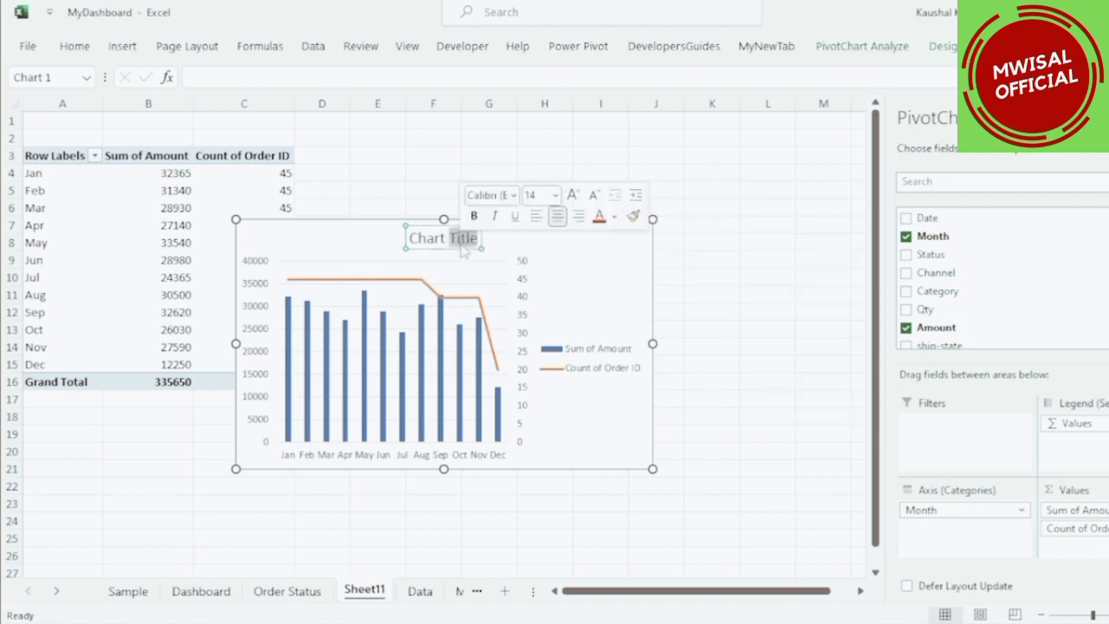
{"action": "type", "text": "Order"}
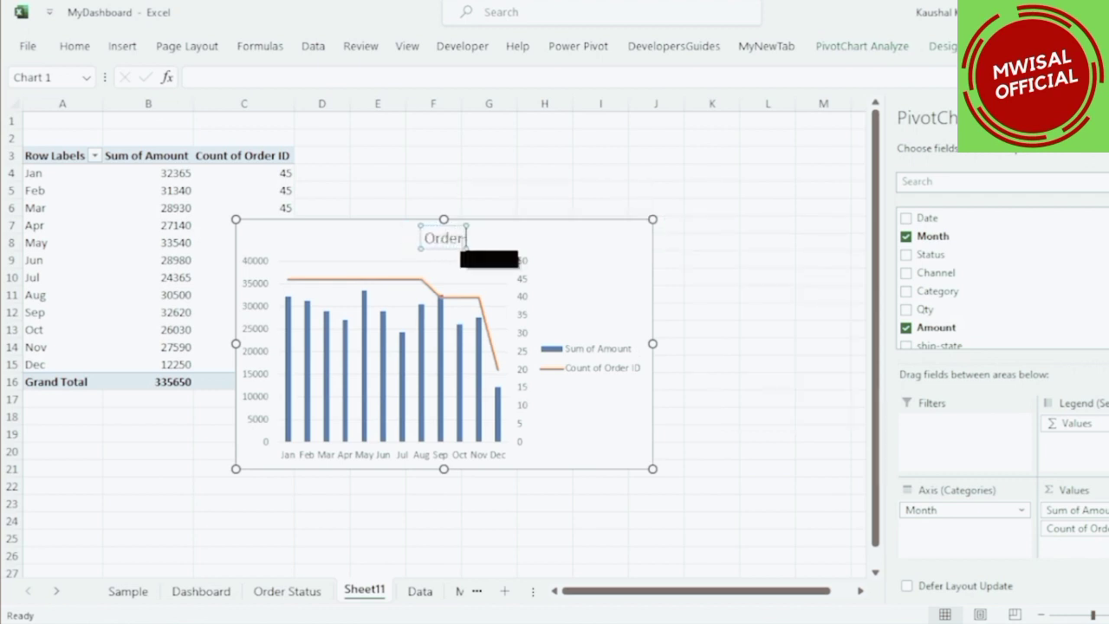
{"action": "type", "text": " vs Sales"}
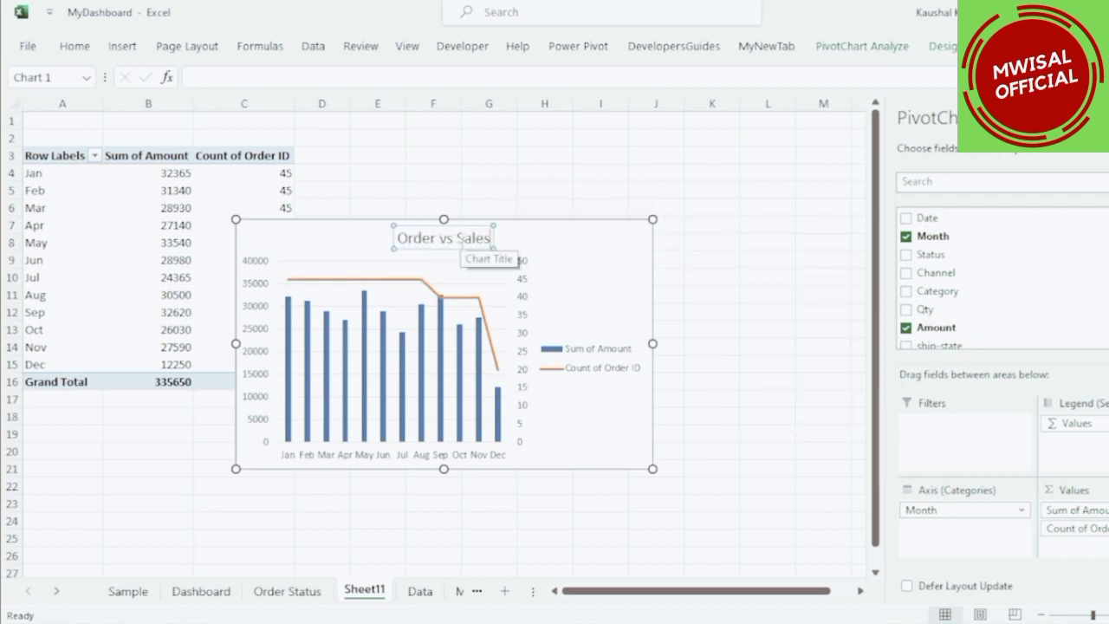
Move the chart title to the left and place the legend beside it along the top.
{"action": "left_click_drag", "start_coordinate": [491, 227], "coordinate": [341, 224]}
{"action": "left_click", "coordinate": [583, 355]}
{"action": "left_click_drag", "start_coordinate": [578, 340], "coordinate": [422, 221]}
{"action": "left_click_drag", "start_coordinate": [500, 240], "coordinate": [619, 241]}
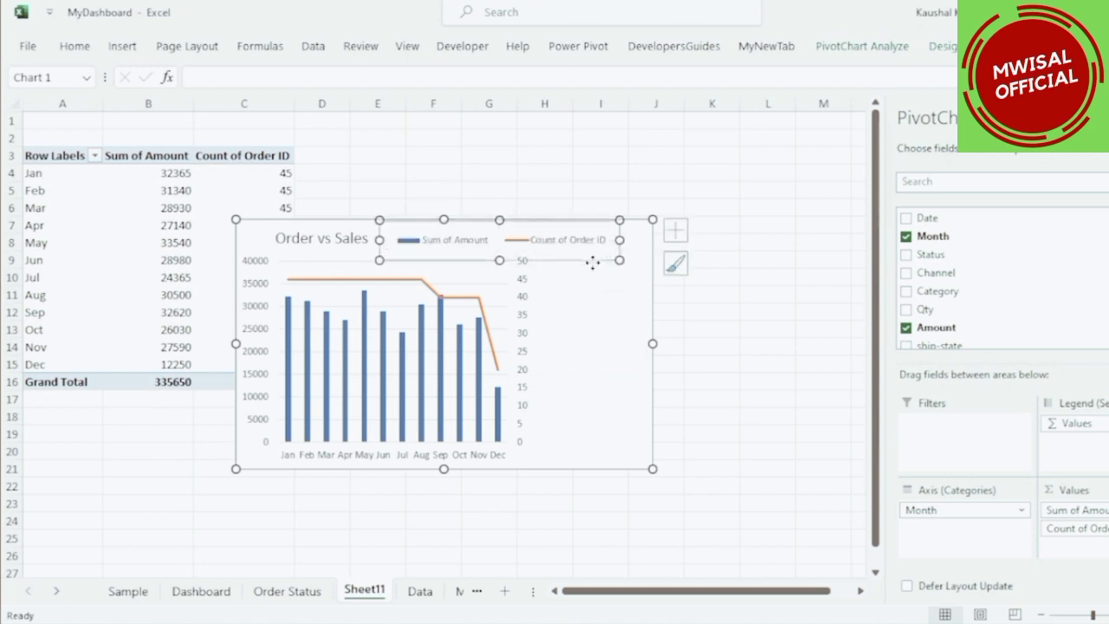
{"action": "left_click", "coordinate": [584, 326]}
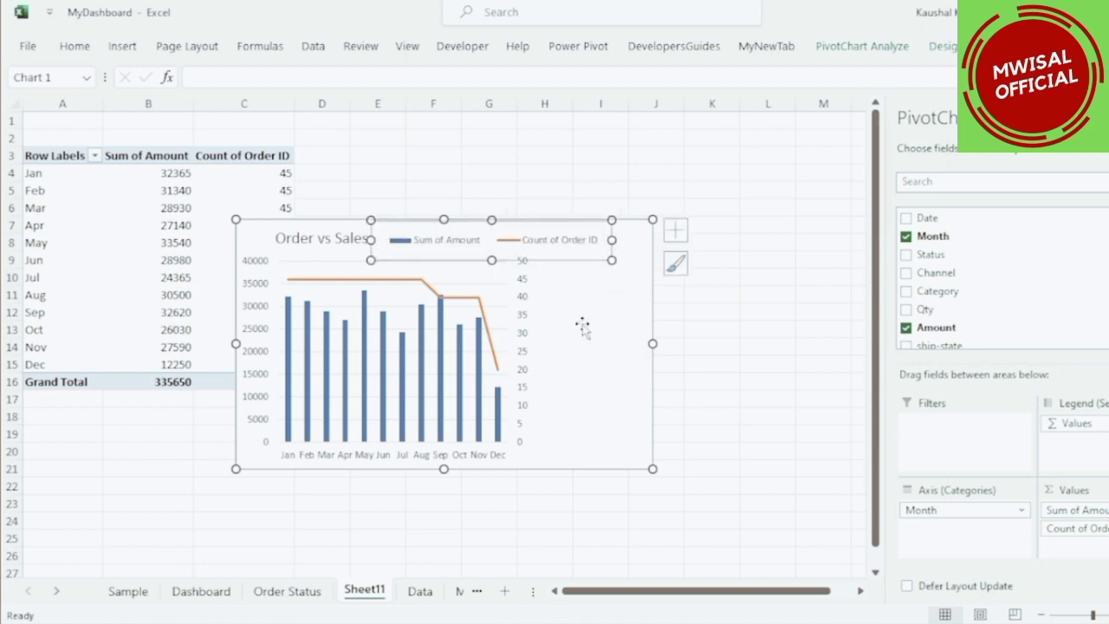
Widen the combo chart's plot area to fill the freed space.
{"action": "left_click", "coordinate": [500, 278]}
{"action": "left_click_drag", "start_coordinate": [531, 353], "coordinate": [624, 373]}
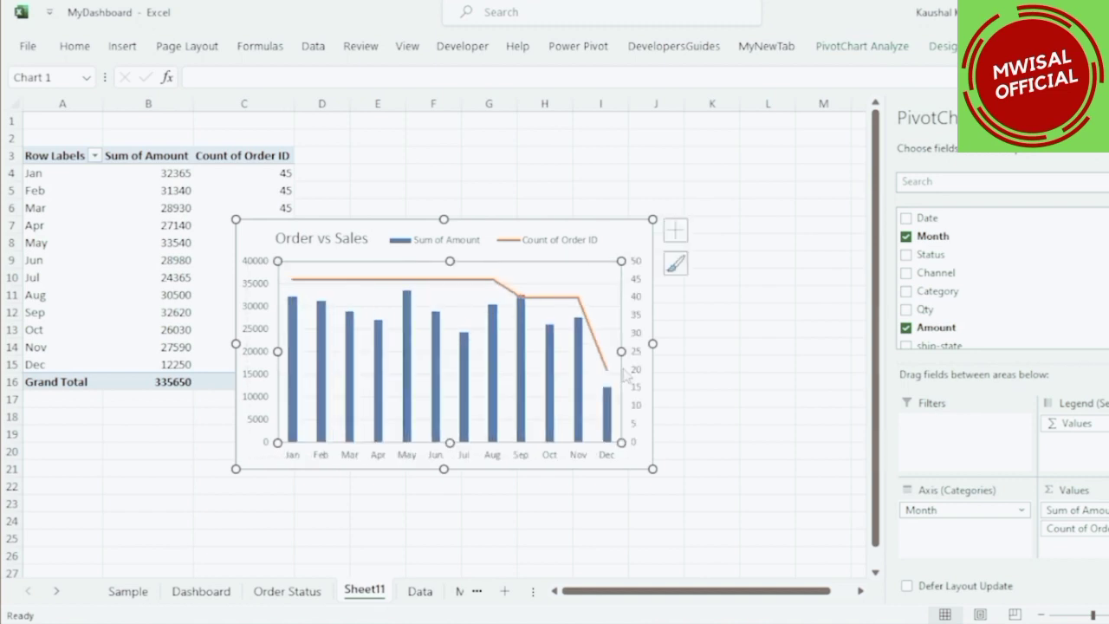
{"action": "left_click", "coordinate": [620, 238]}
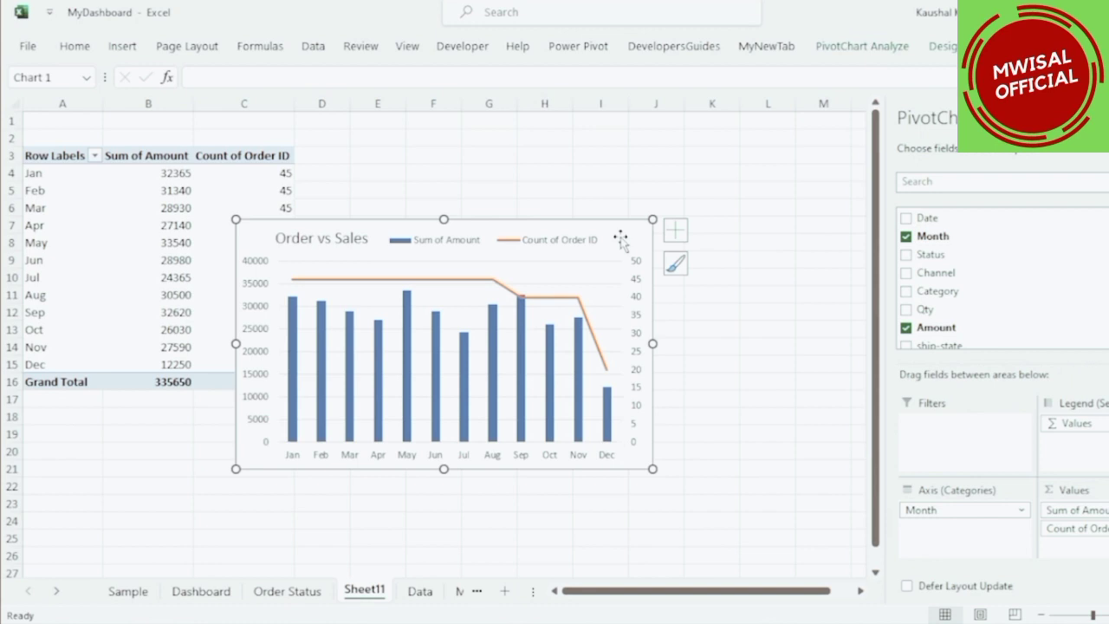
Rename the worksheet to Order vs Sales.
{"action": "double_click", "coordinate": [356, 590]}
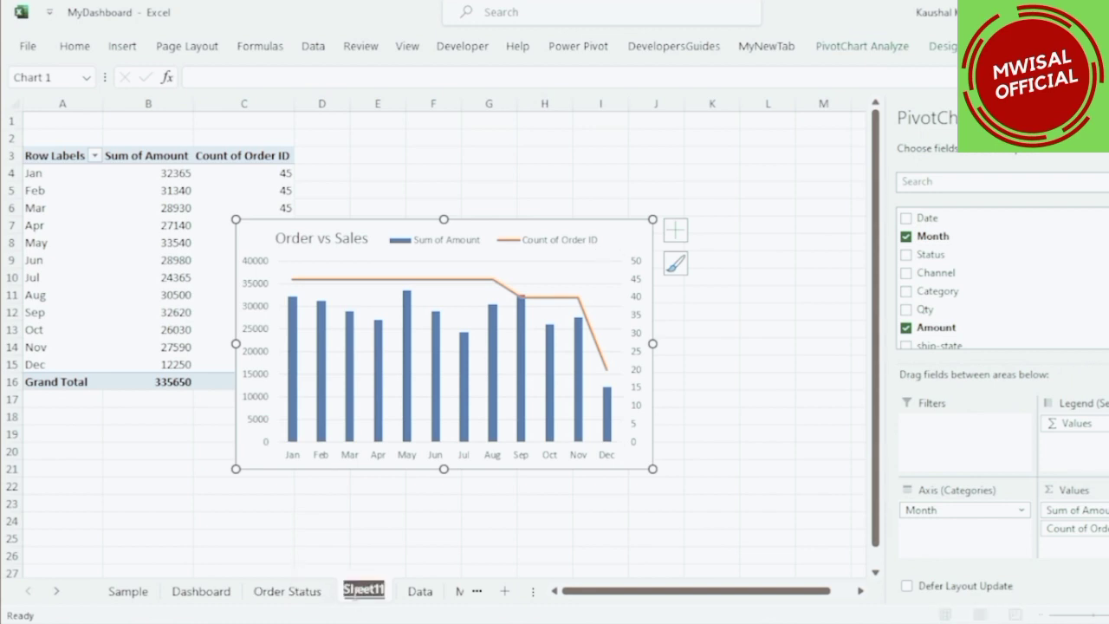
{"action": "type", "text": "Order vs Sales"}
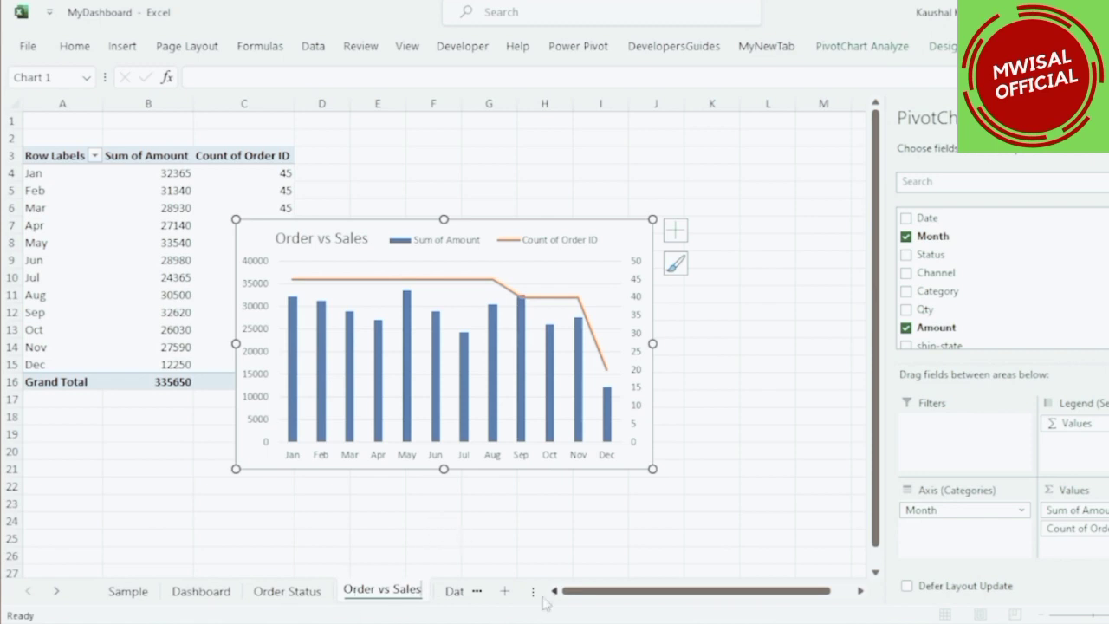
Paste the Order vs Sales chart onto the Dashboard and place it beside the Order Status chart.
{"action": "left_click", "coordinate": [530, 569]}
{"action": "left_click", "coordinate": [539, 596]}
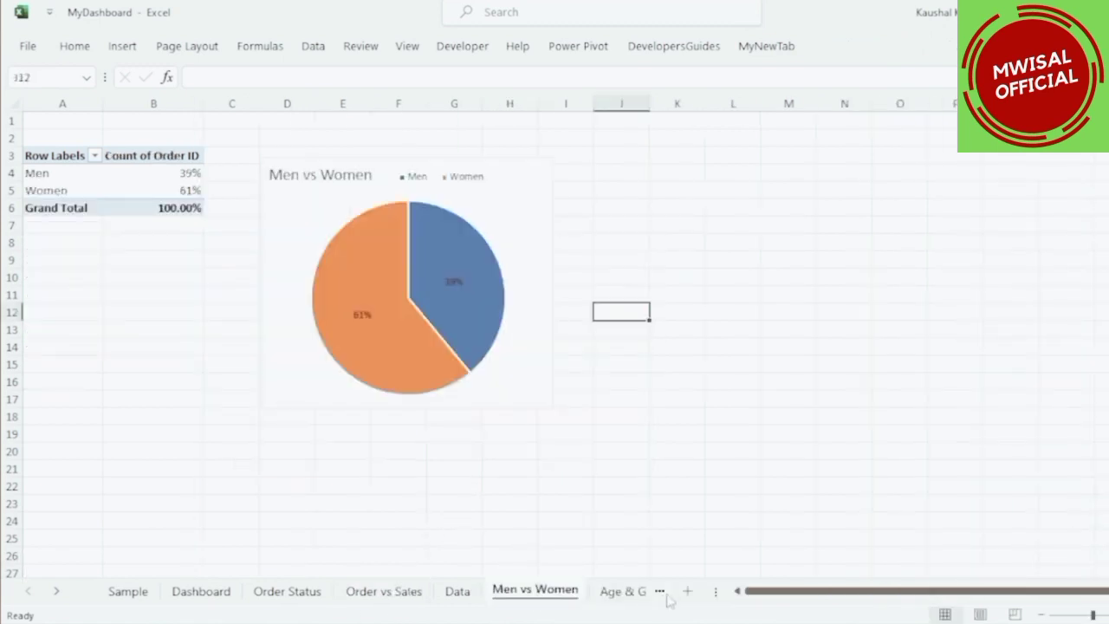
{"action": "left_click_drag", "start_coordinate": [715, 591], "coordinate": [1075, 591]}
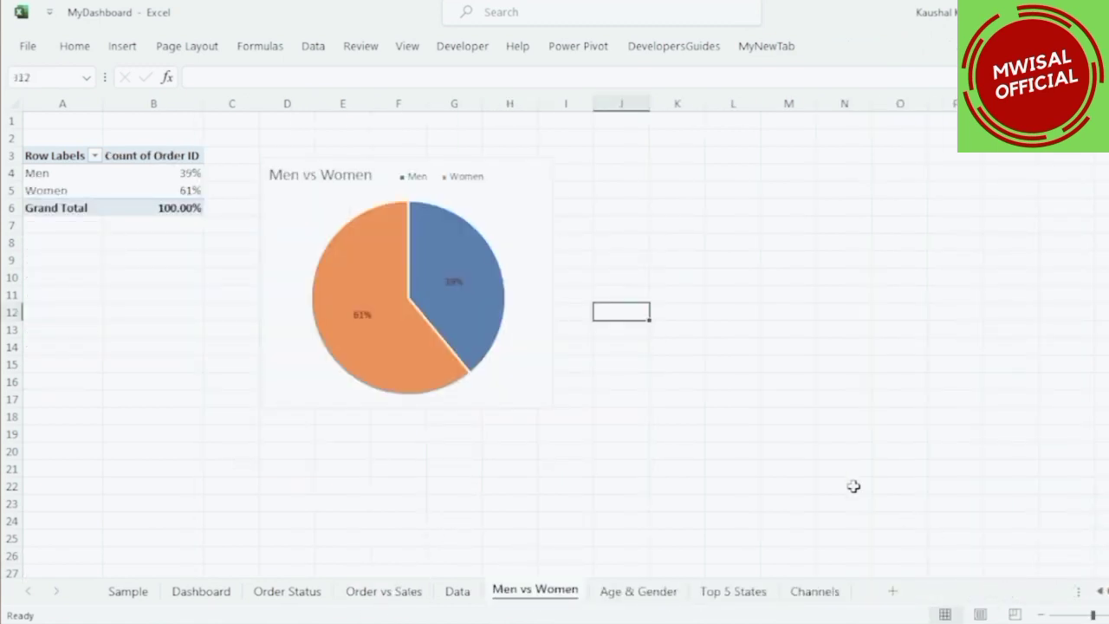
{"action": "left_click", "coordinate": [198, 590]}
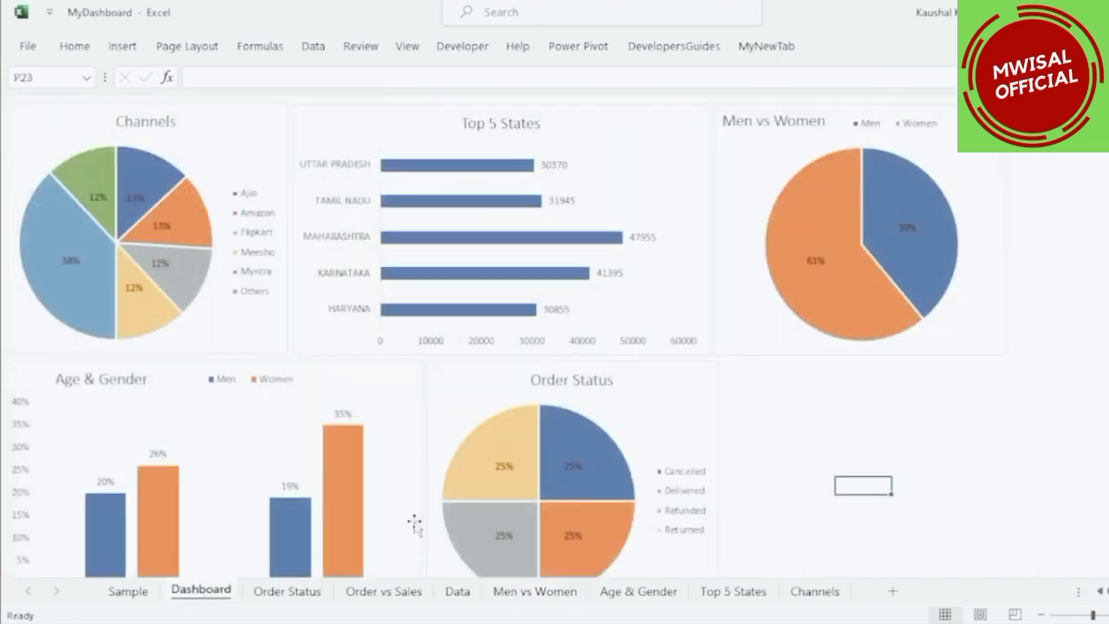
{"action": "key", "text": "ctrl+v"}
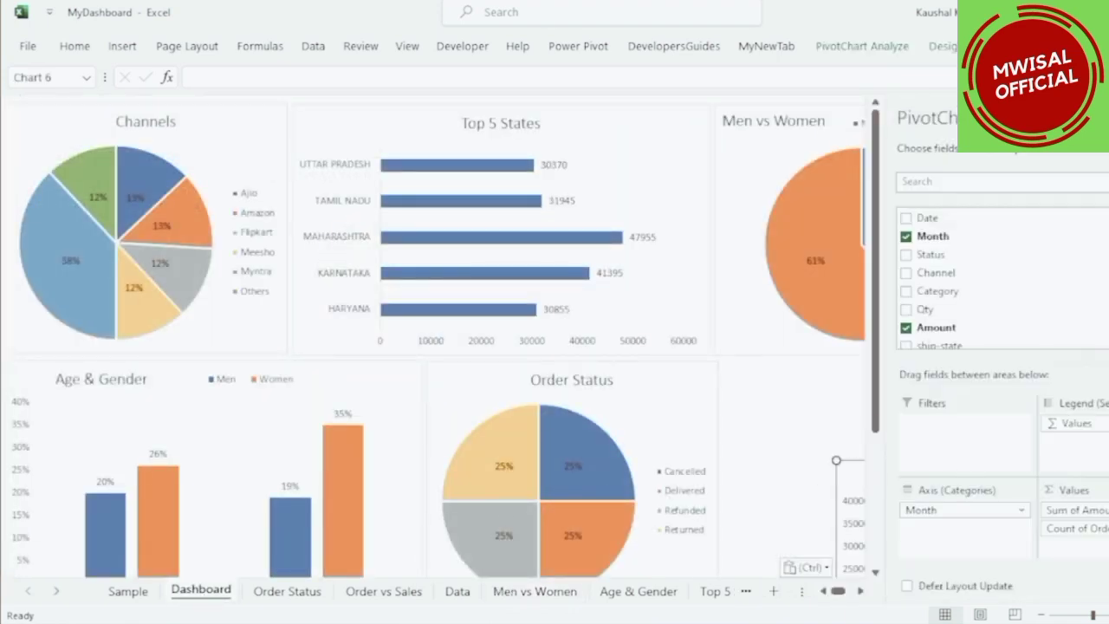
{"action": "left_click_drag", "start_coordinate": [990, 462], "coordinate": [872, 367]}
{"action": "left_click", "coordinate": [1066, 330]}
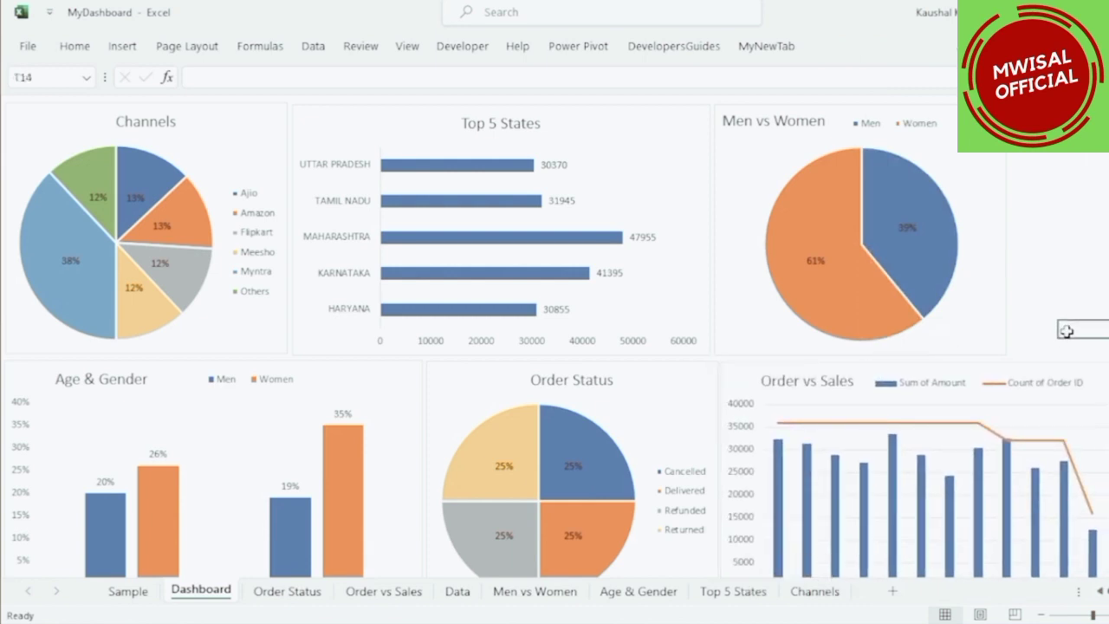
Align and resize the dashboard charts so they sit evenly without gaps.
{"action": "left_click", "coordinate": [256, 344]}
{"action": "left_click_drag", "start_coordinate": [189, 359], "coordinate": [194, 344]}
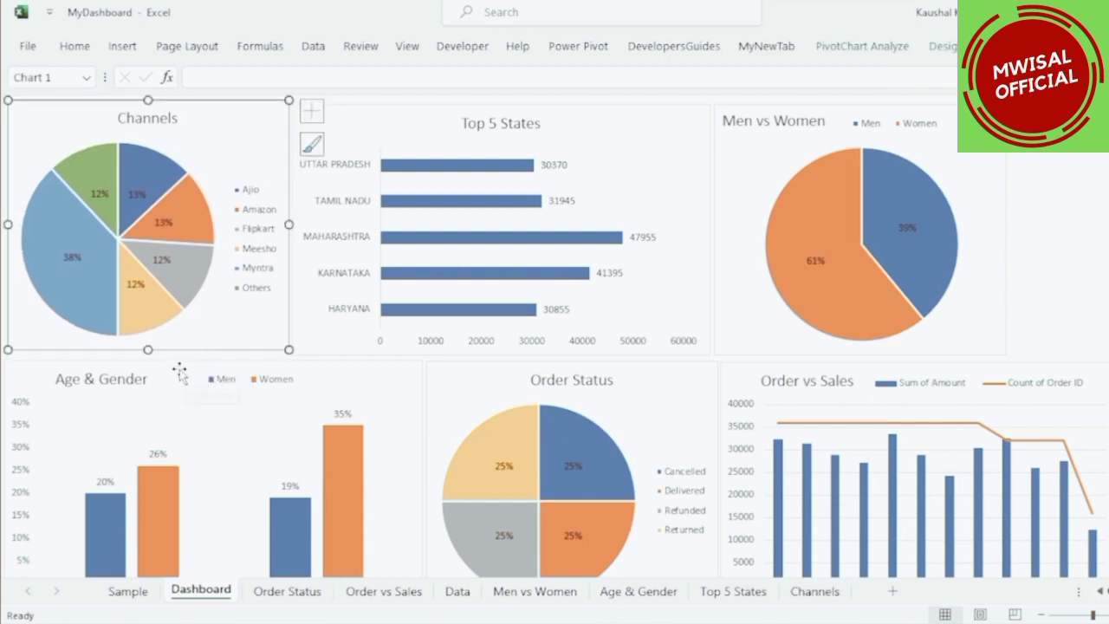
{"action": "left_click", "coordinate": [186, 386]}
{"action": "left_click_drag", "start_coordinate": [187, 387], "coordinate": [188, 365]}
{"action": "left_click", "coordinate": [494, 348]}
{"action": "left_click_drag", "start_coordinate": [502, 354], "coordinate": [498, 336]}
{"action": "left_click", "coordinate": [853, 348]}
{"action": "left_click_drag", "start_coordinate": [861, 354], "coordinate": [861, 338]}
{"action": "left_click_drag", "start_coordinate": [407, 119], "coordinate": [408, 114]}
{"action": "left_click", "coordinate": [860, 354]}
{"action": "left_click", "coordinate": [844, 330]}
{"action": "left_click_drag", "start_coordinate": [860, 335], "coordinate": [859, 337]}
{"action": "mouse_move", "coordinate": [572, 367]}
{"action": "left_mouse_down"}
{"action": "mouse_move", "coordinate": [575, 349]}
{"action": "mouse_move", "coordinate": [575, 373]}
{"action": "left_mouse_up"}
{"action": "left_click_drag", "start_coordinate": [574, 372], "coordinate": [575, 351]}
{"action": "left_click_drag", "start_coordinate": [577, 556], "coordinate": [577, 572]}
{"action": "left_click_drag", "start_coordinate": [753, 370], "coordinate": [763, 347]}
{"action": "left_click", "coordinate": [856, 333]}
{"action": "left_click", "coordinate": [862, 347]}
{"action": "left_click", "coordinate": [1106, 286]}
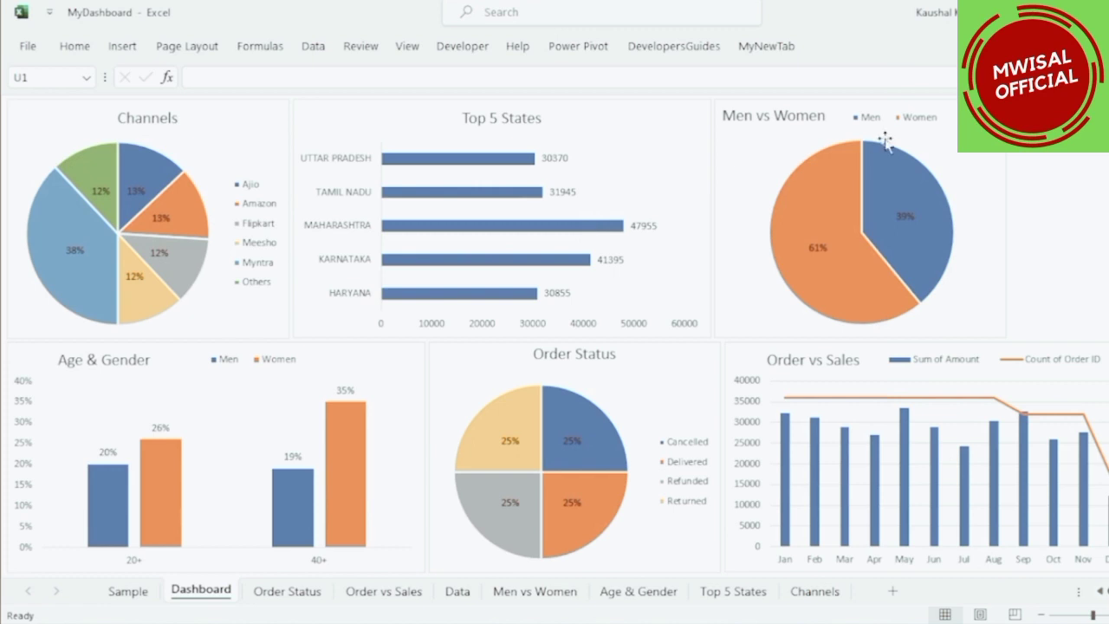
Insert a Month slicer from the Channels pivot chart and place it at the dashboard's right edge beside Men vs Women.
{"action": "left_click", "coordinate": [247, 126]}
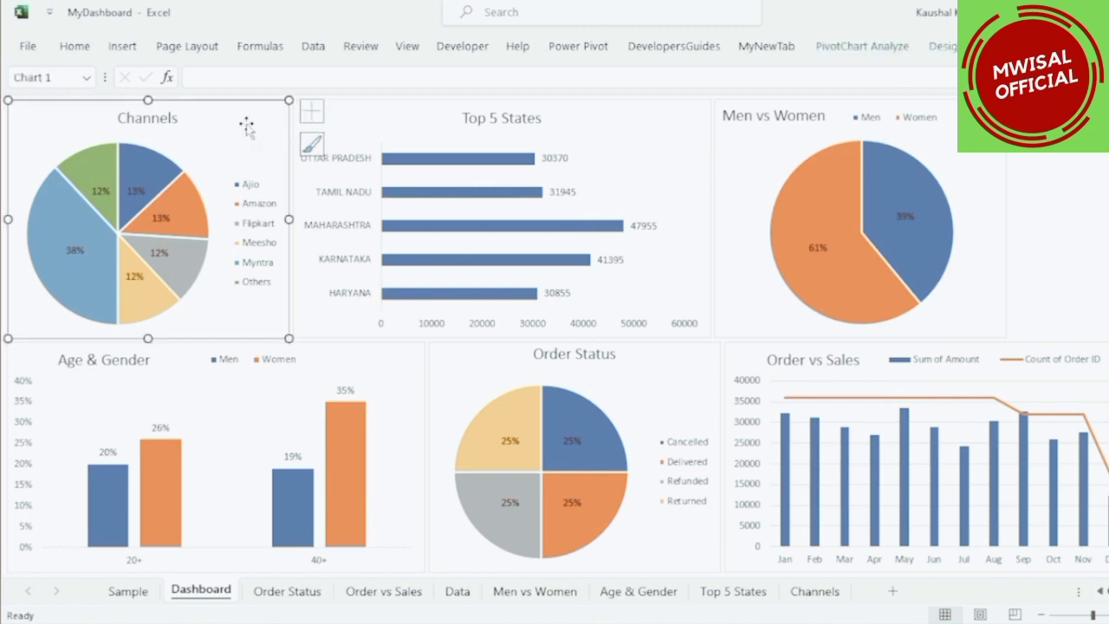
{"action": "left_click", "coordinate": [853, 55]}
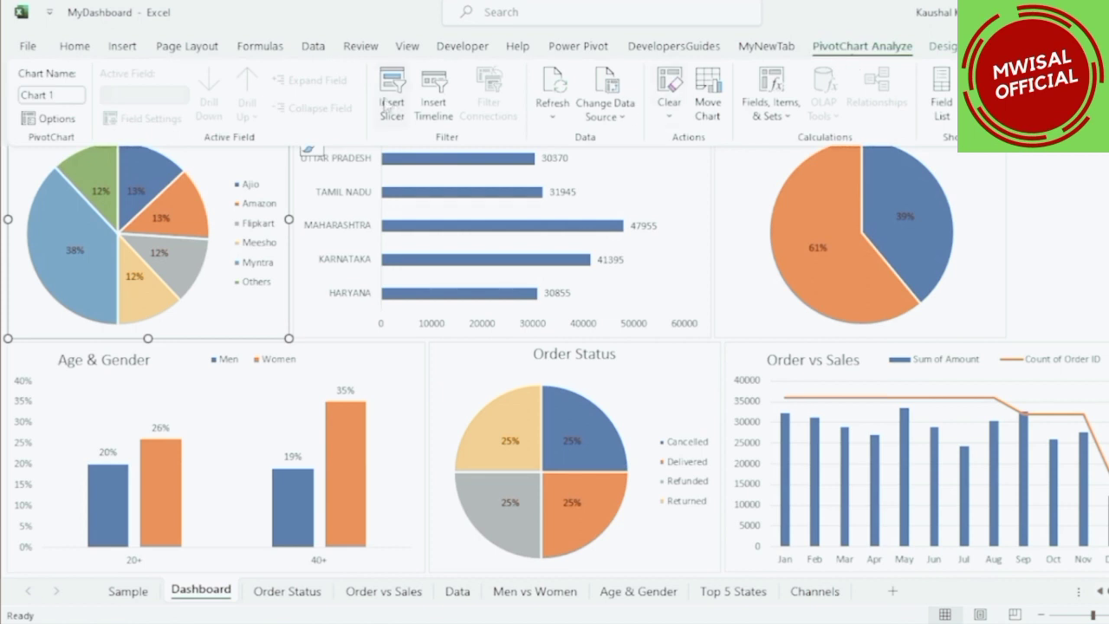
{"action": "left_click", "coordinate": [388, 102]}
{"action": "left_click_drag", "start_coordinate": [455, 130], "coordinate": [552, 127]}
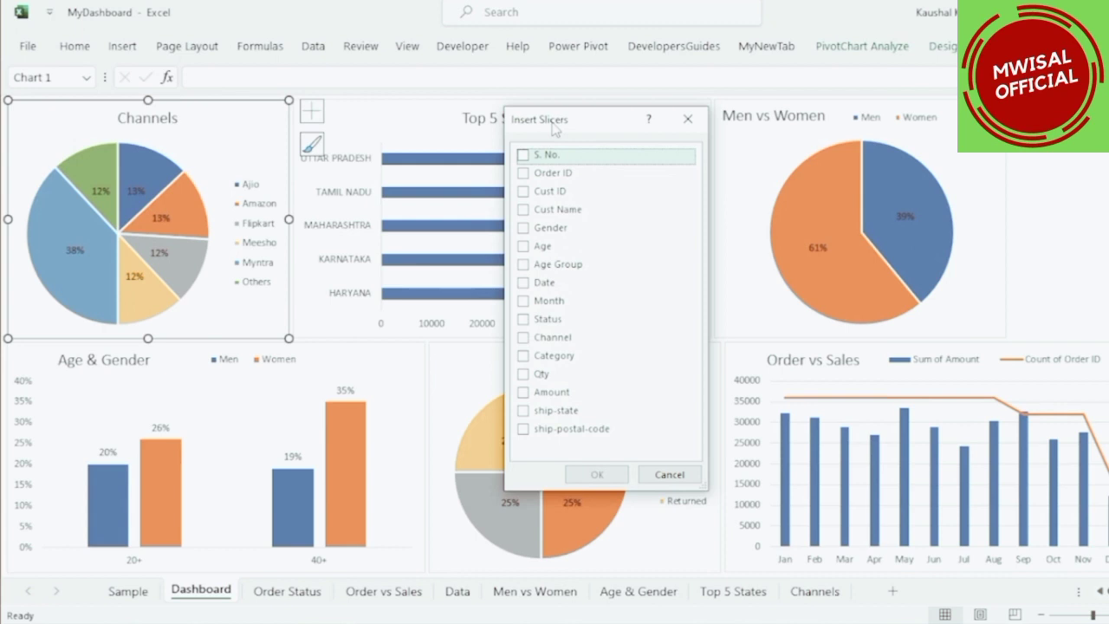
{"action": "left_click", "coordinate": [523, 300]}
{"action": "left_click", "coordinate": [597, 474]}
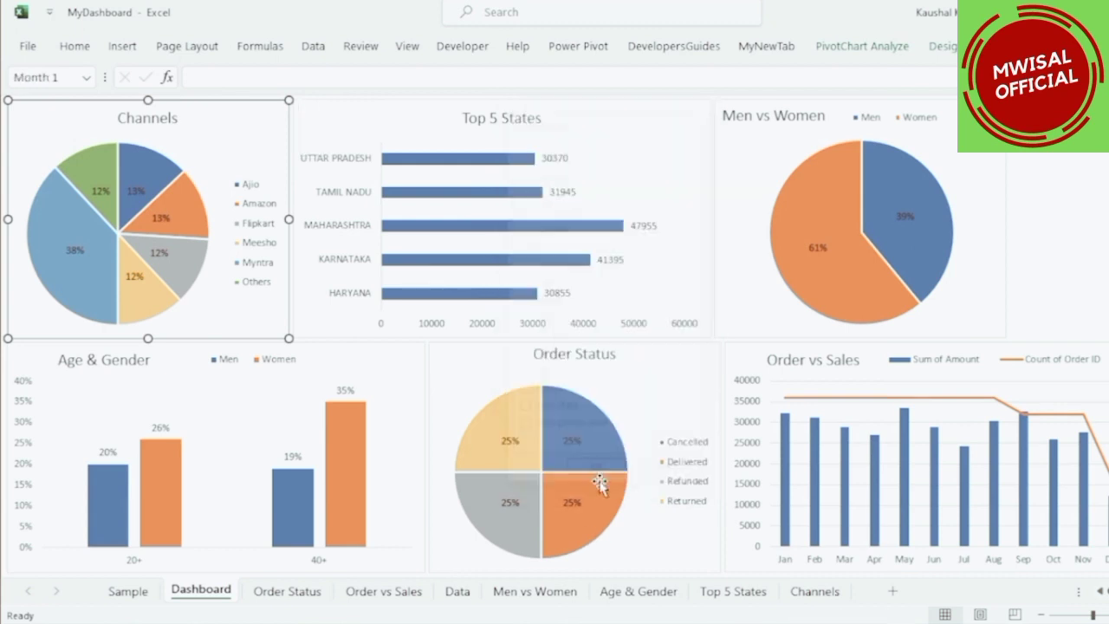
{"action": "left_click_drag", "start_coordinate": [555, 239], "coordinate": [1022, 138]}
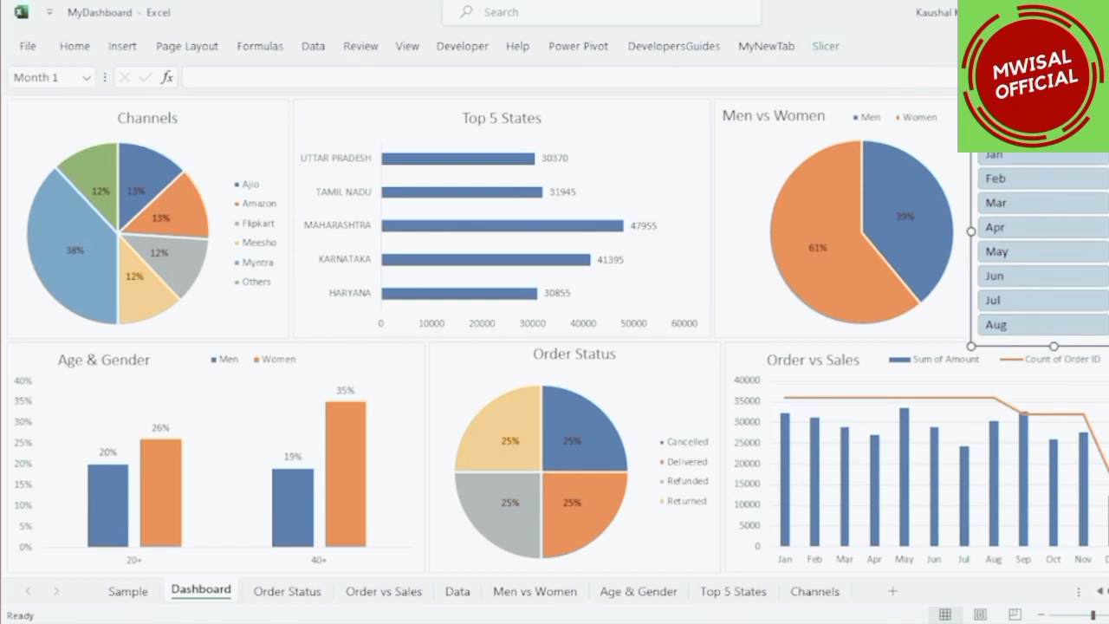
Open the Month slicer's settings and close them with OK.
{"action": "left_click", "coordinate": [825, 47]}
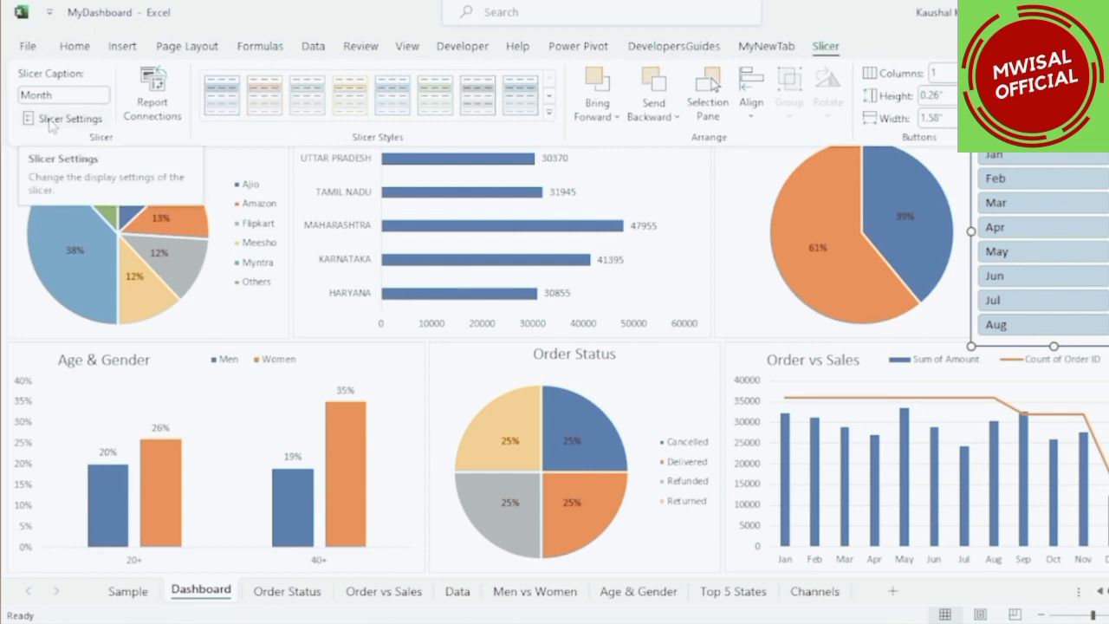
{"action": "left_click", "coordinate": [50, 122]}
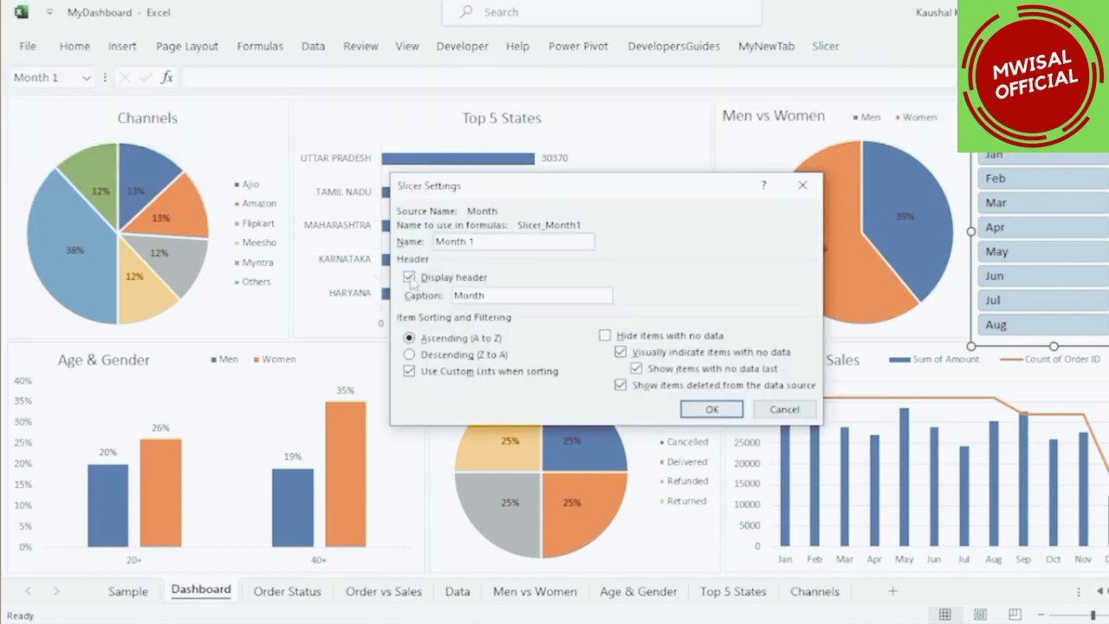
{"action": "left_click", "coordinate": [712, 409]}
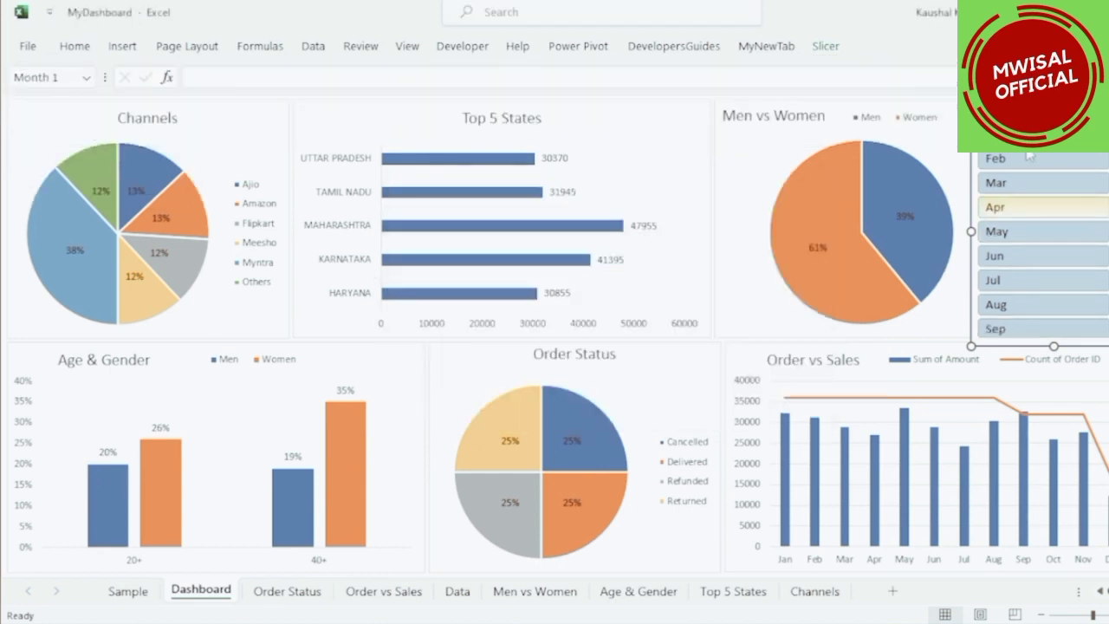
Move and resize the Month slicer so it fits the gap to the right of the Men vs Women chart.
{"action": "left_click_drag", "start_coordinate": [954, 245], "coordinate": [1009, 217]}
{"action": "left_click_drag", "start_coordinate": [1085, 329], "coordinate": [1085, 337]}
{"action": "left_click", "coordinate": [997, 130]}
{"action": "left_click", "coordinate": [1031, 130]}
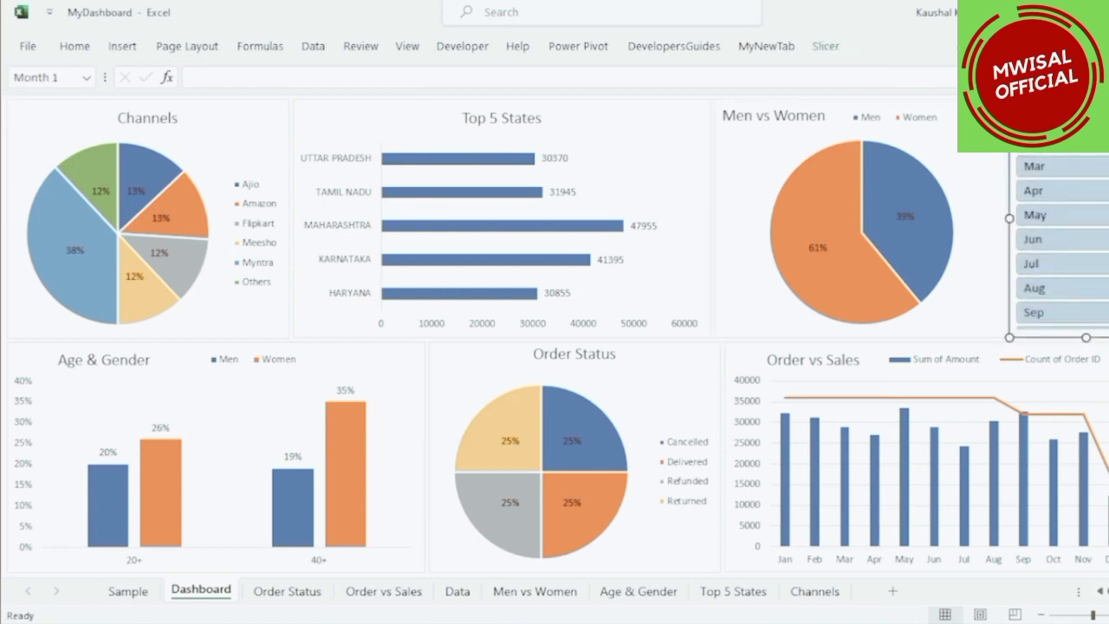
Apply the light grey slicer style to the Month slicer.
{"action": "left_click", "coordinate": [824, 47]}
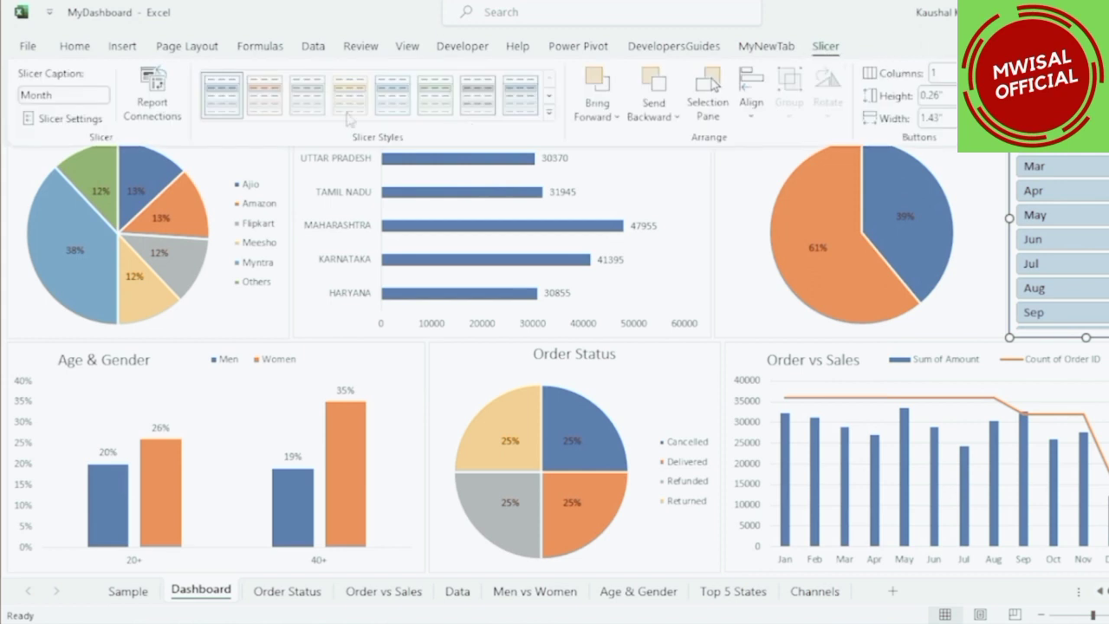
{"action": "left_click", "coordinate": [304, 107]}
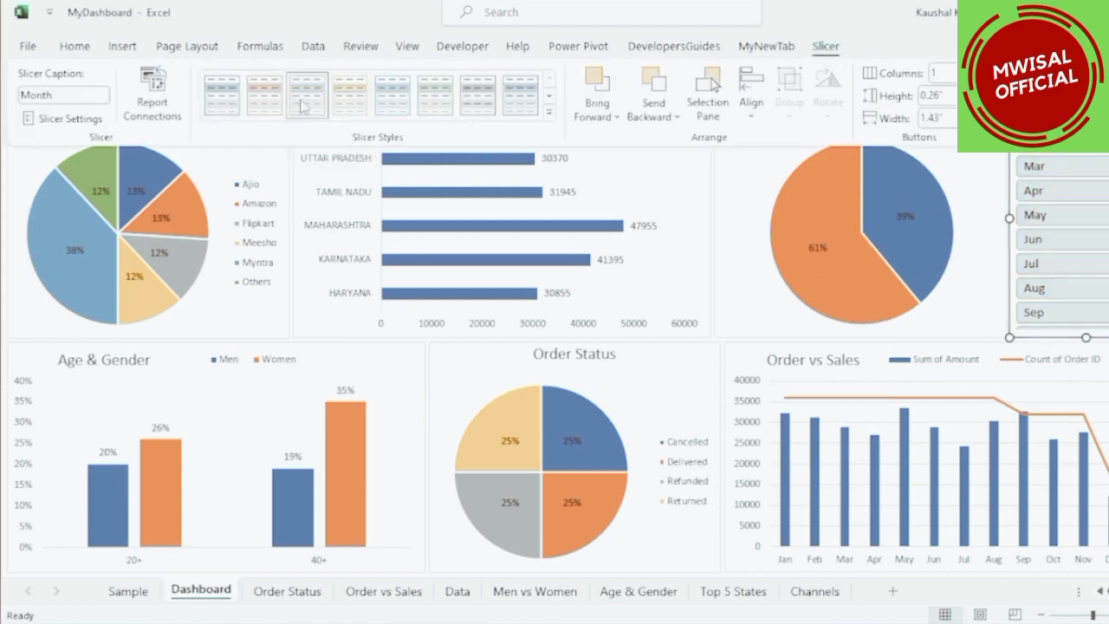
Connect the Month slicer to all six pivot tables through Report Connections.
{"action": "left_click", "coordinate": [1042, 368]}
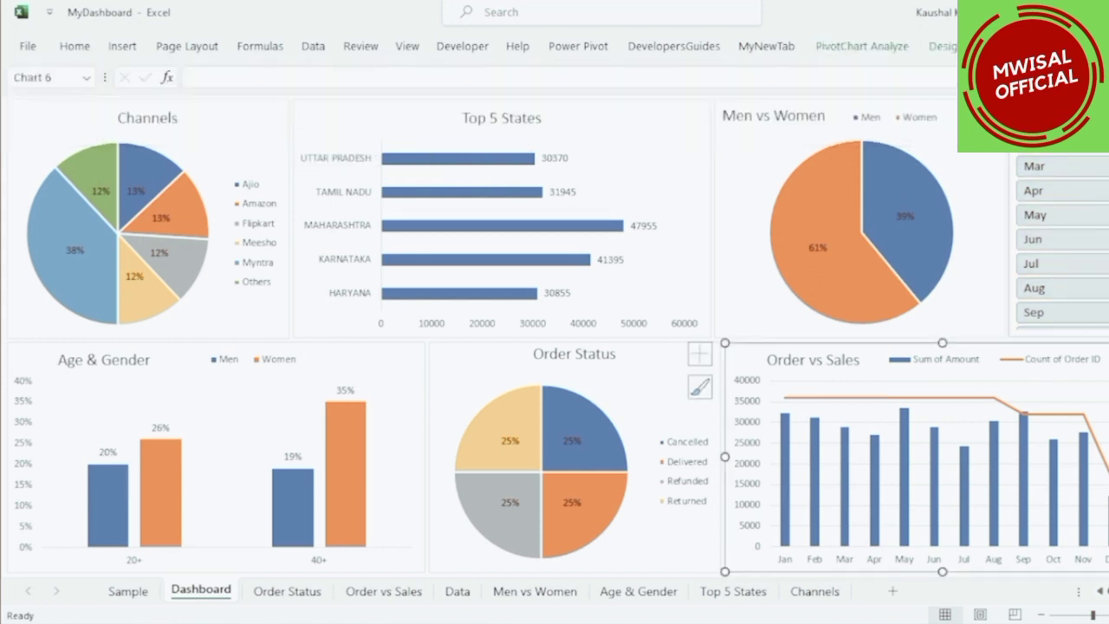
{"action": "left_click", "coordinate": [1059, 108]}
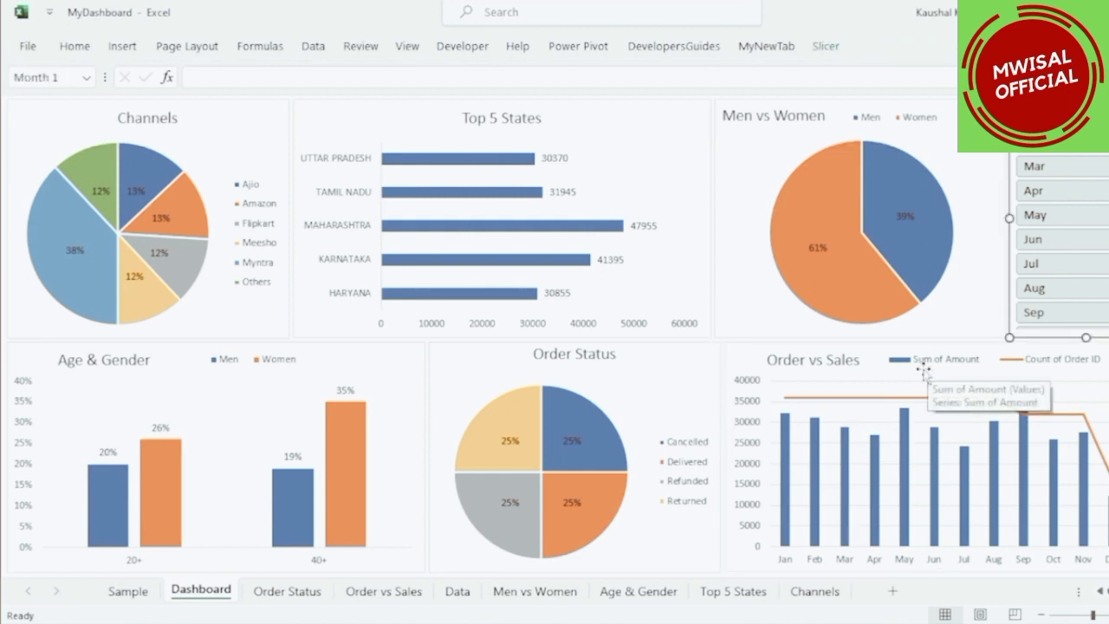
{"action": "left_click", "coordinate": [828, 47]}
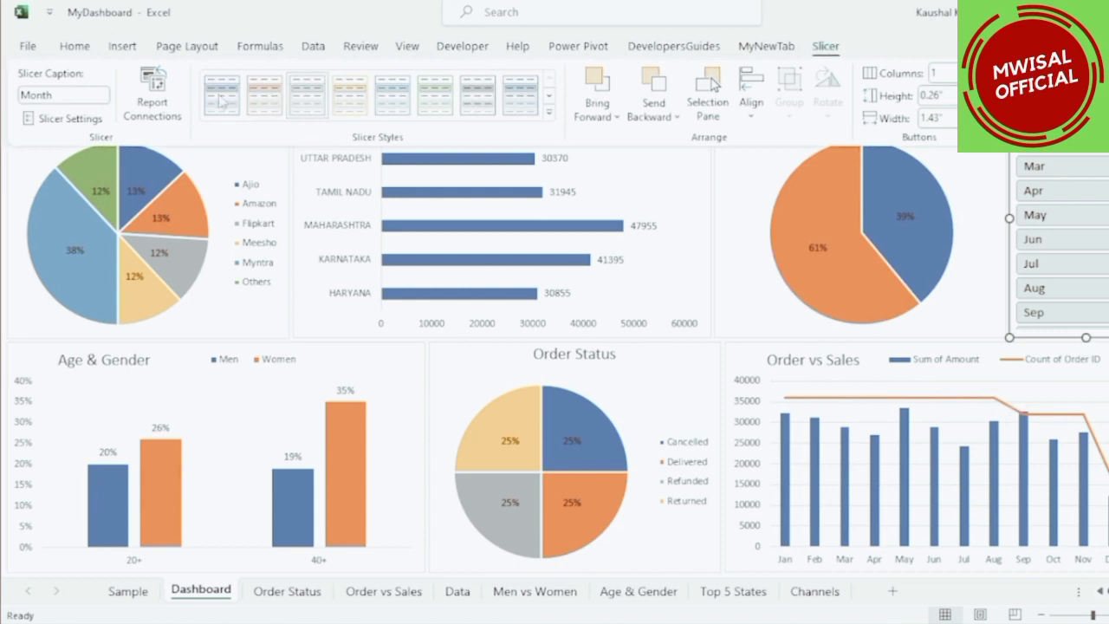
{"action": "left_click", "coordinate": [154, 90]}
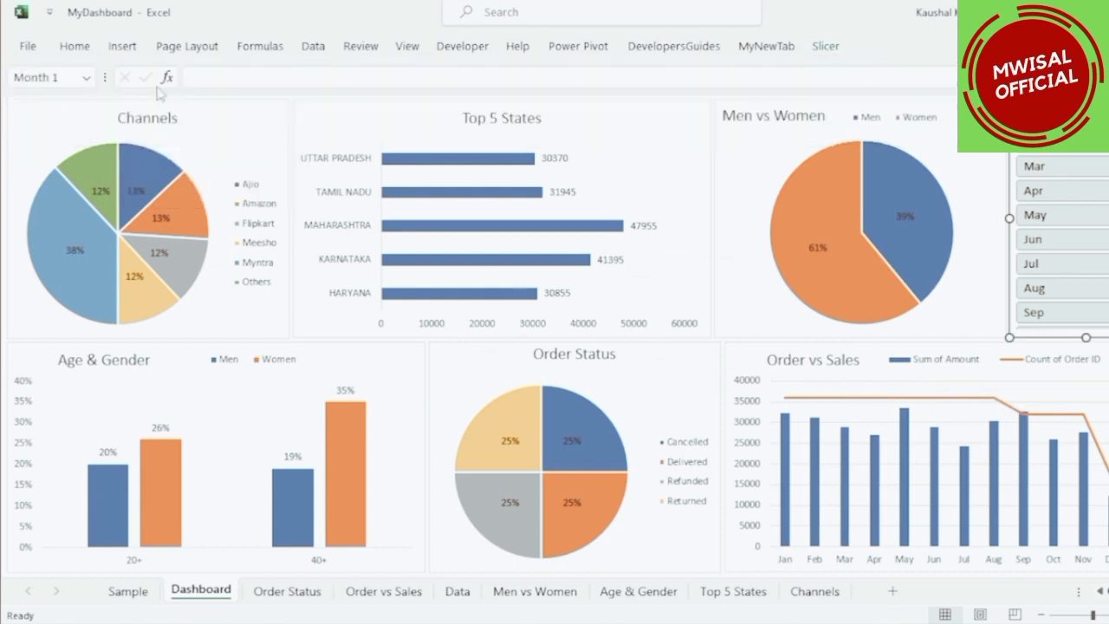
{"action": "left_click_drag", "start_coordinate": [575, 389], "coordinate": [575, 503]}
{"action": "left_click", "coordinate": [464, 294]}
{"action": "left_click", "coordinate": [464, 338]}
{"action": "left_click", "coordinate": [465, 359]}
{"action": "left_click", "coordinate": [465, 381]}
{"action": "left_click", "coordinate": [464, 403]}
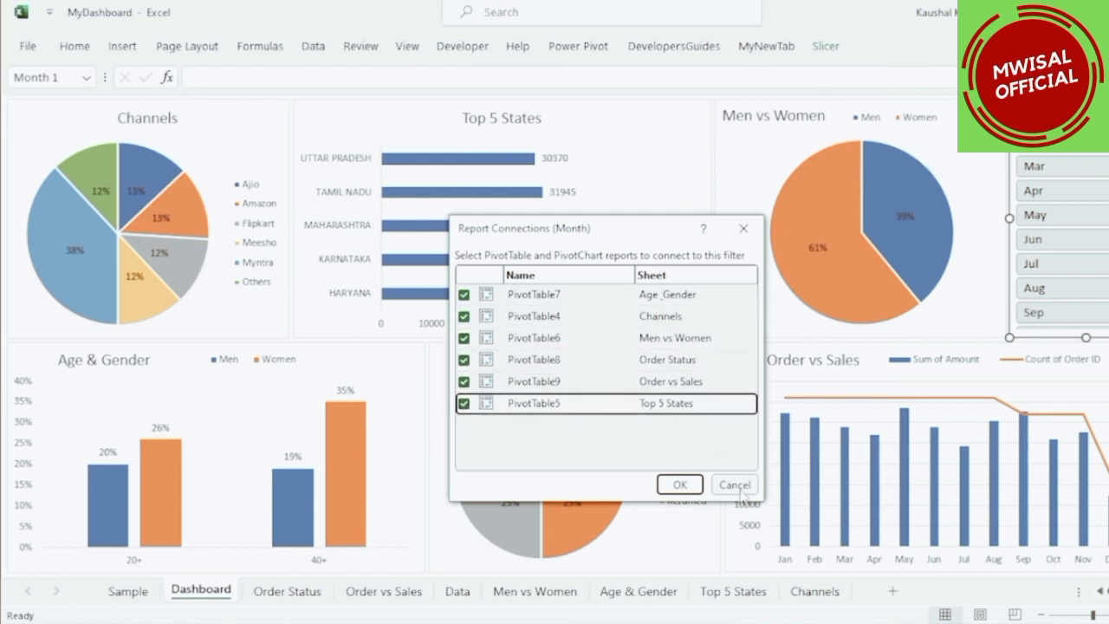
{"action": "left_click", "coordinate": [682, 486]}
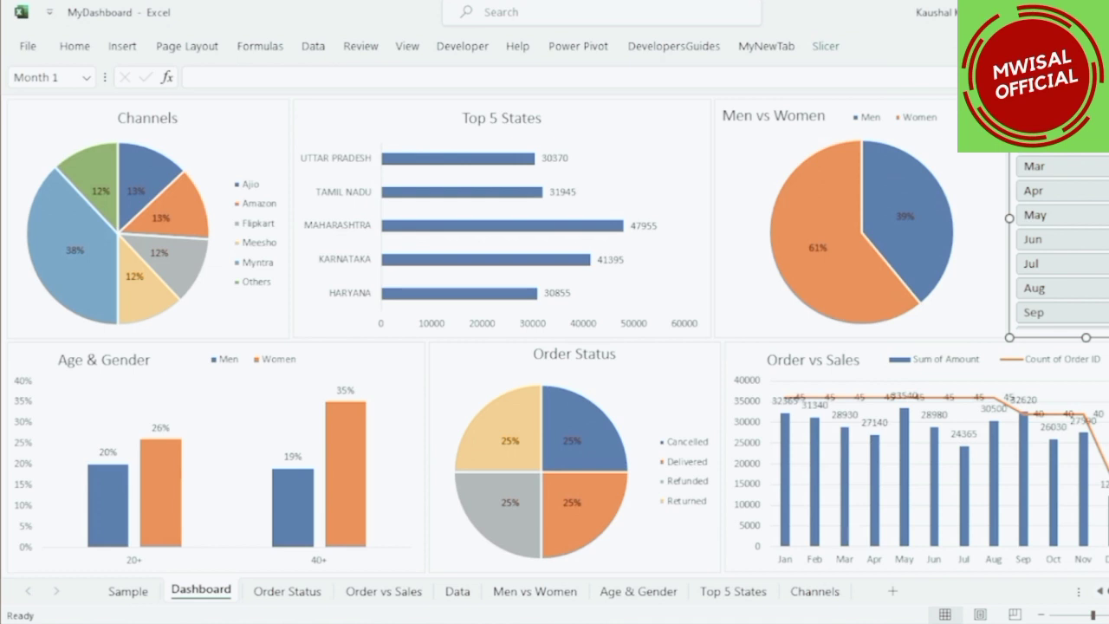
Filter the dashboard with the Month slicer, first to Jan and then to Feb, and inspect the charts.
{"action": "left_click", "coordinate": [1059, 117]}
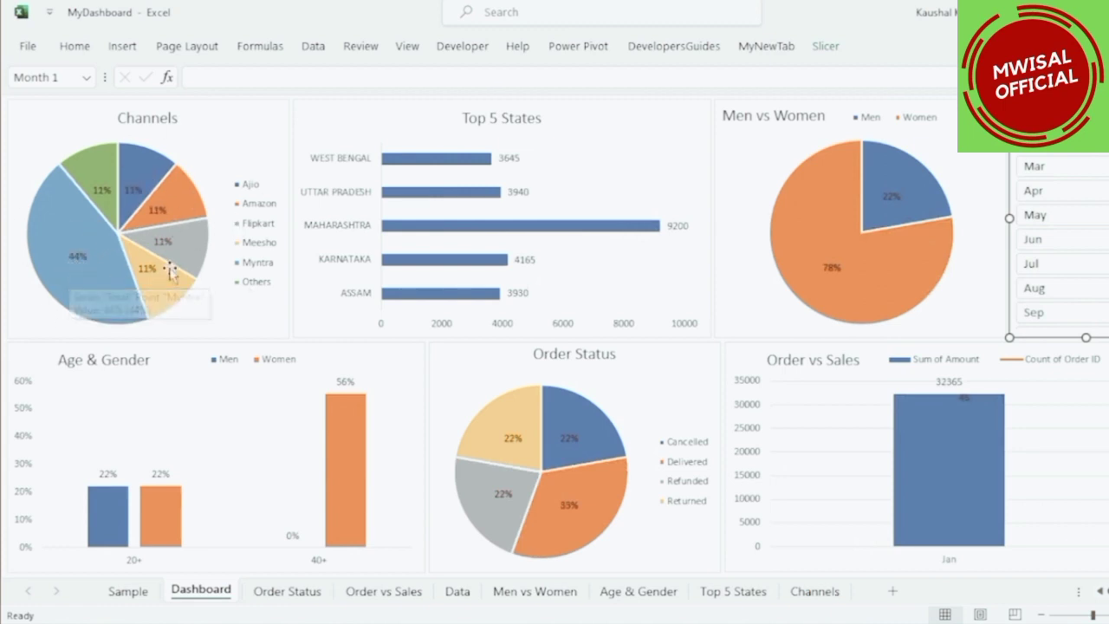
{"action": "mouse_move", "coordinate": [616, 235]}
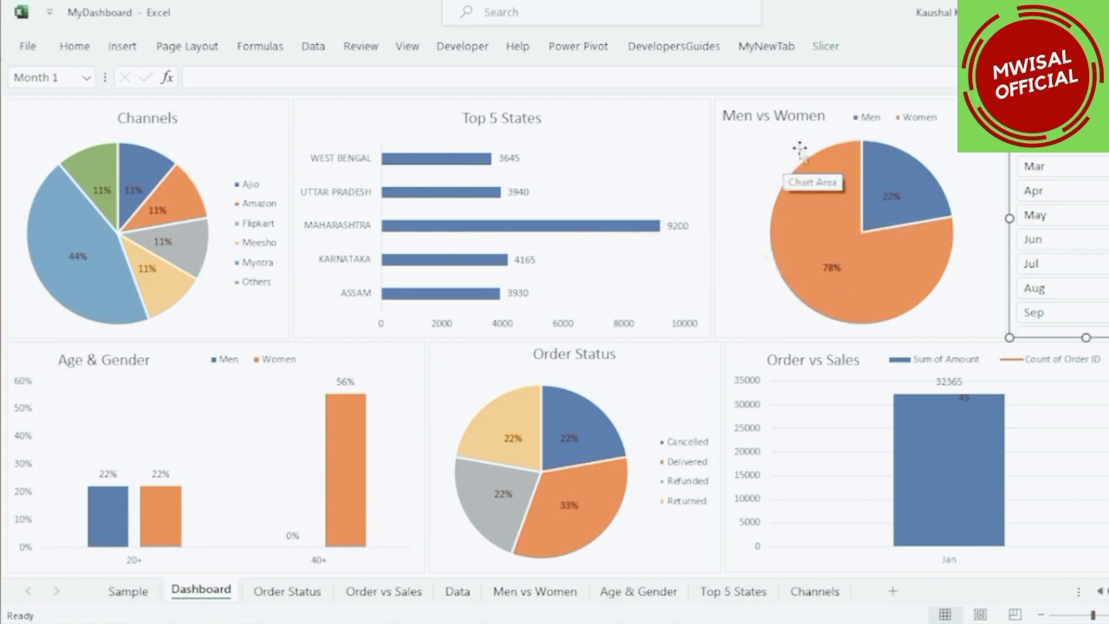
{"action": "mouse_move", "coordinate": [792, 182]}
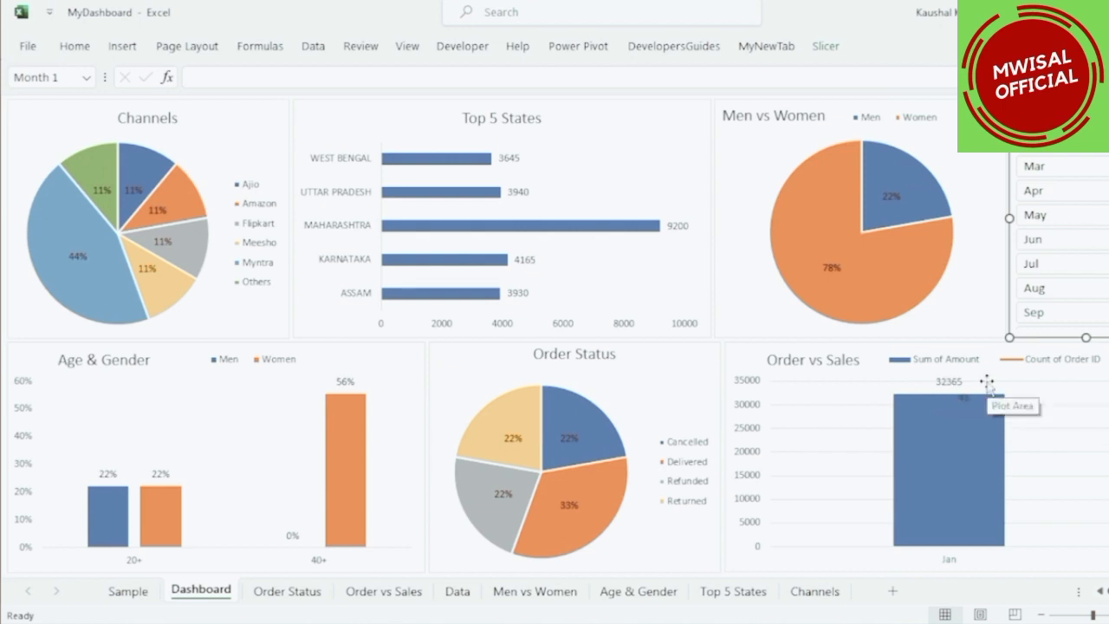
{"action": "left_click", "coordinate": [1079, 142]}
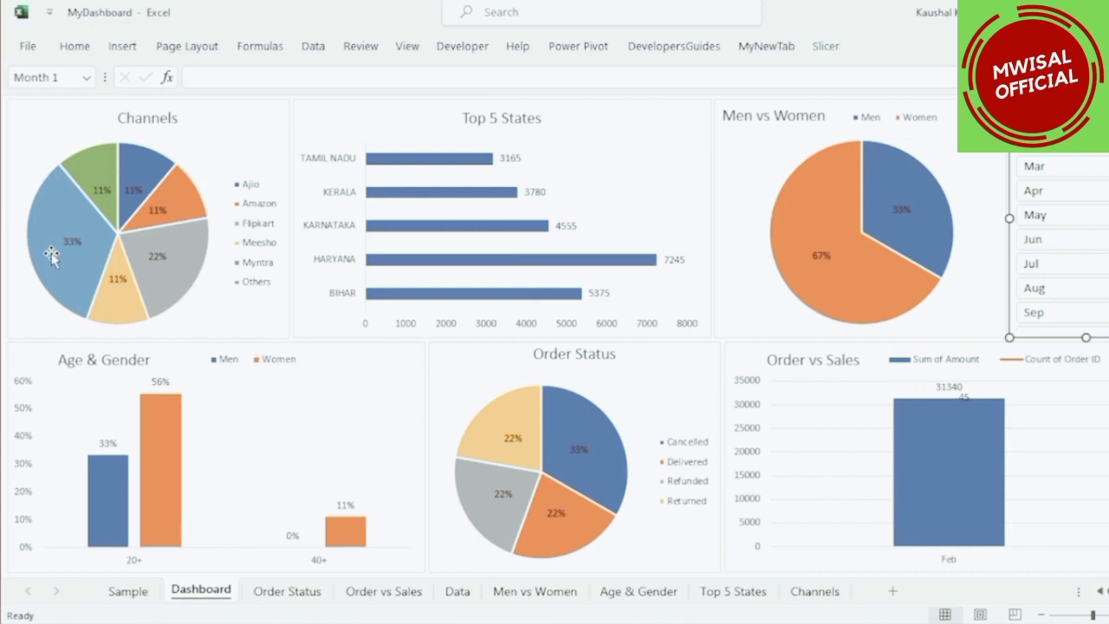
{"action": "mouse_move", "coordinate": [53, 253]}
{"action": "mouse_move", "coordinate": [466, 271]}
{"action": "mouse_move", "coordinate": [815, 268]}
{"action": "mouse_move", "coordinate": [349, 523]}
{"action": "mouse_move", "coordinate": [929, 427]}
{"action": "left_click", "coordinate": [309, 591]}
{"action": "left_click", "coordinate": [201, 591]}
{"action": "left_click", "coordinate": [457, 592]}
{"action": "left_click", "coordinate": [201, 591]}
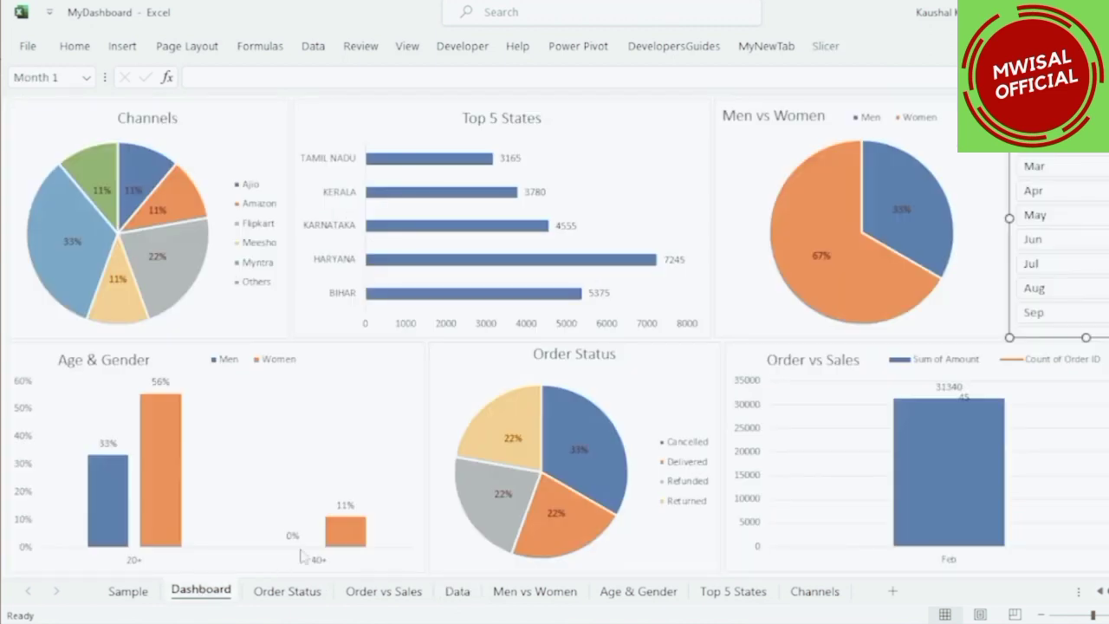